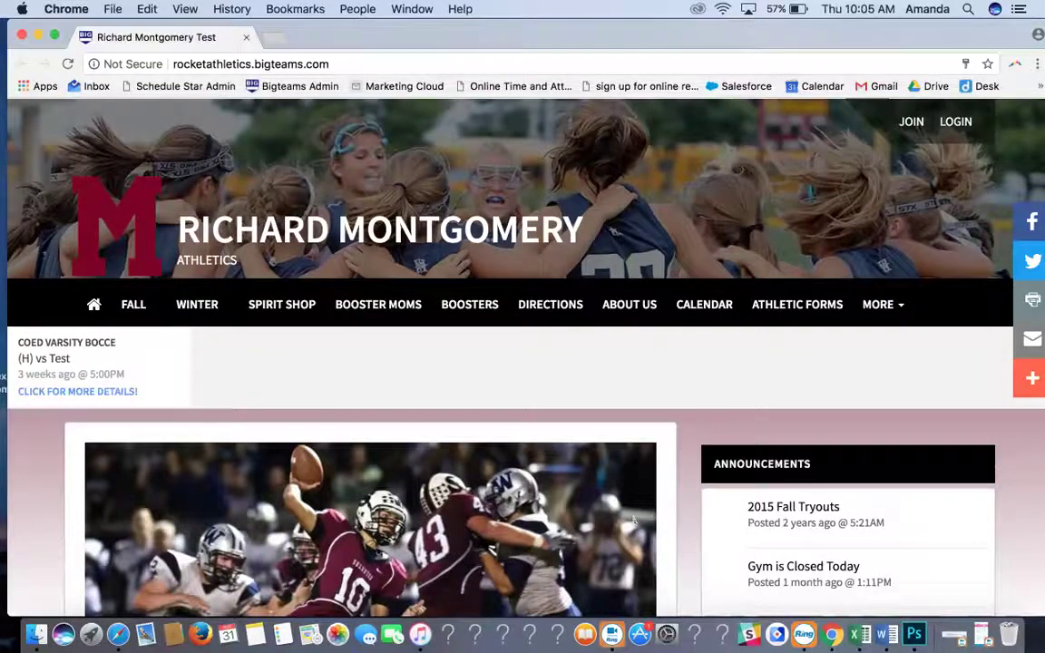
Browse the fan site home page posts down to the footer and go to Administrator Login.
scroll(619, 367, "down", 10)
scroll(638, 514, "down", 20)
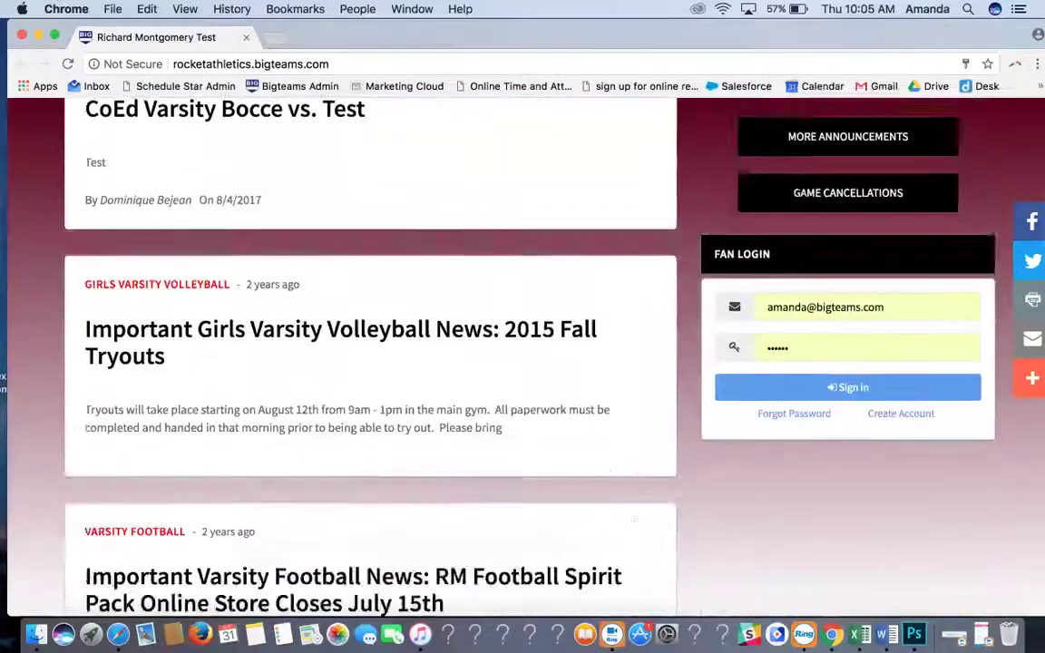
scroll(638, 514, "down", 15)
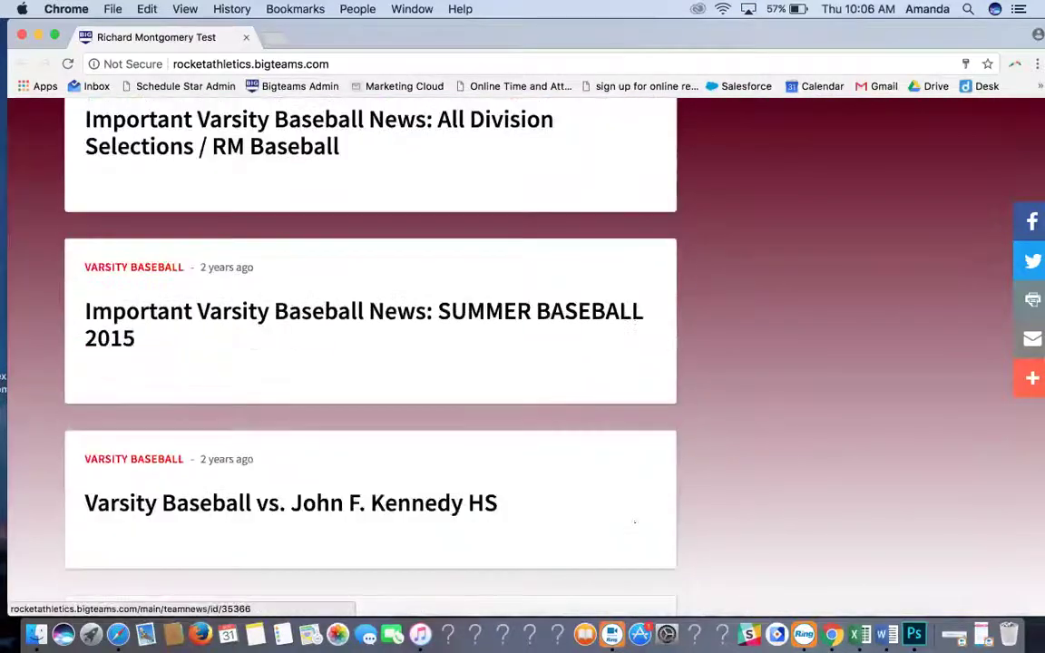
scroll(635, 519, "up", 20)
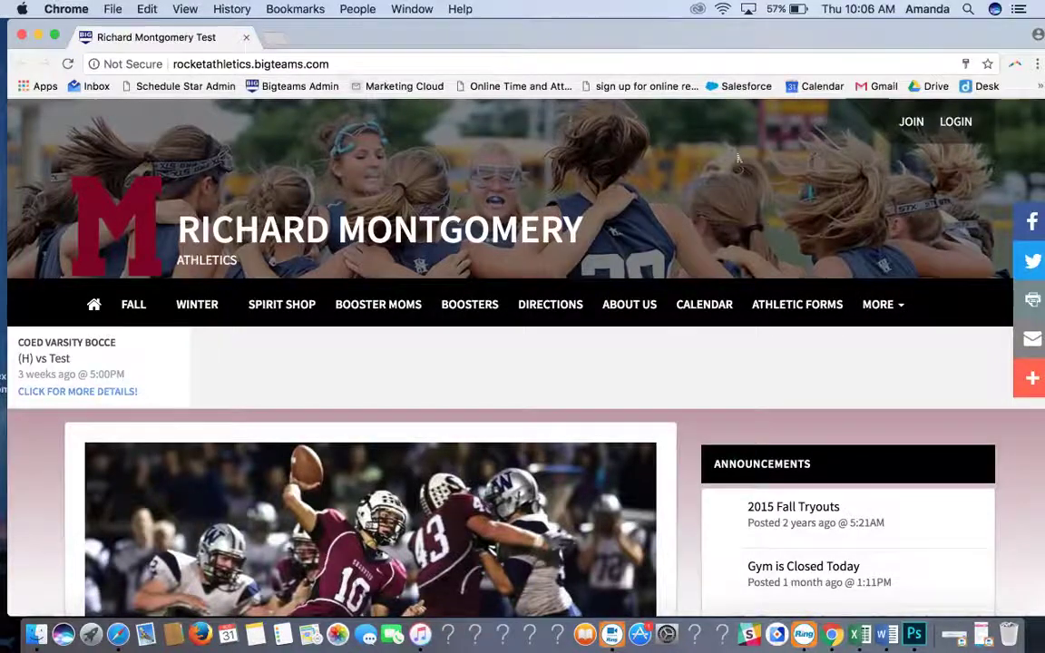
scroll(147, 446, "down", 20)
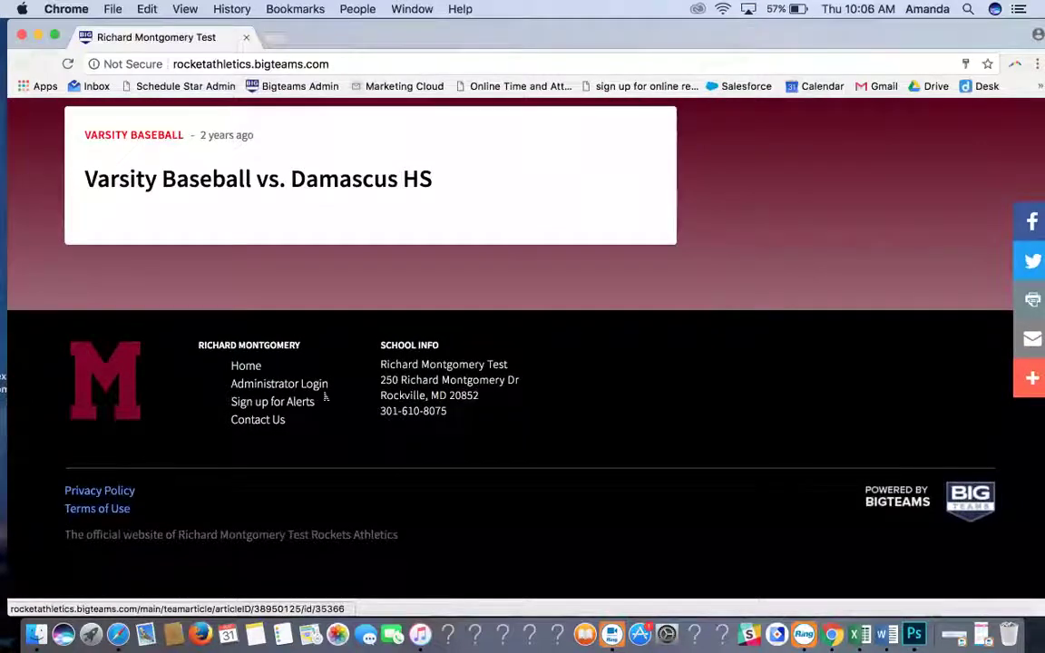
left_click(313, 384)
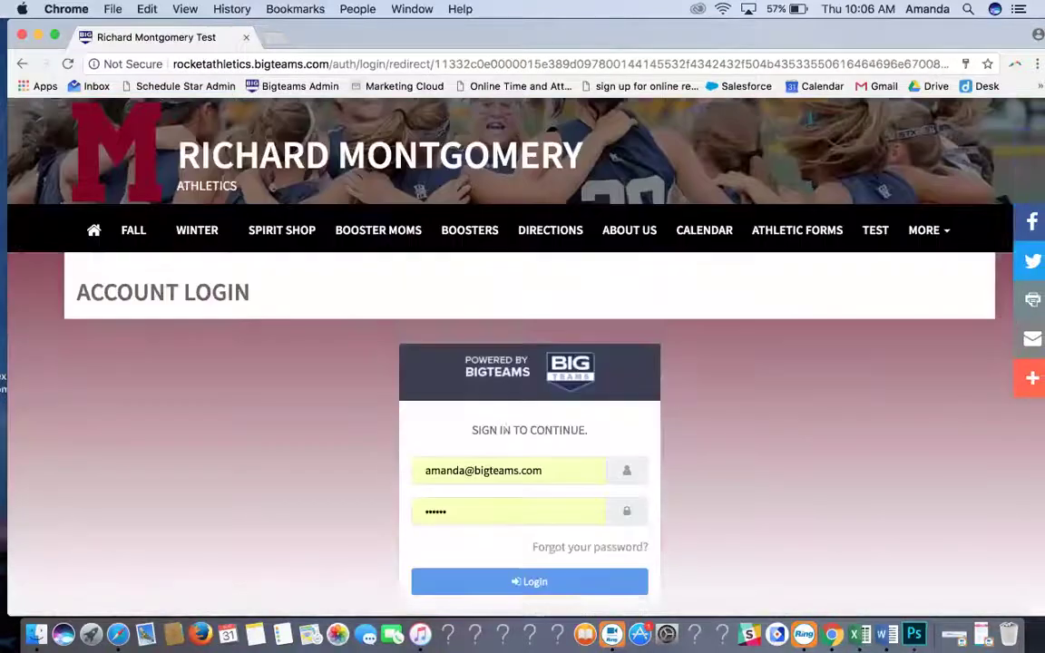
Sign in with the administrator username instead of the prefilled email, plus the account password.
scroll(541, 373, "down", 3)
triple_click(544, 373)
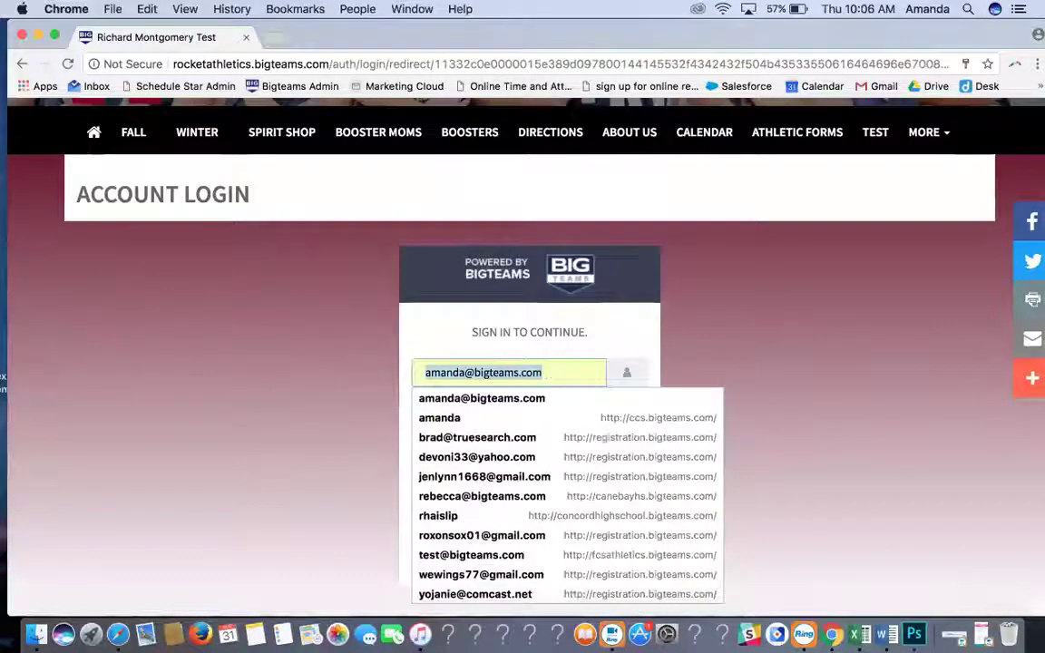
type("amanda")
key("Tab")
type("••••••")
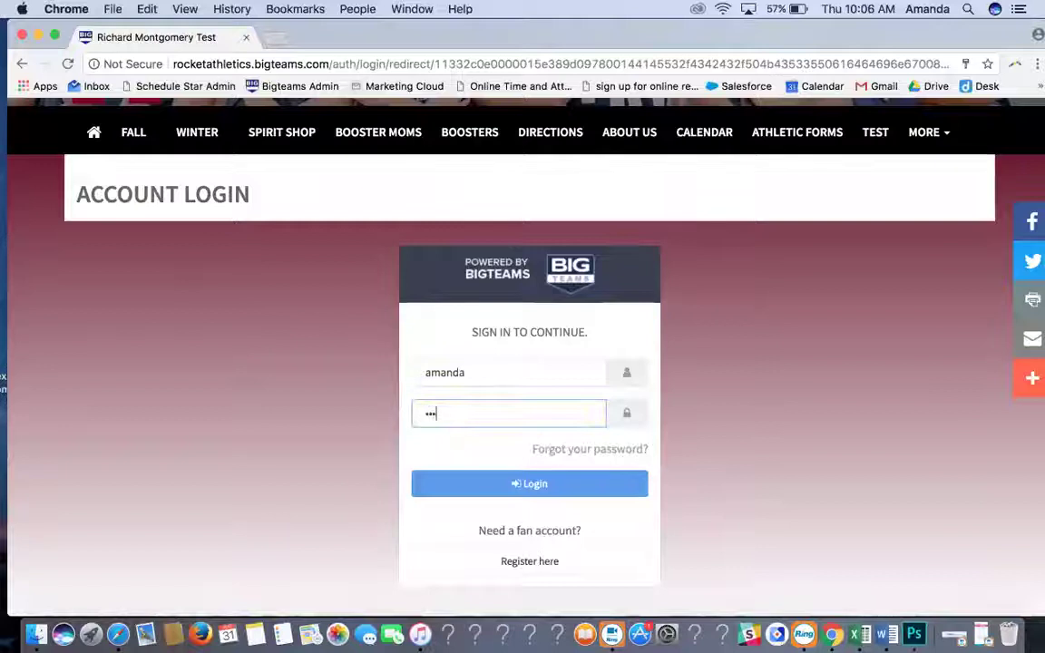
type("•••••••")
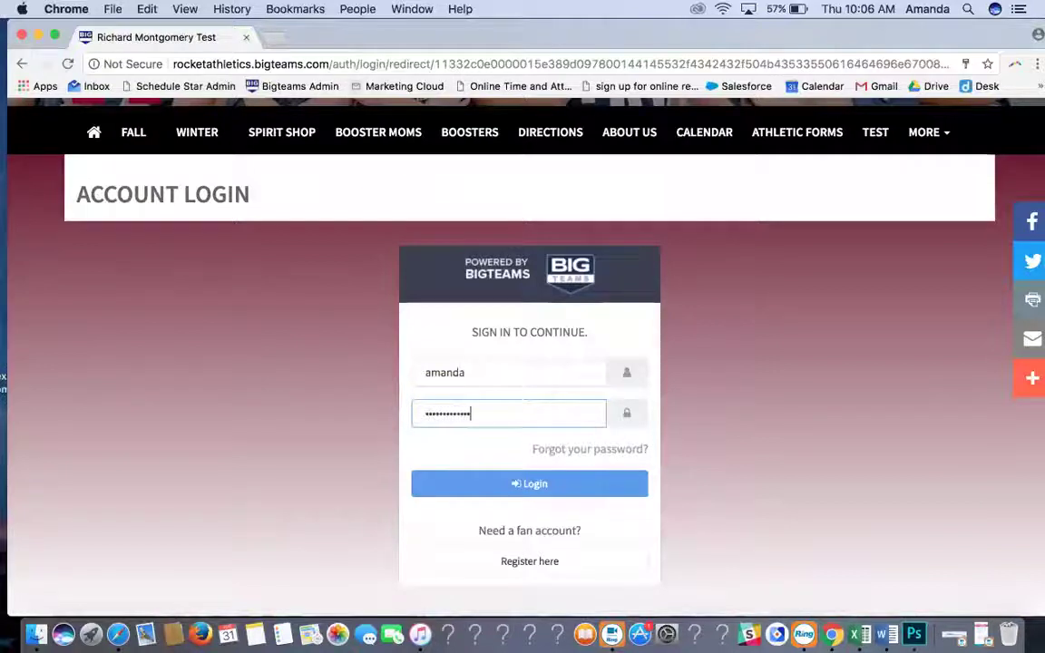
key("Return")
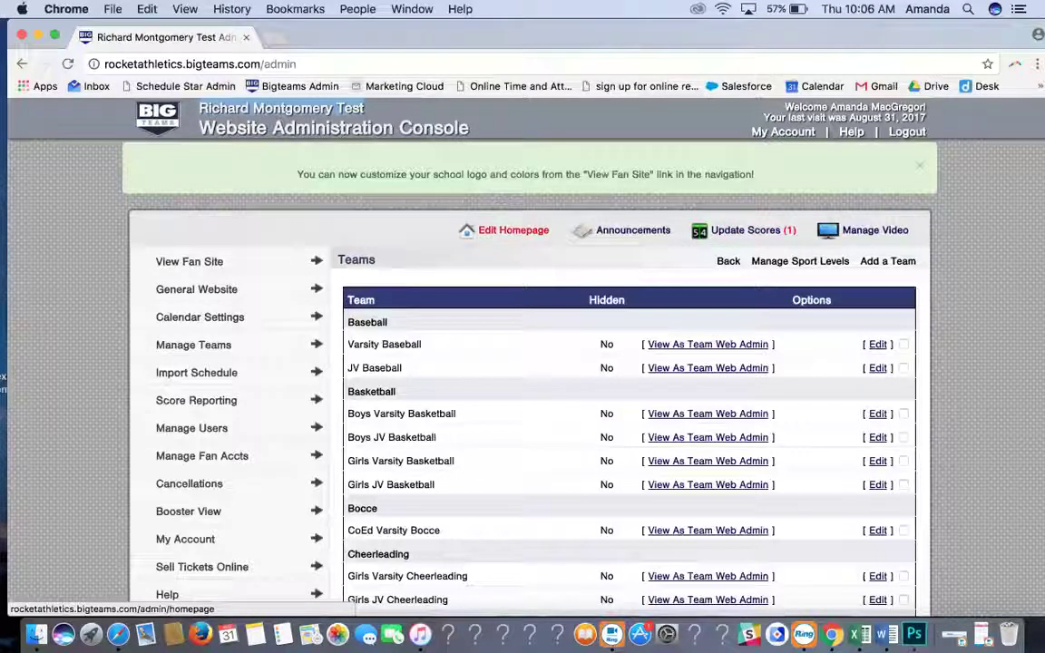
Visit Edit Homepage, Announcements and Update Scores, then reload the Manage Video page.
left_click(513, 229)
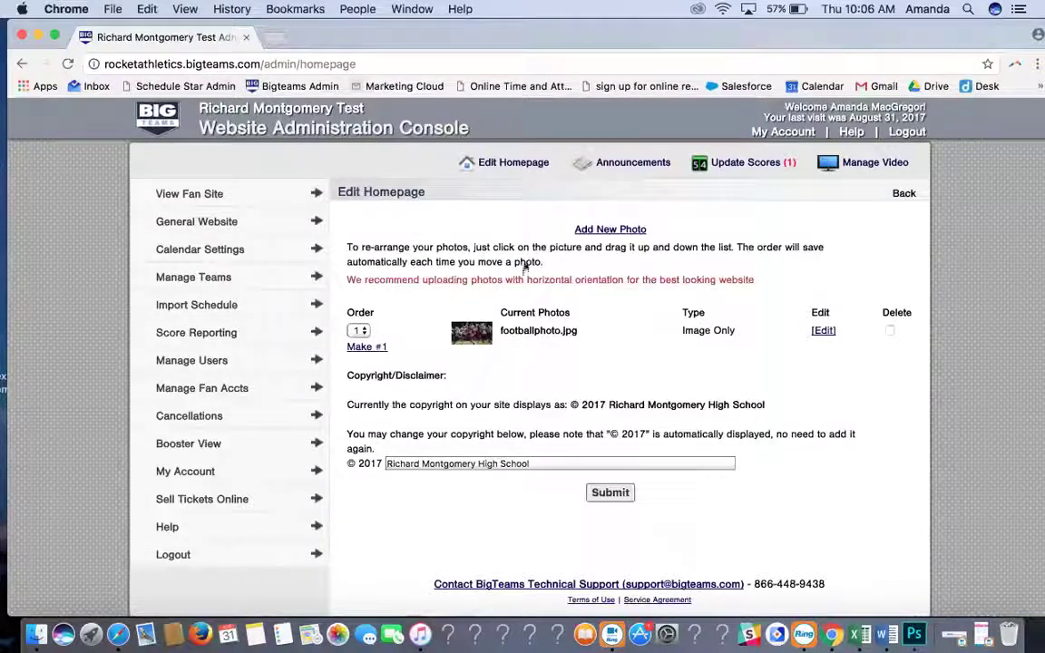
left_click(632, 162)
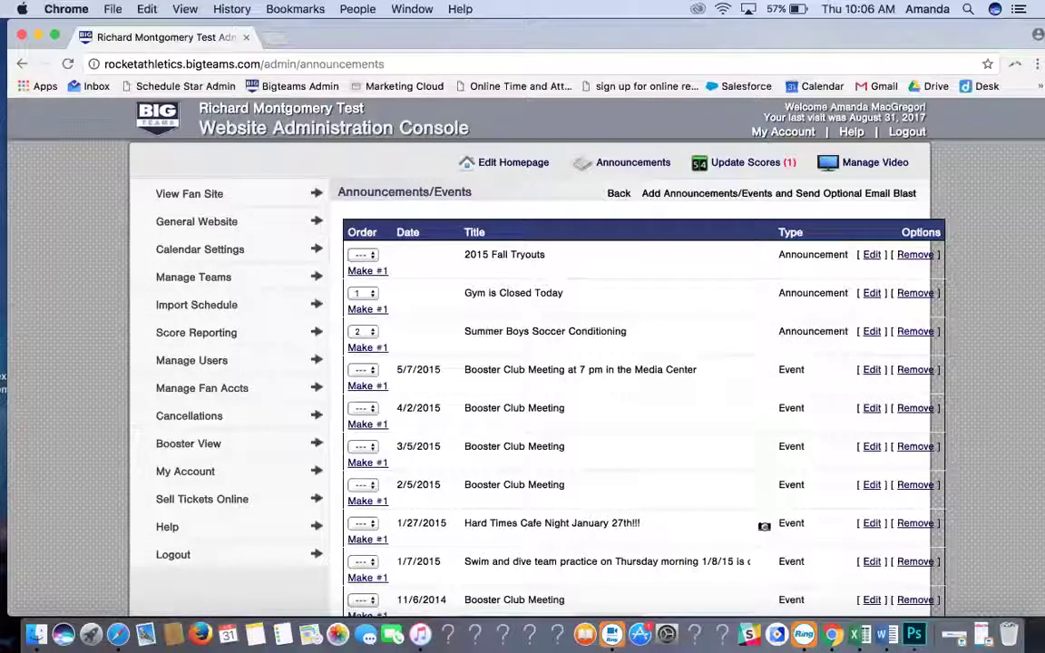
left_click(751, 162)
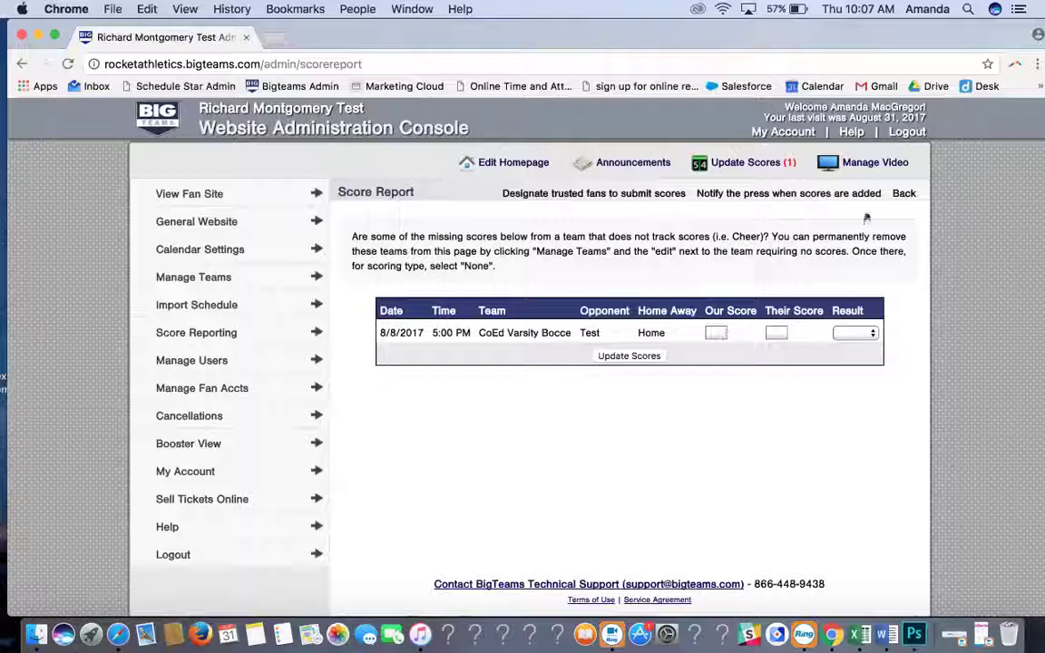
left_click(875, 163)
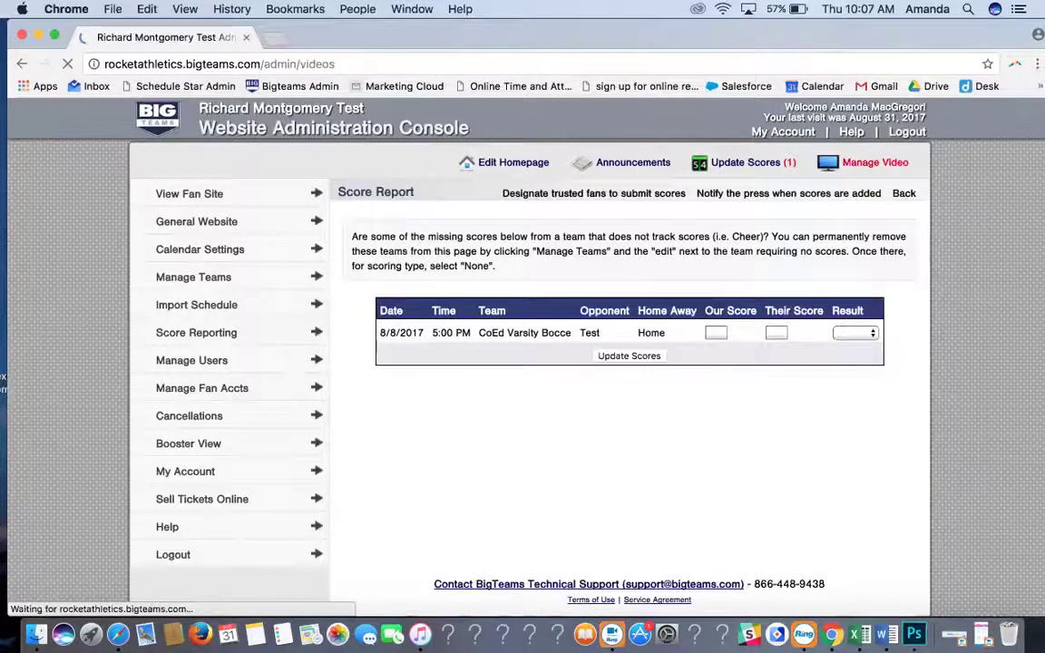
scroll(691, 386, "down", 2)
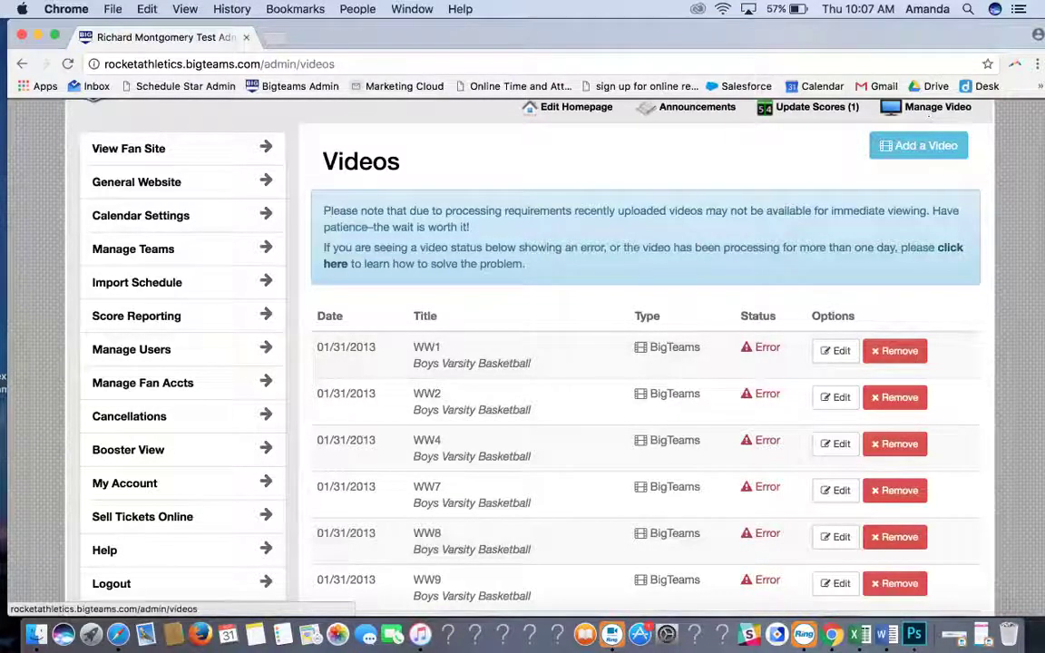
left_click(930, 108)
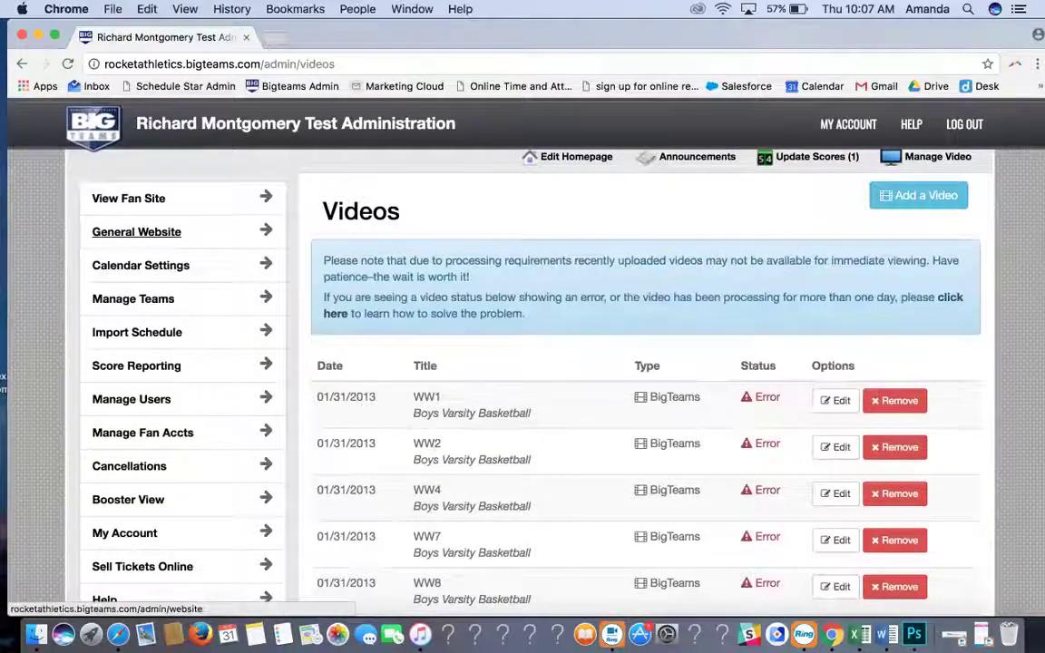
Go to General Website > Home Page and start adding a new homepage photo.
left_click(136, 231)
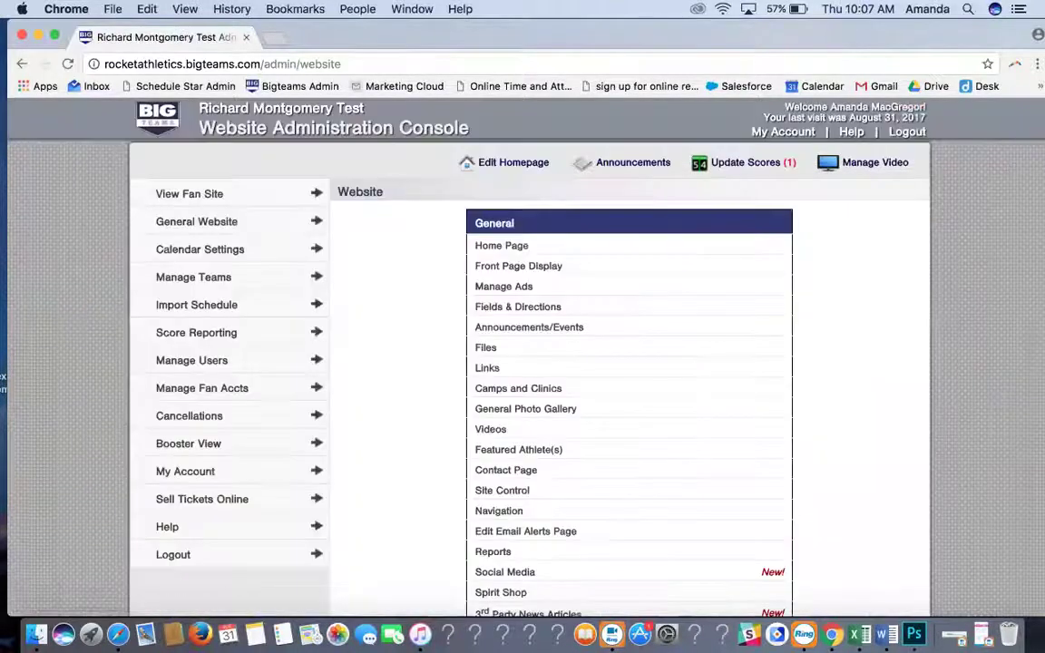
scroll(529, 317, "down", 2)
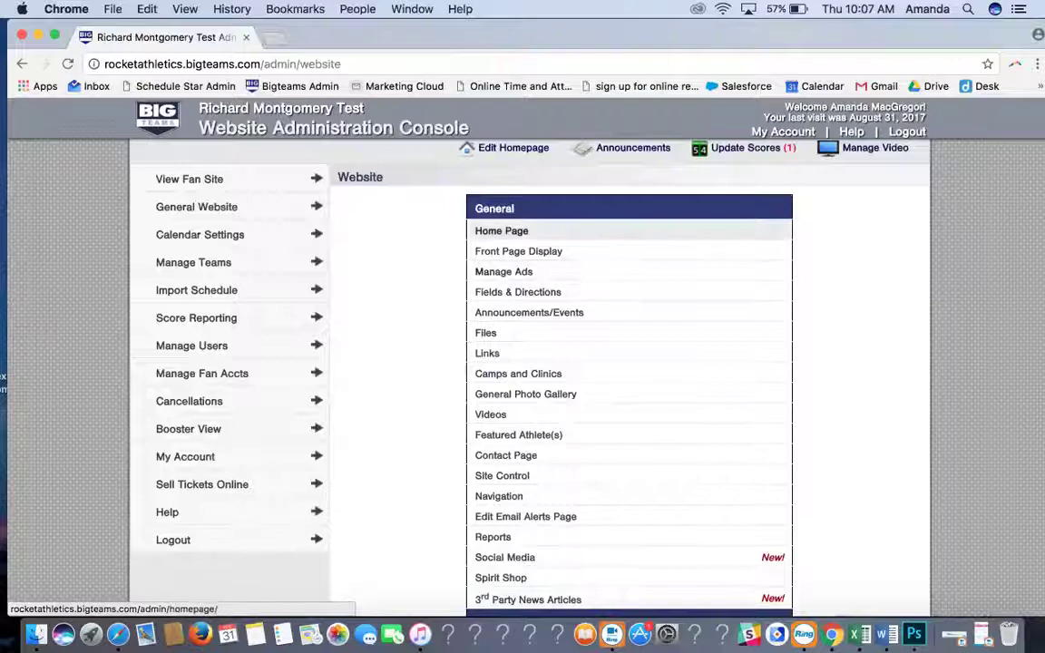
left_click(502, 231)
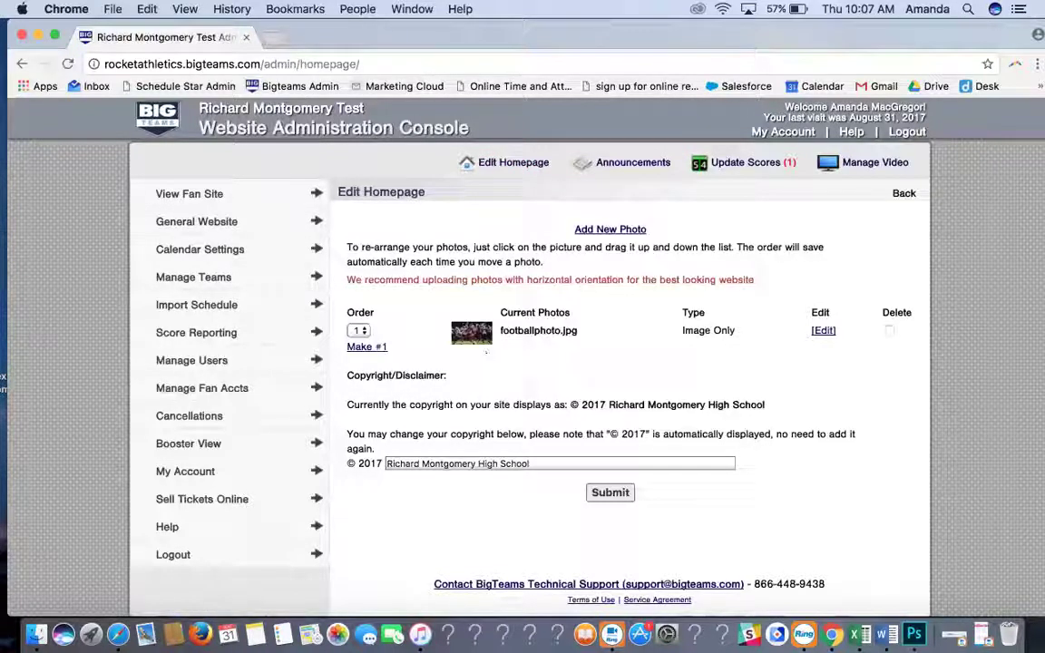
left_click(588, 230)
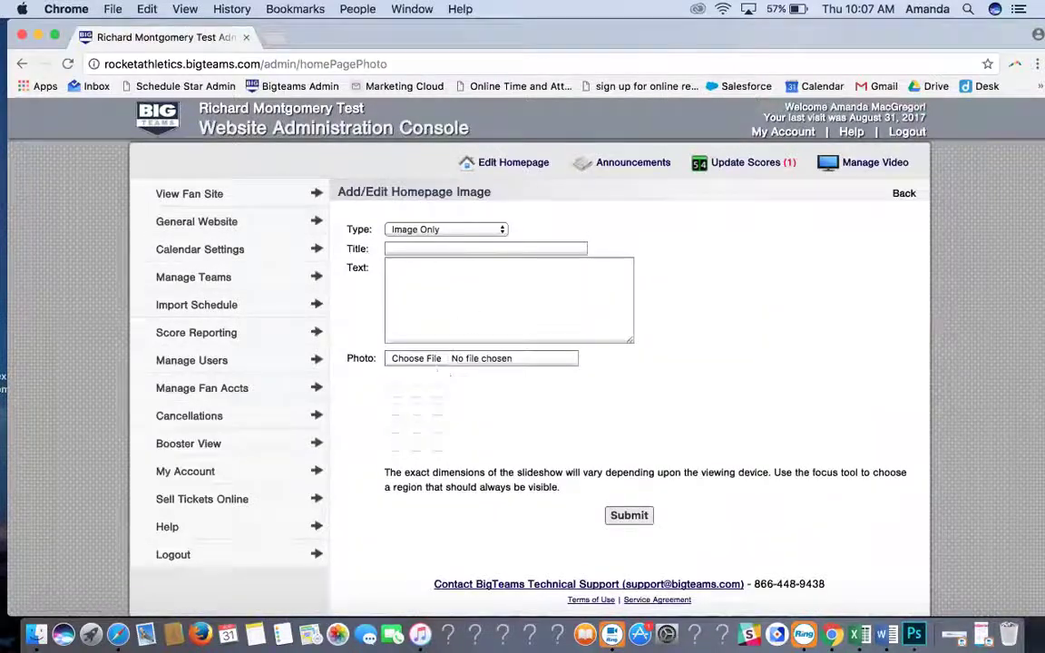
Cancel the photo file browser without choosing a file and return to General Website.
left_click(422, 359)
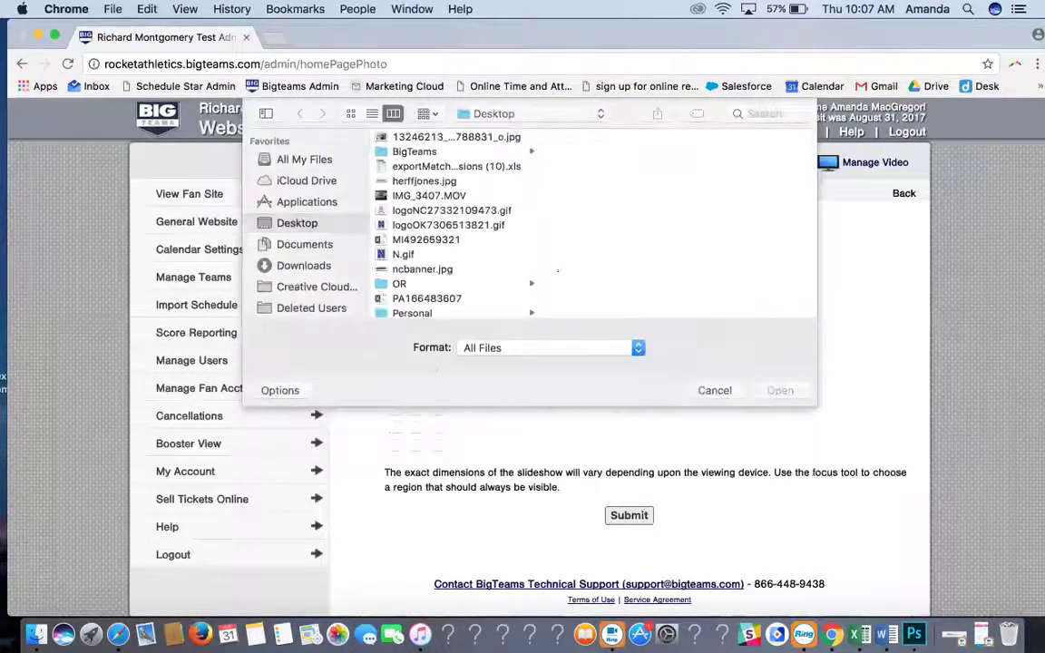
scroll(449, 227, "down", 5)
scroll(449, 226, "up", 5)
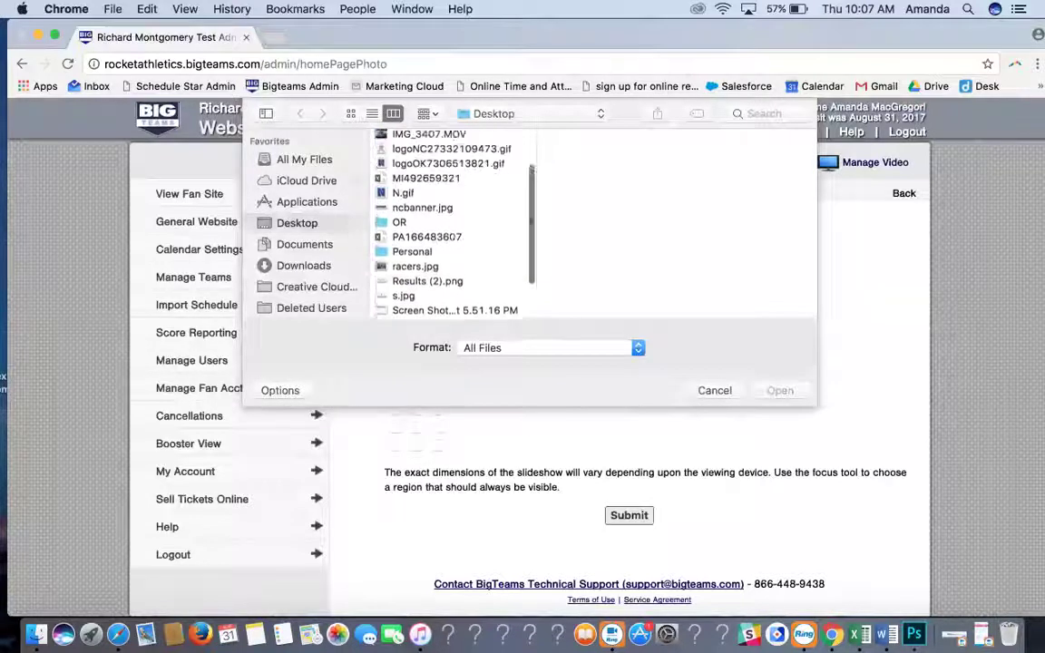
scroll(454, 227, "down", 1)
key("Escape")
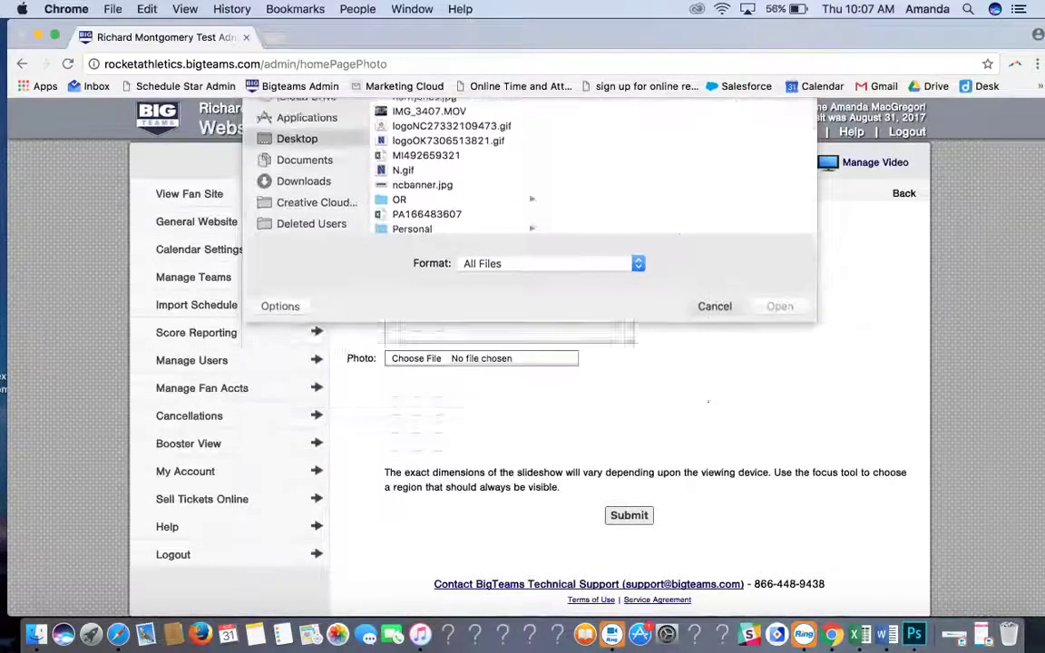
left_click(196, 222)
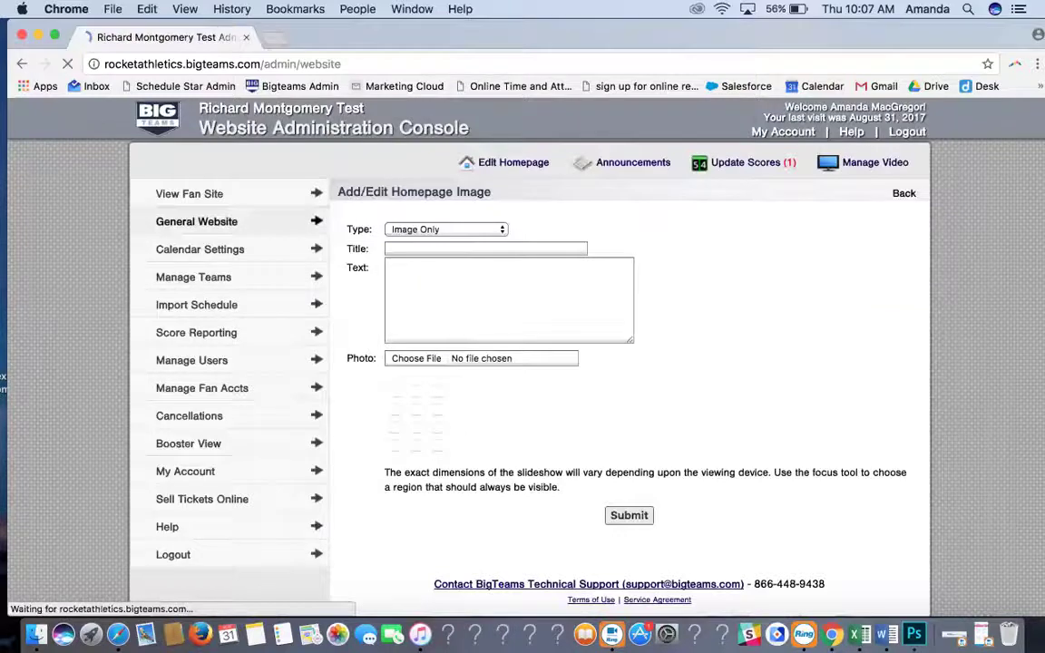
In Front Page Display, hide CoEd Varsity Bocce, 2015 Fall Tryouts, the Spirit Pack items and Soccer Training Camp.
left_click(518, 265)
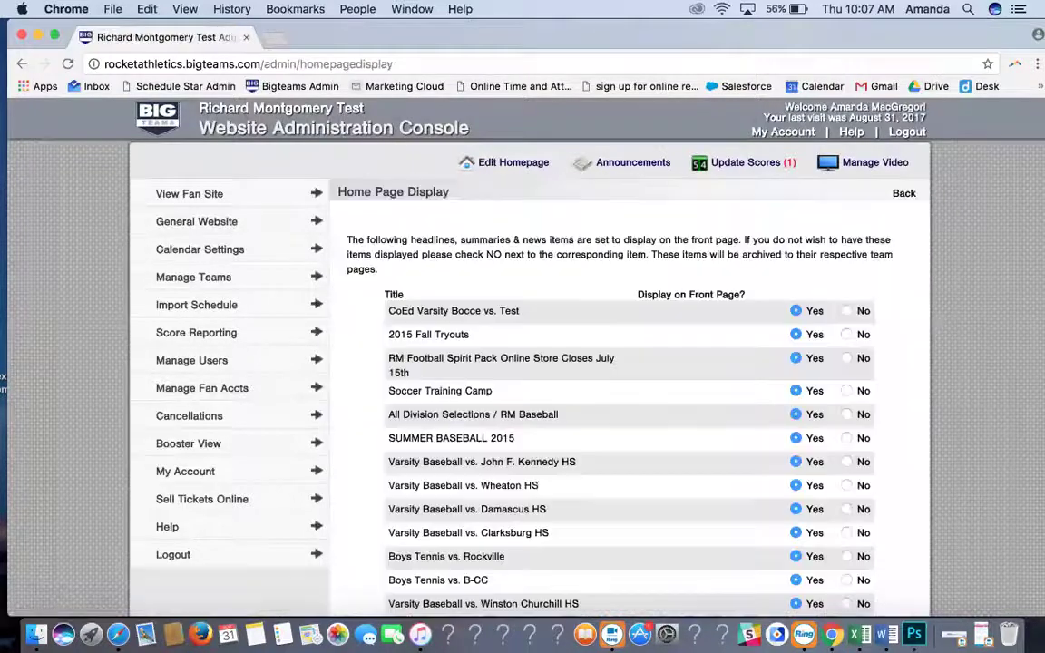
scroll(522, 381, "down", 1)
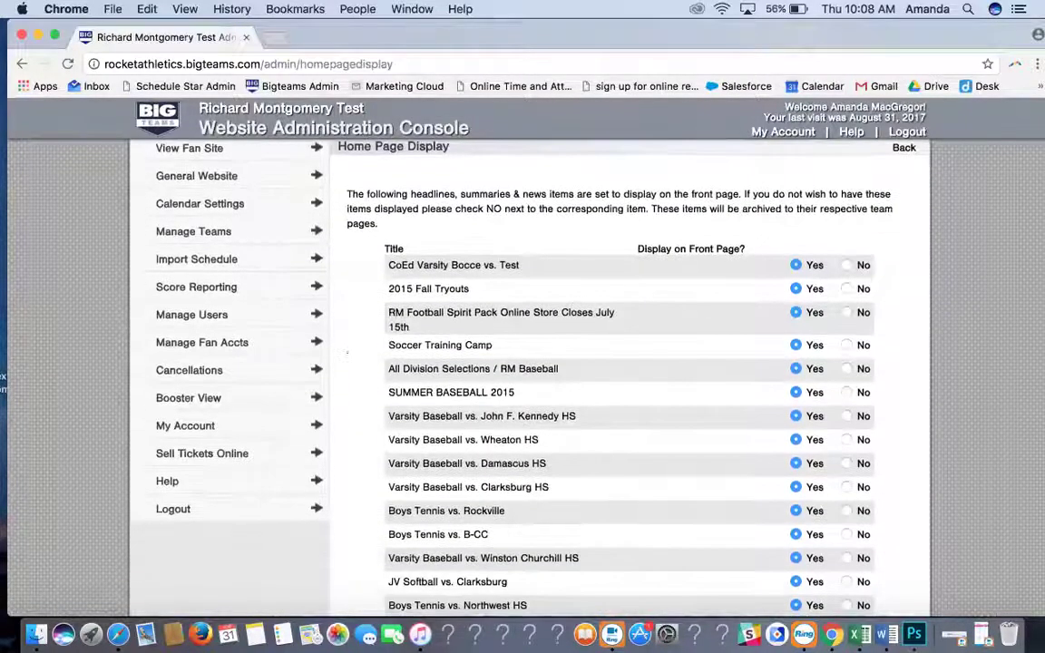
scroll(566, 381, "down", 15)
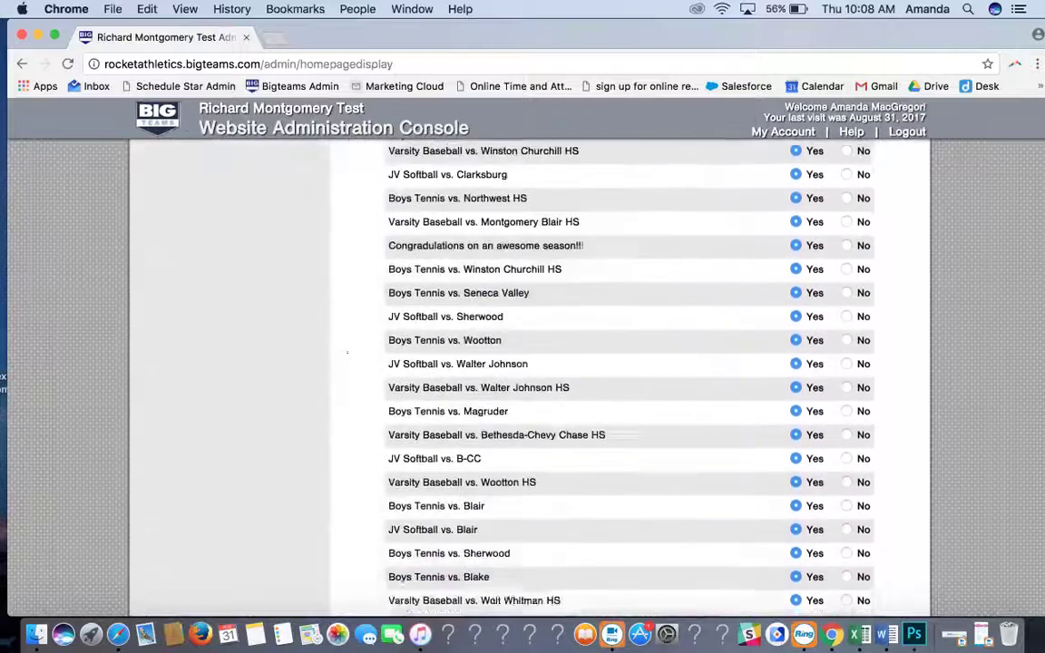
scroll(566, 381, "down", 3)
scroll(566, 381, "up", 20)
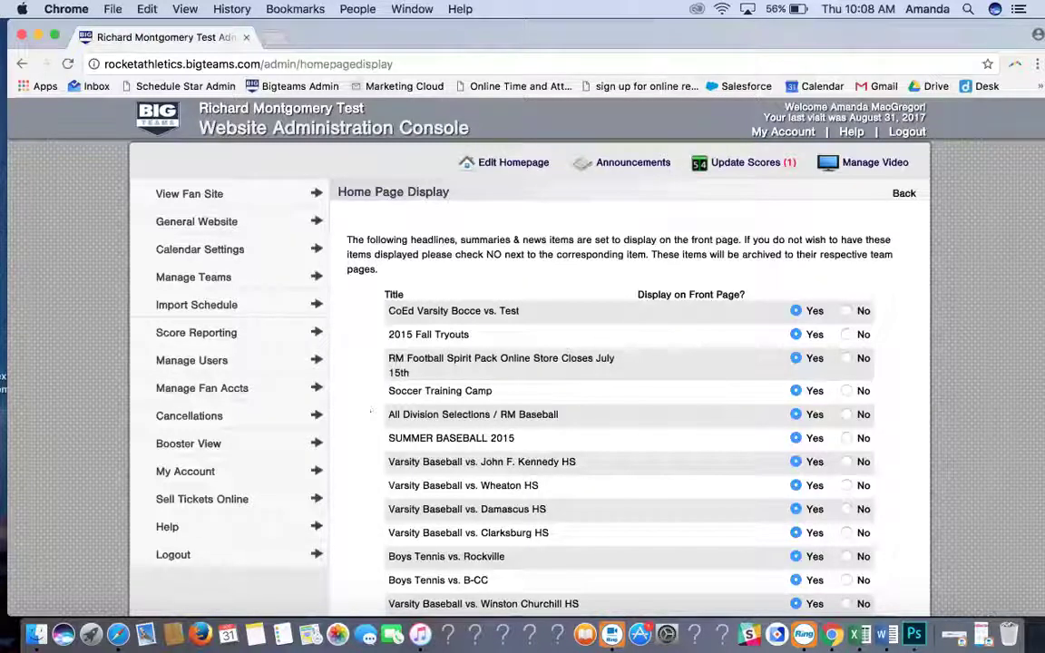
left_click(847, 310)
left_click(846, 334)
left_click(847, 358)
left_click(846, 390)
left_click(847, 414)
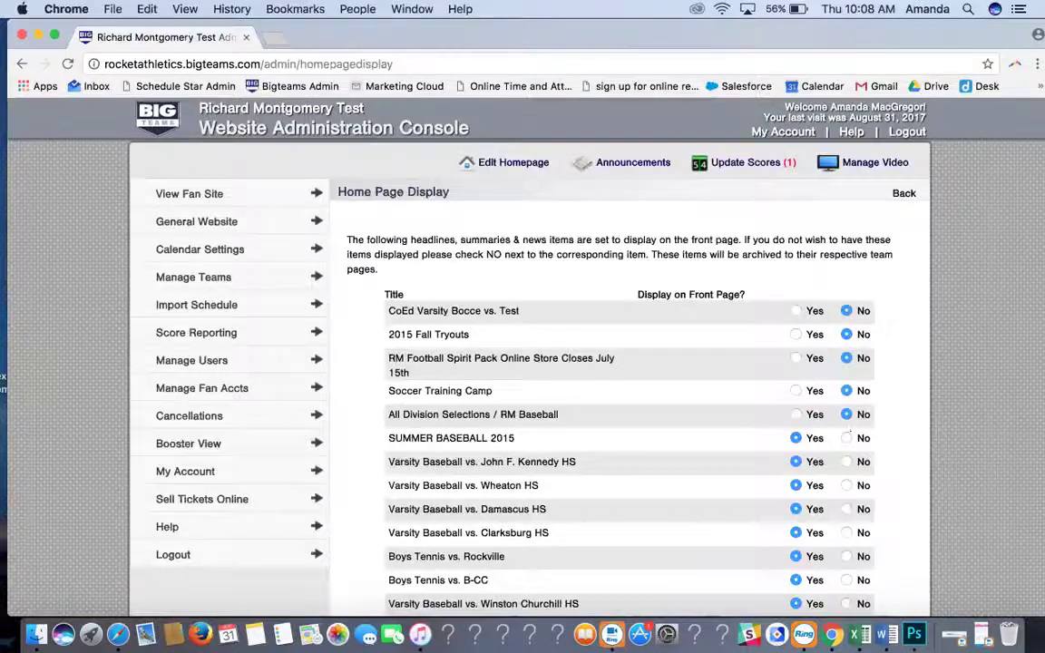
Save the front page display choices and return to the General Website list.
scroll(626, 363, "down", 20)
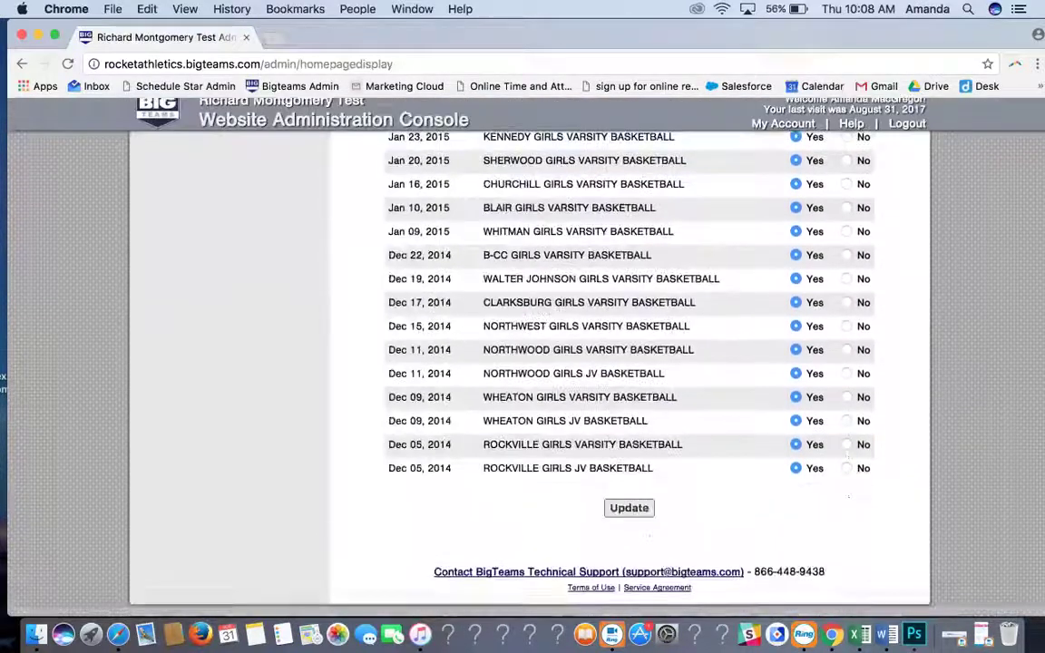
left_click(629, 510)
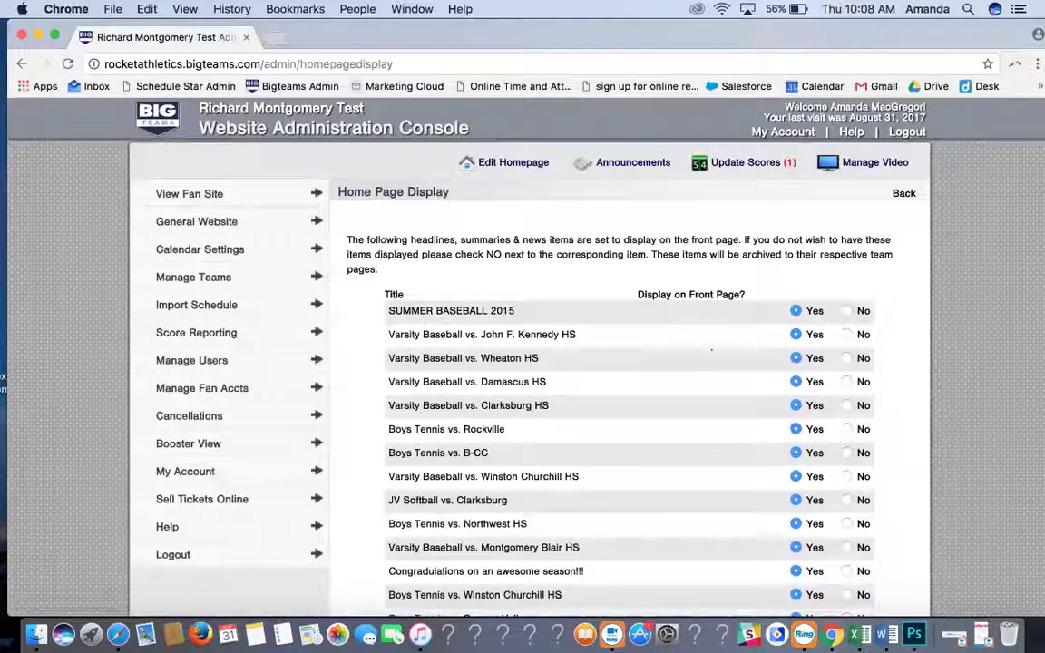
left_click(197, 222)
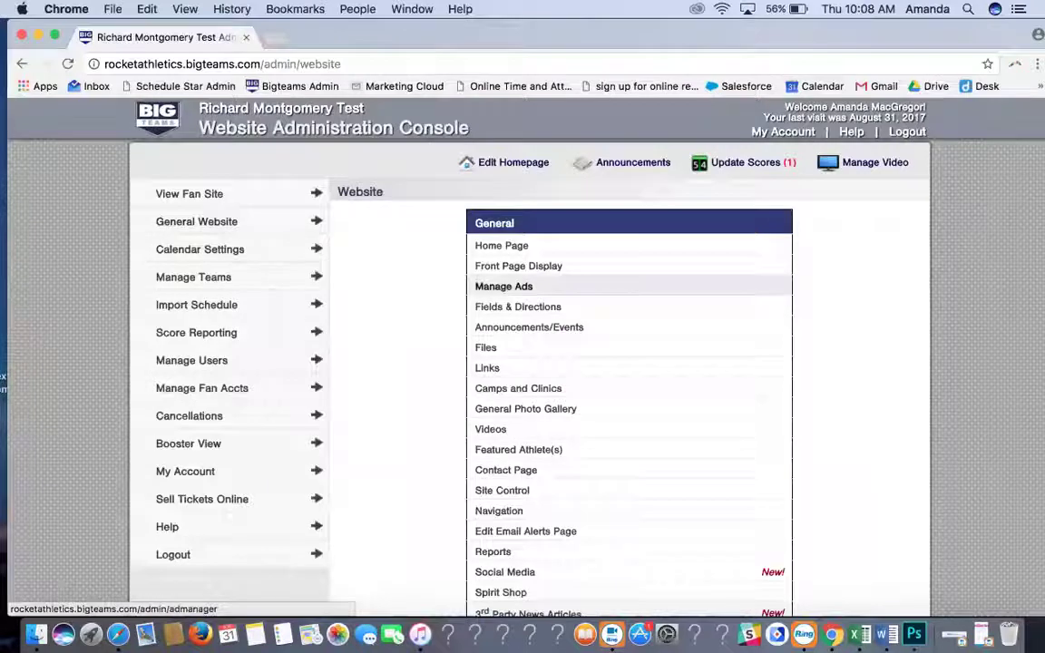
Preview the Add Fields & Directions form, then return to the Richard Montgomery High School field list.
left_click(518, 306)
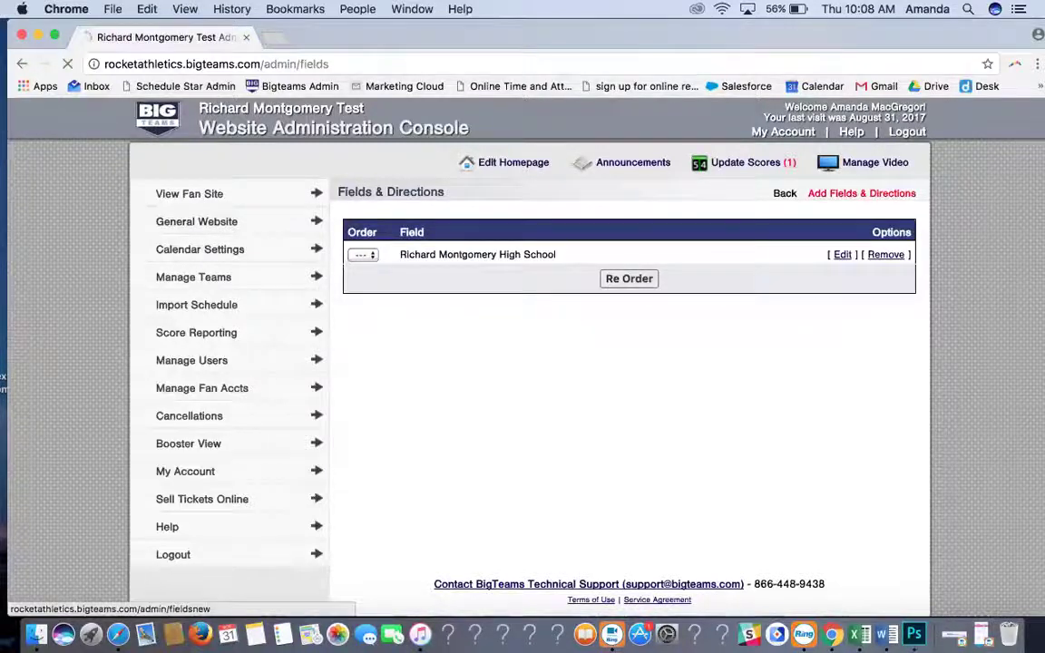
left_click(853, 194)
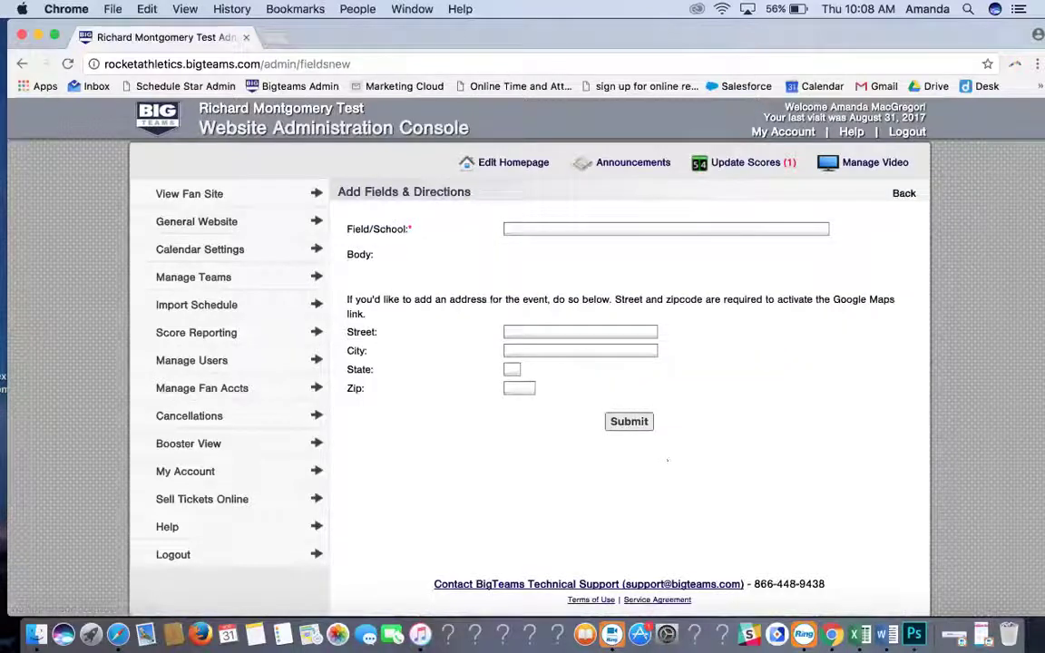
scroll(508, 478, "down", 2)
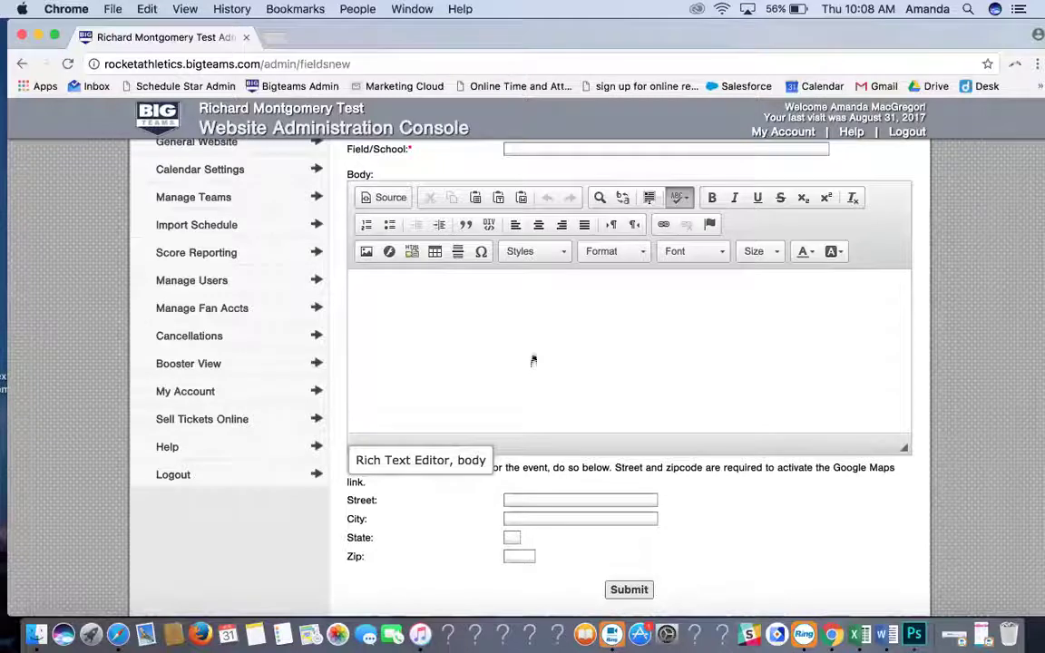
scroll(533, 361, "down", 1)
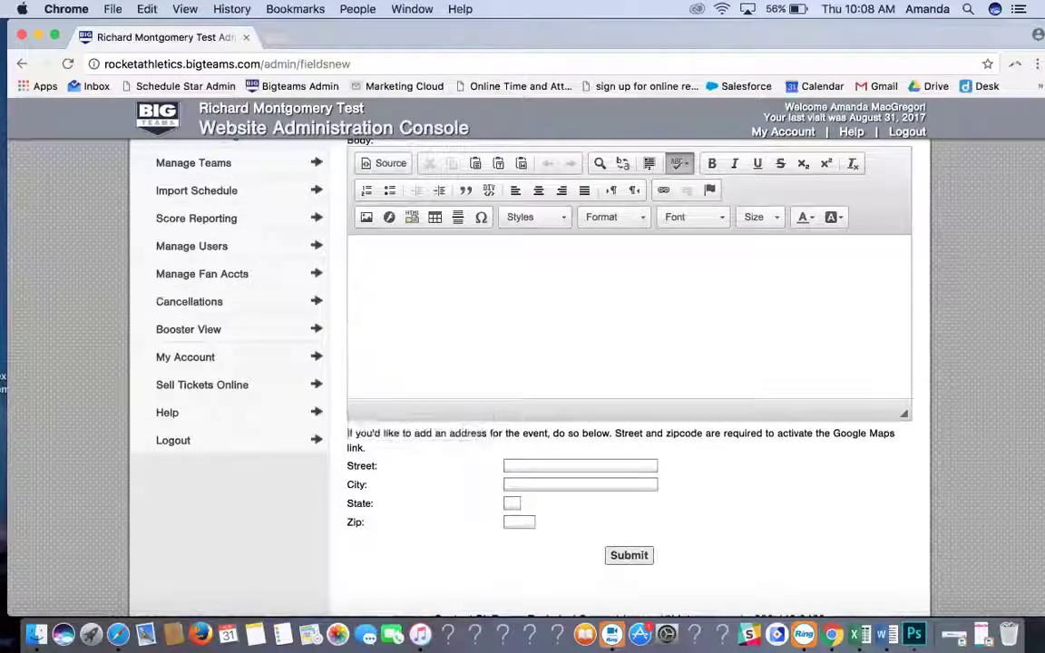
scroll(543, 334, "up", 3)
key("super+bracketleft")
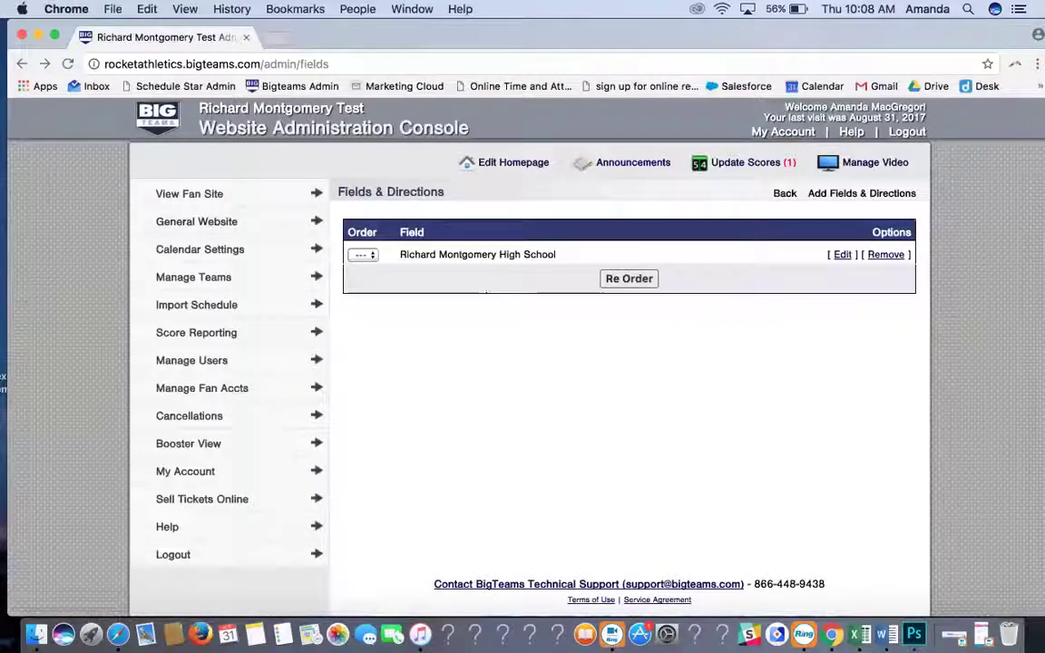
Start a new General Announcement from General Website > Announcements/Events.
left_click(196, 221)
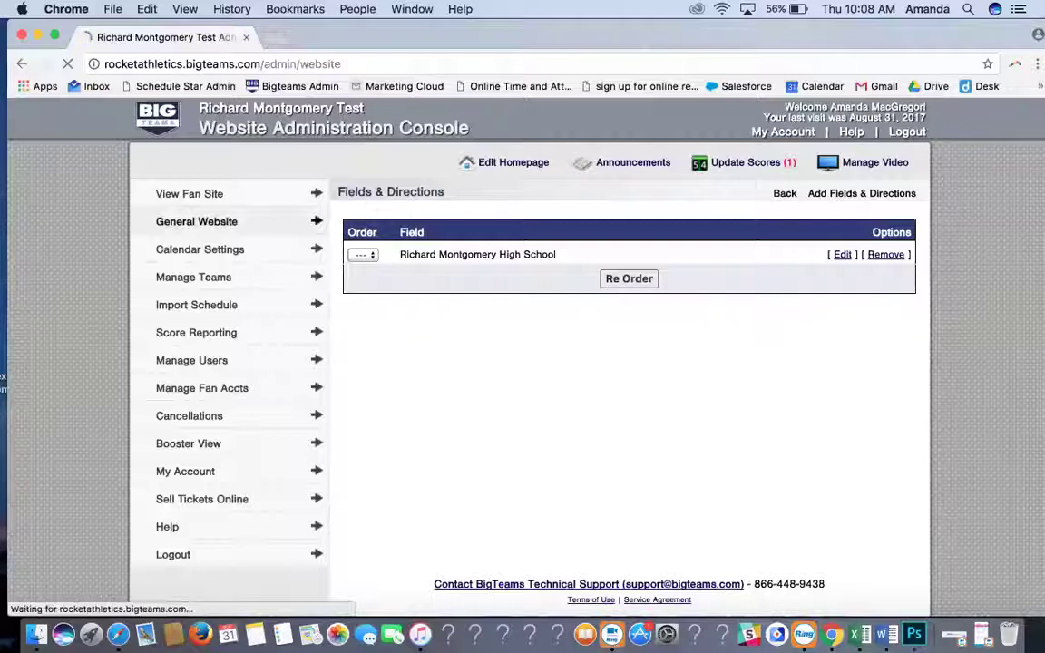
scroll(529, 242, "down", 2)
left_click(529, 241)
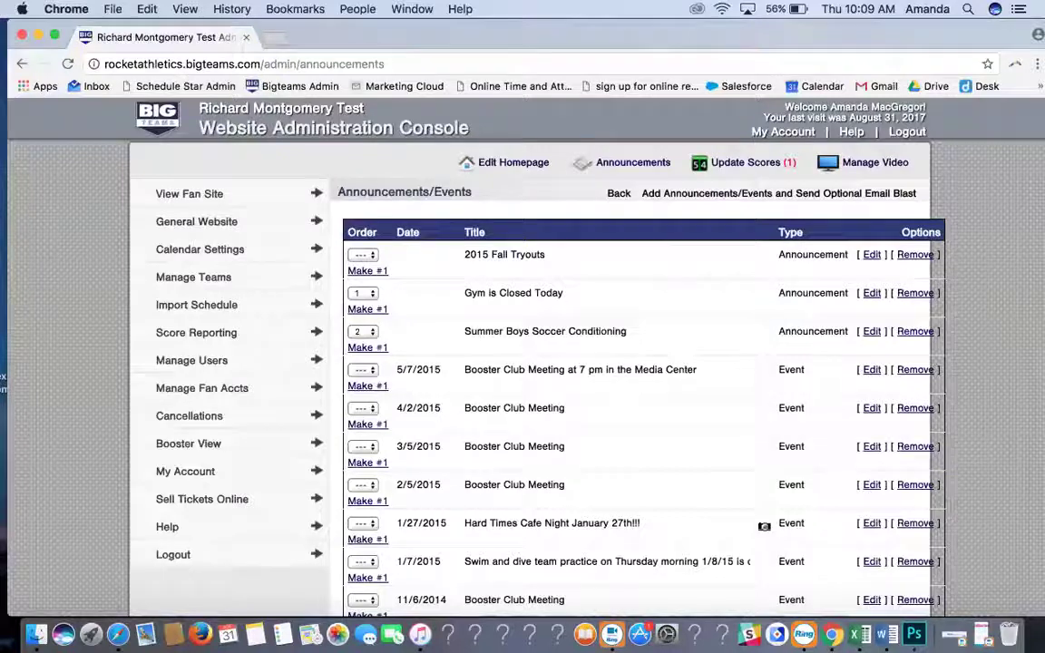
left_click(779, 193)
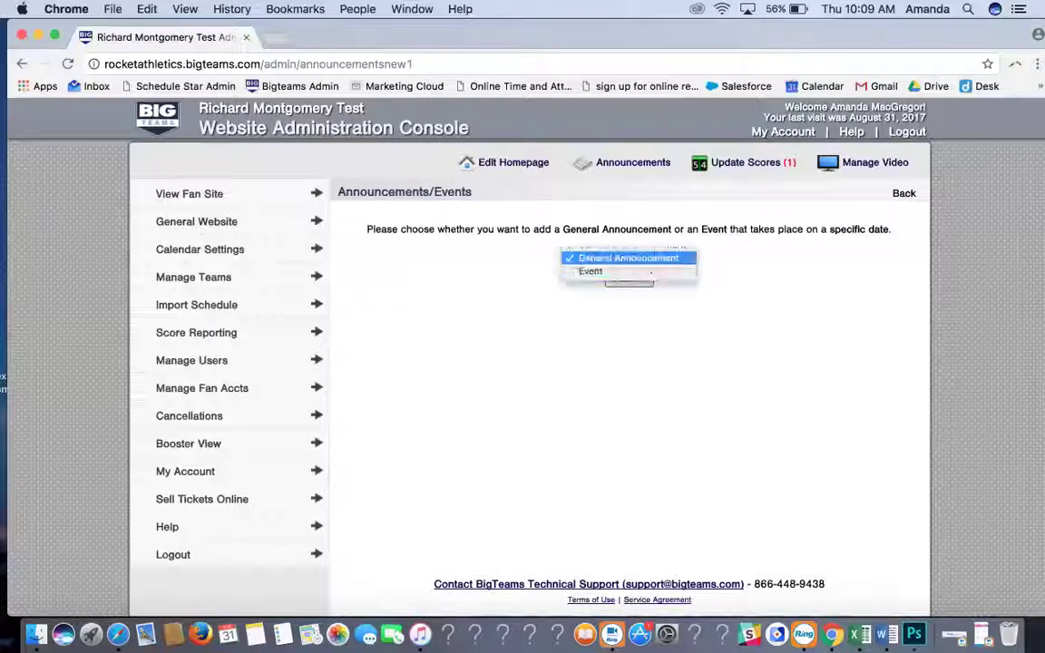
left_click(629, 257)
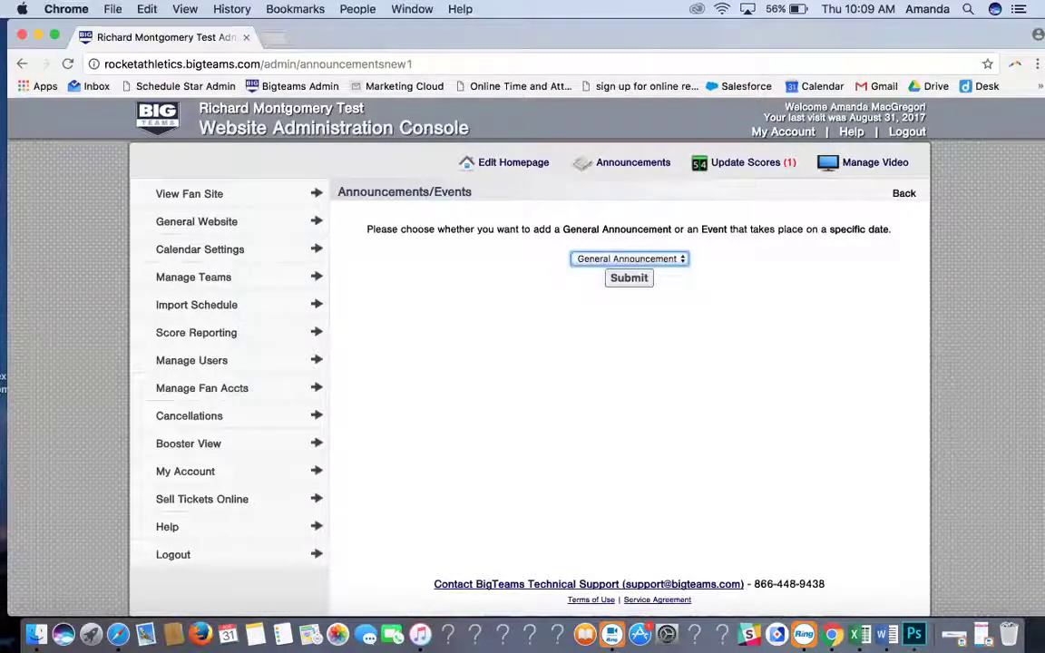
left_click(628, 277)
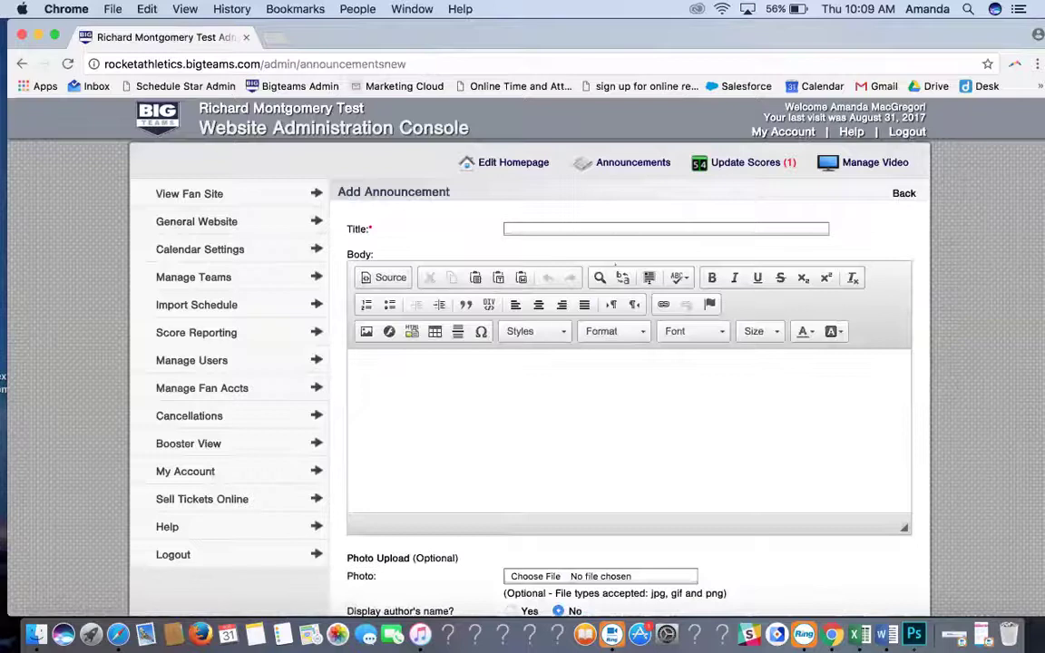
Title the announcement 'The Field 1 is Closed Today - Baseball Practice Cancelled'.
left_click(595, 228)
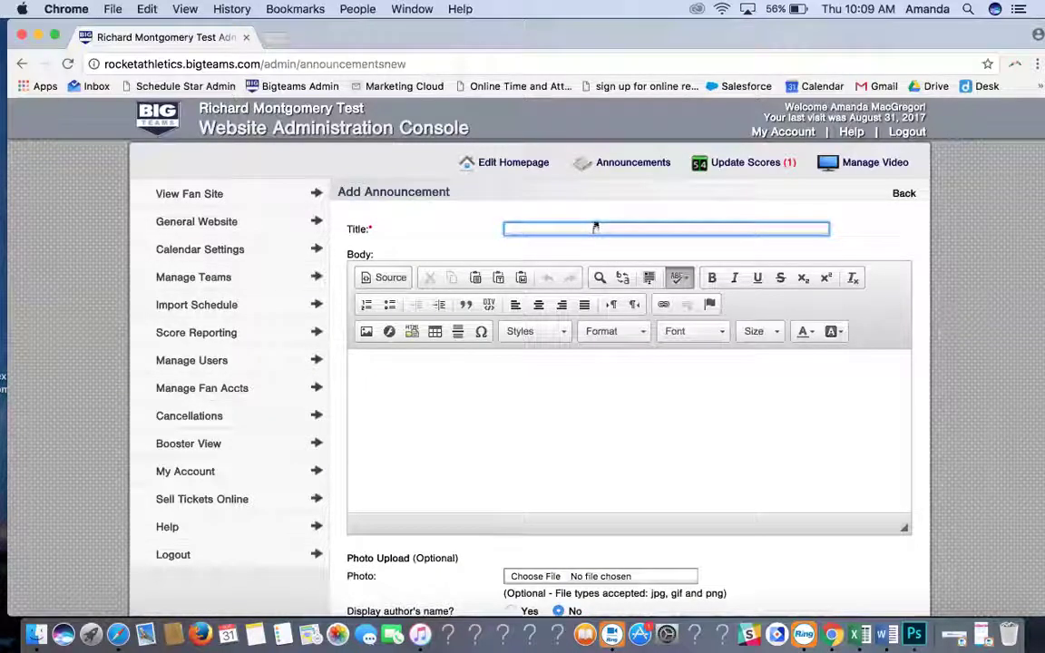
type("The Giel")
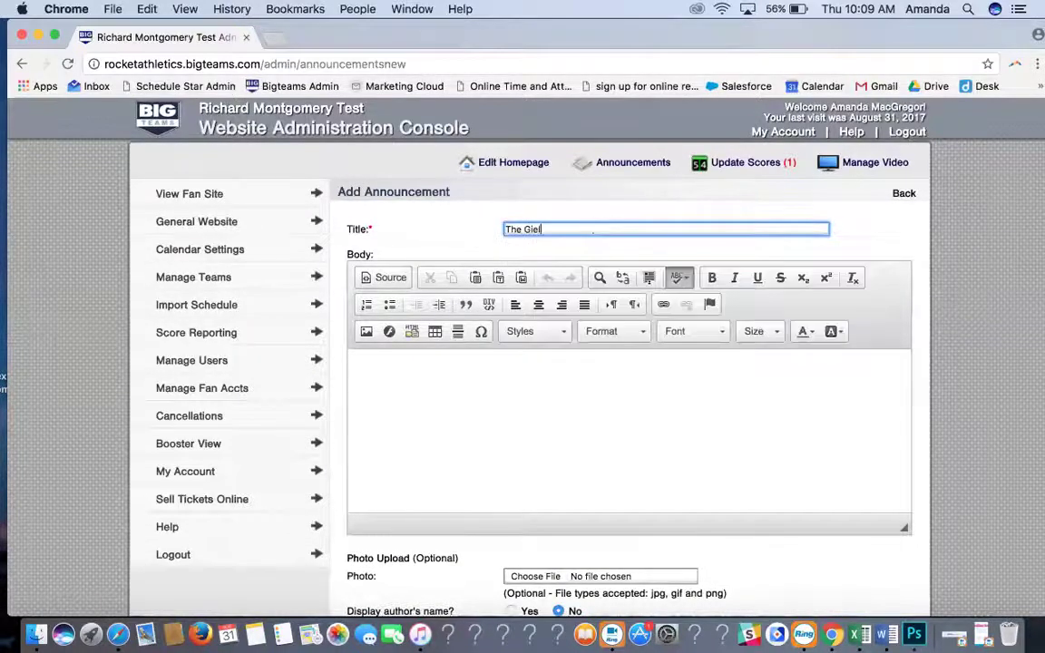
key("BackSpace")
key("BackSpace")
key("BackSpace")
key("BackSpace")
type("Field 1")
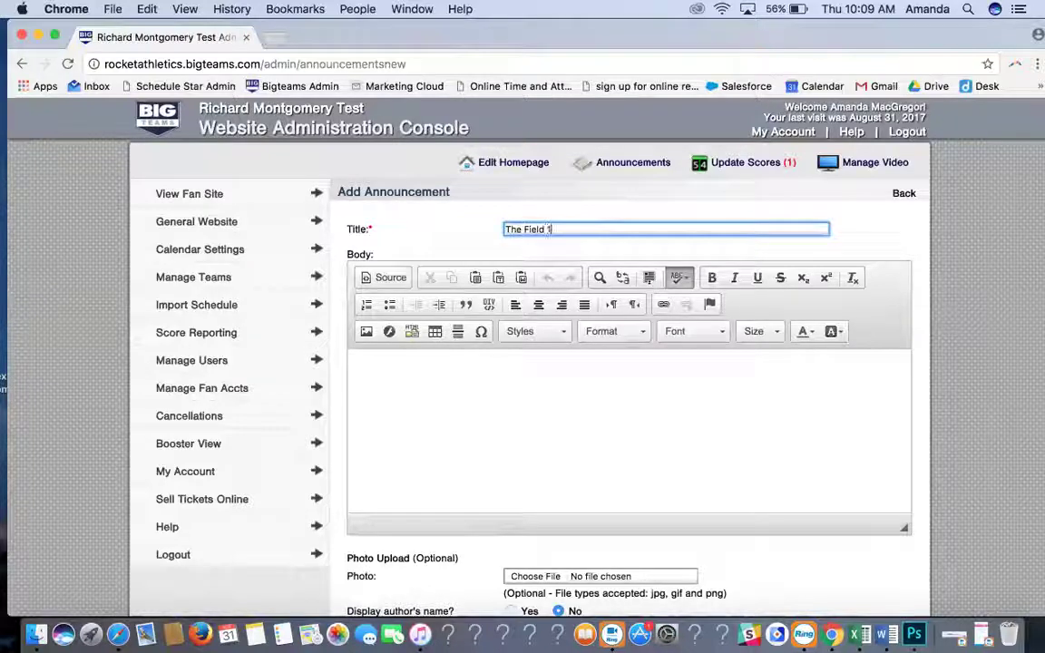
type(" is Clo")
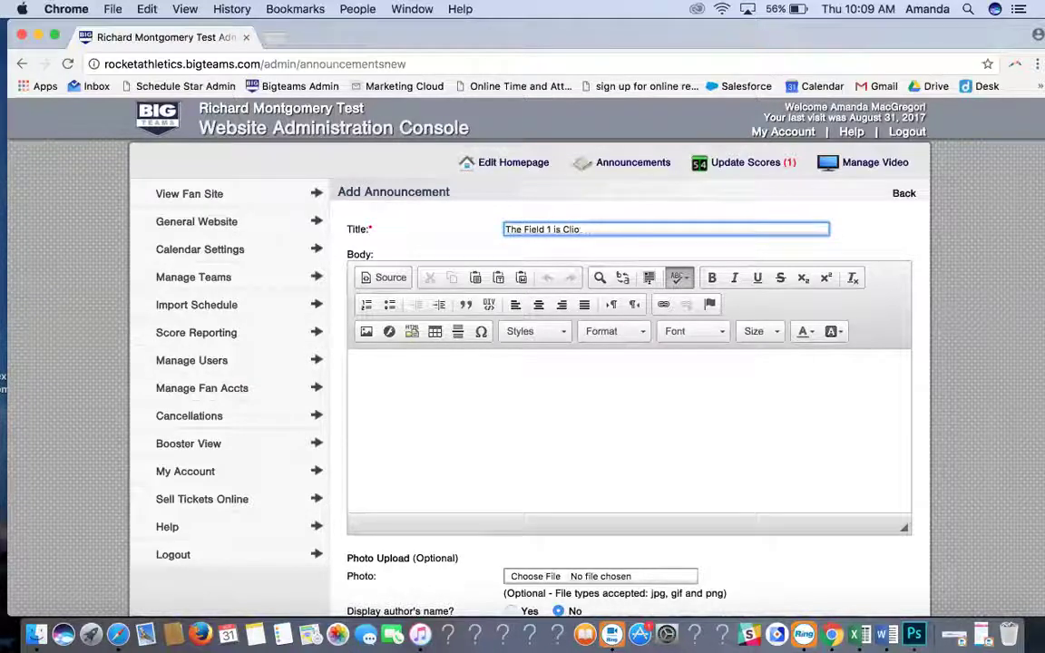
type("sed Today - ")
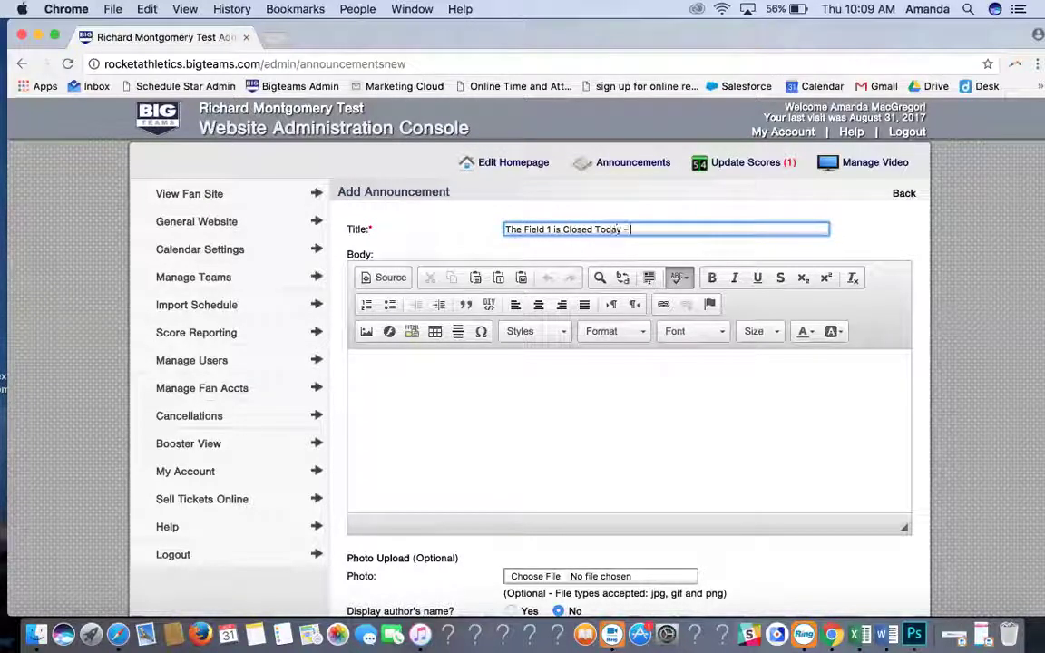
type("Basbeb")
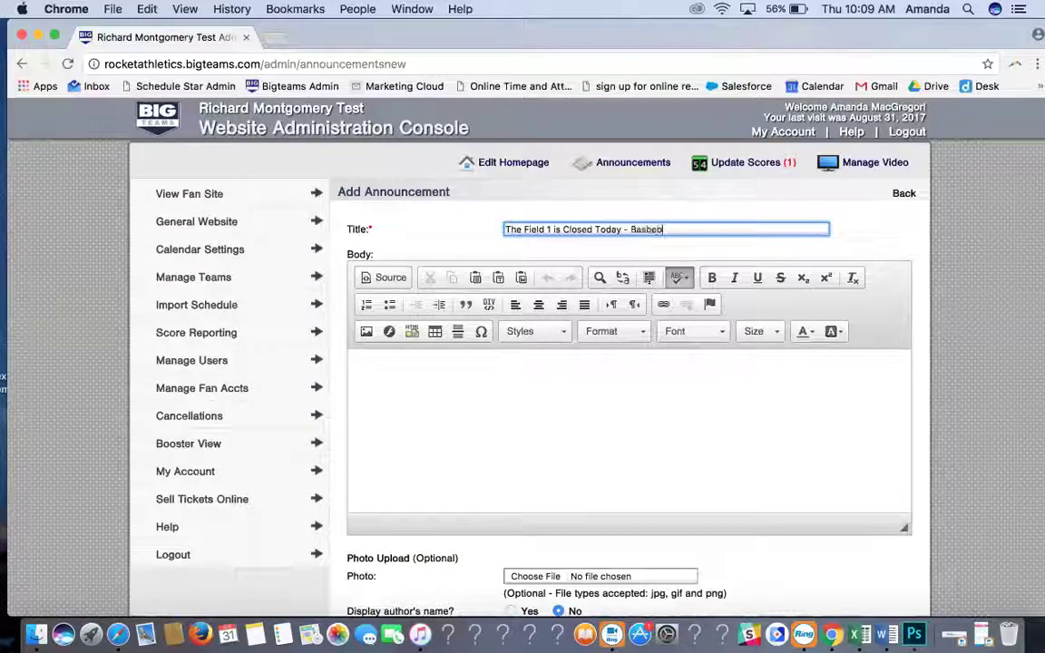
type("eball P")
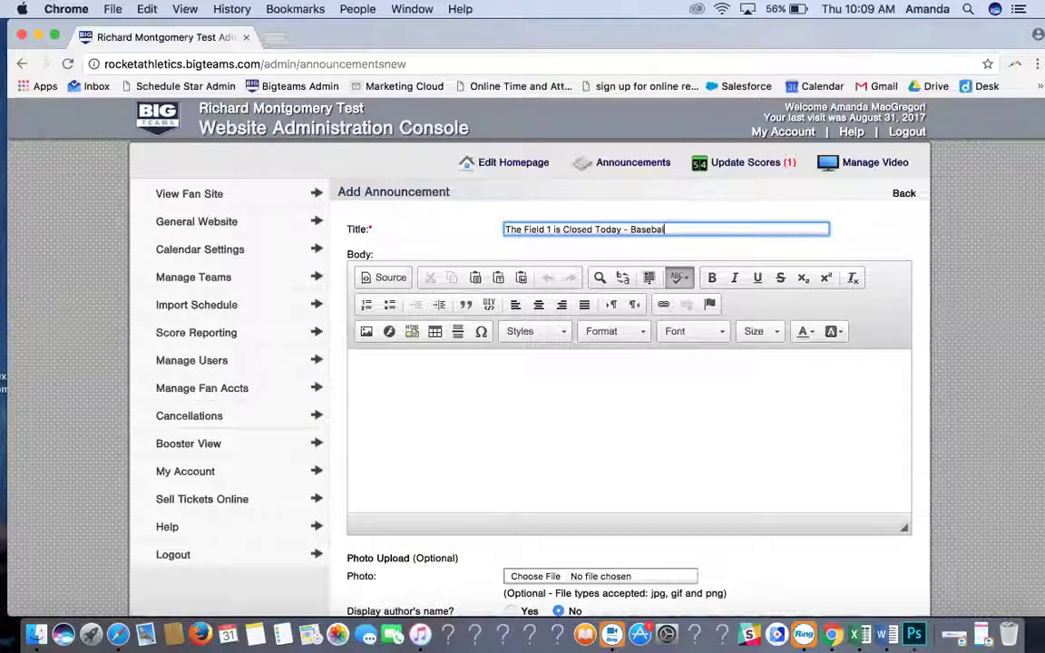
type("ractice")
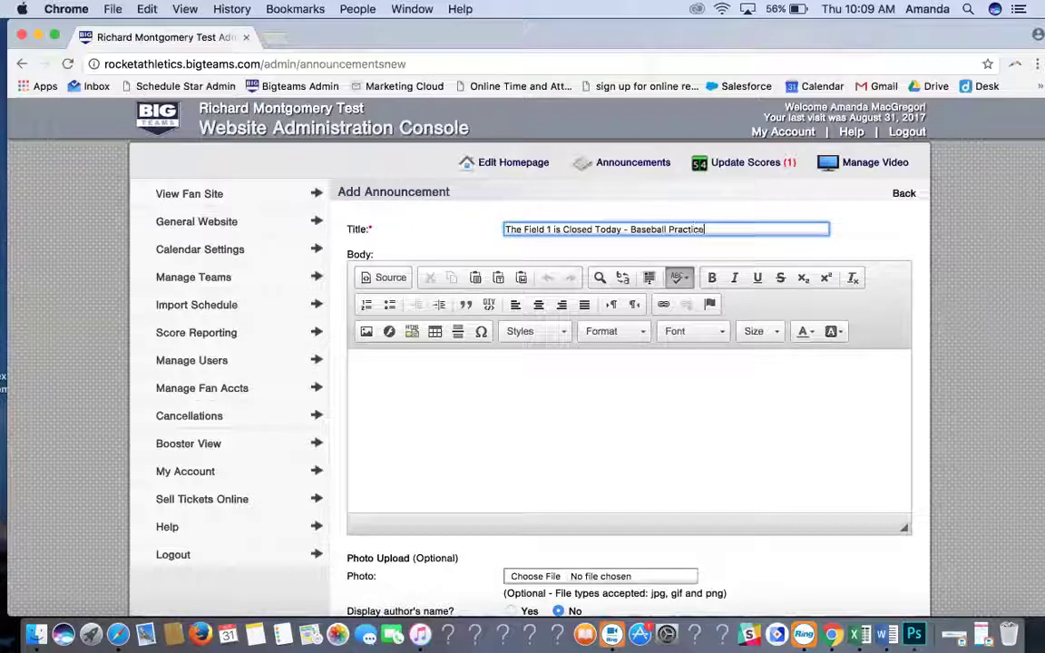
type(" Cancelled")
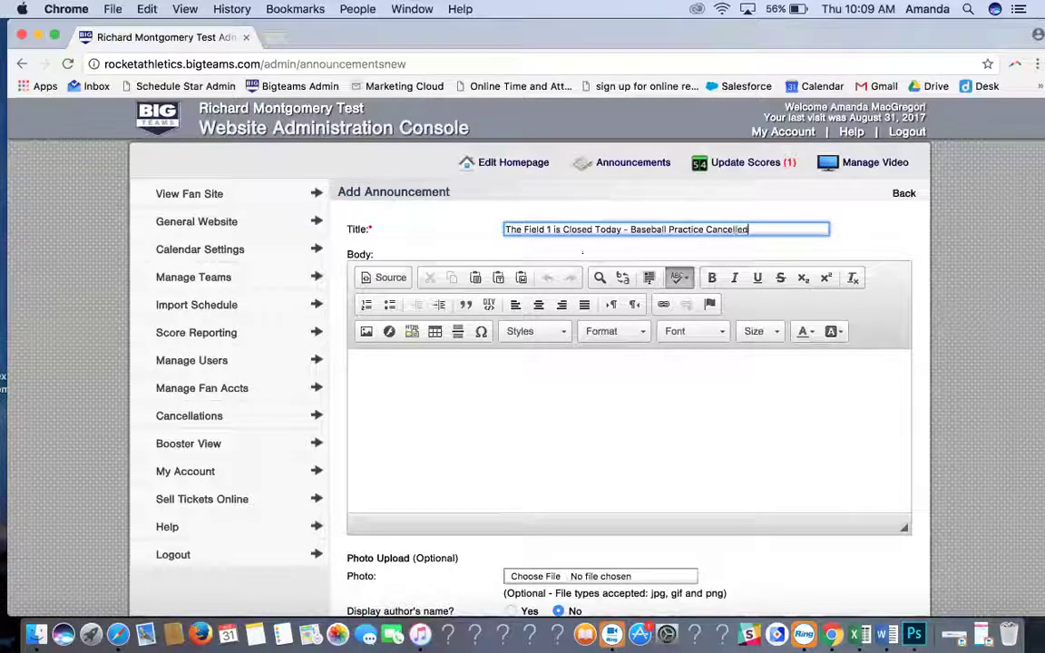
Copy the title into the body and add 'Please contact the AD for further information'.
triple_click(583, 230)
key("cmd+c")
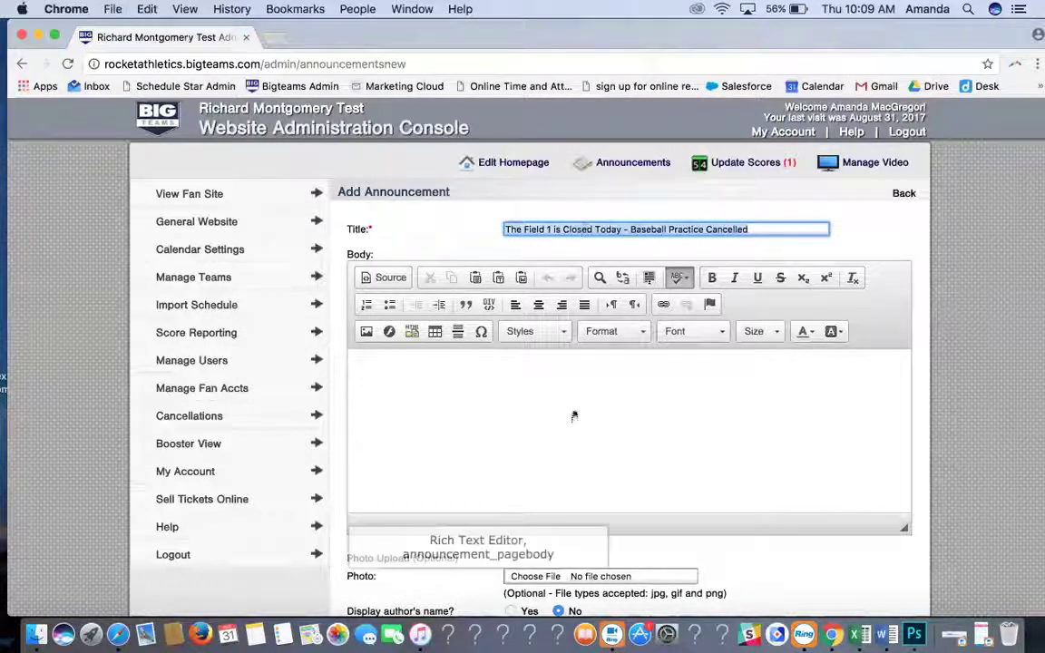
left_click(573, 415)
key("cmd+v")
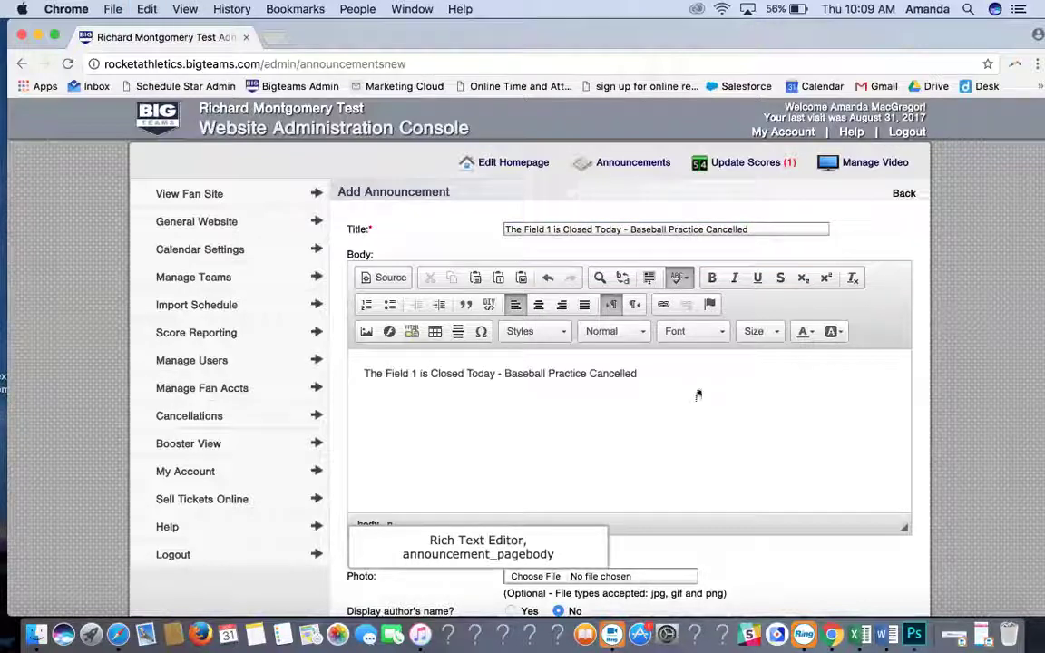
key("Return")
key("Return")
type("Please contac")
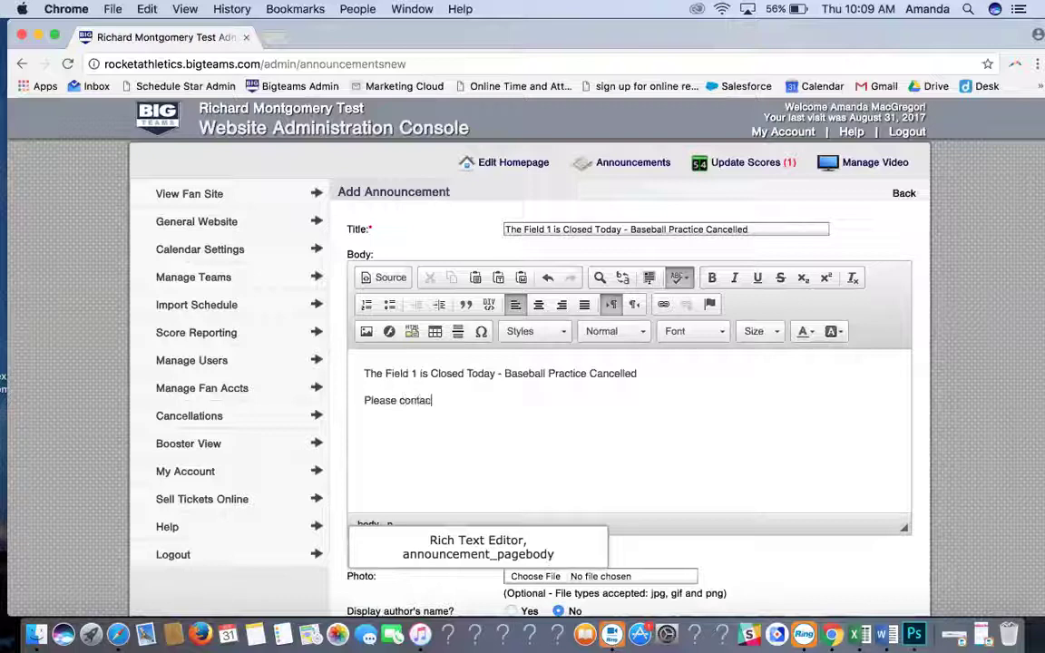
type("t the AD for fu")
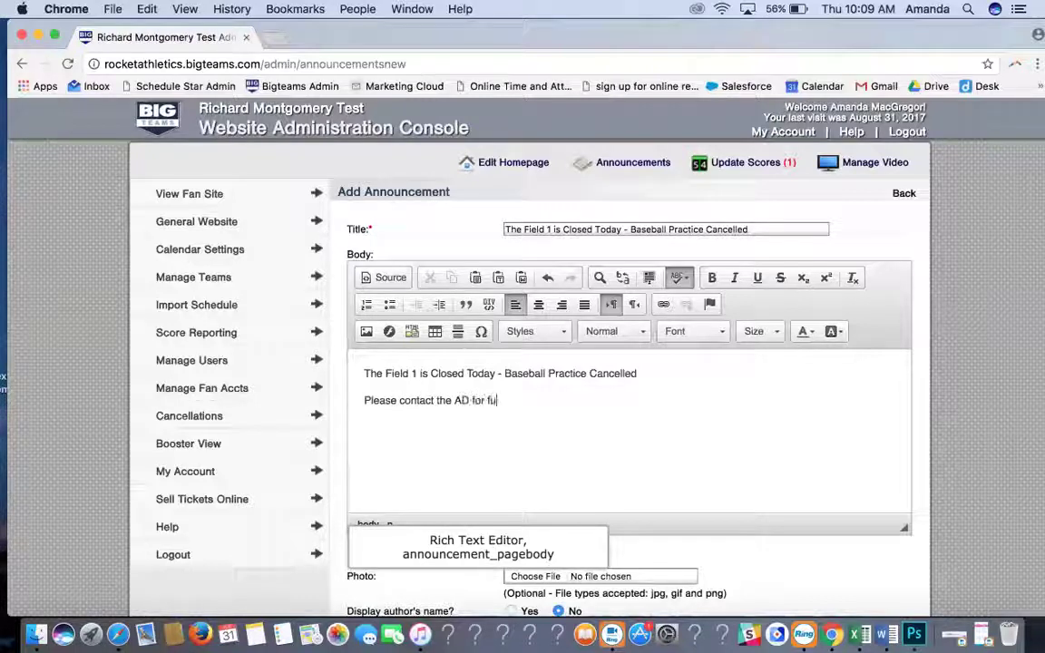
type("rther informati")
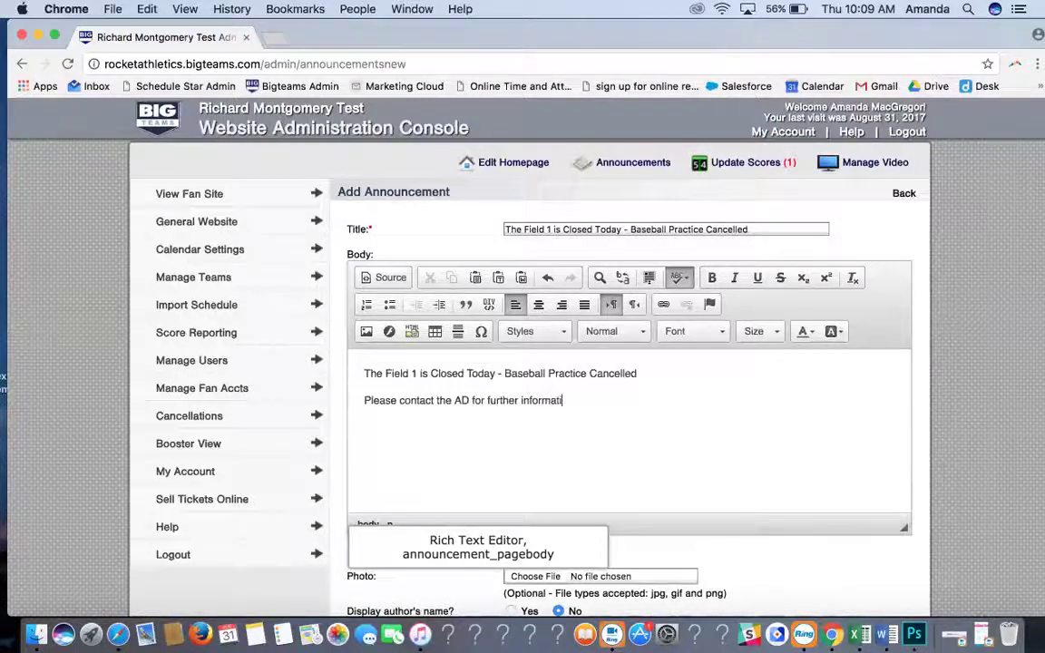
type("on.")
Display the author's name, replacing the first name with 'Coach'.
scroll(765, 414, "down", 5)
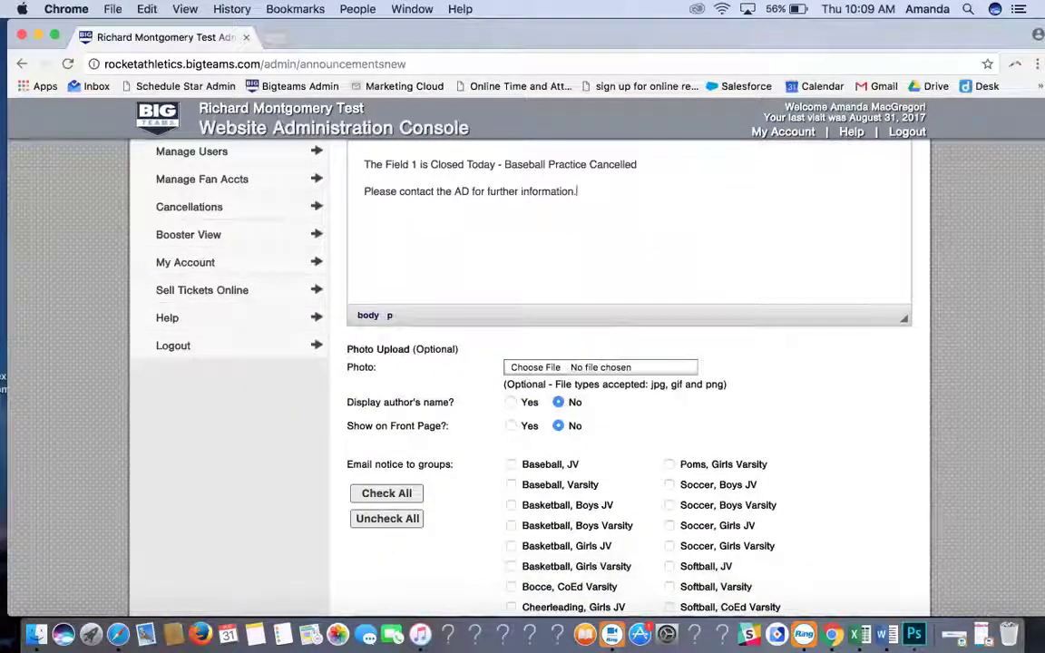
left_click(511, 402)
double_click(541, 425)
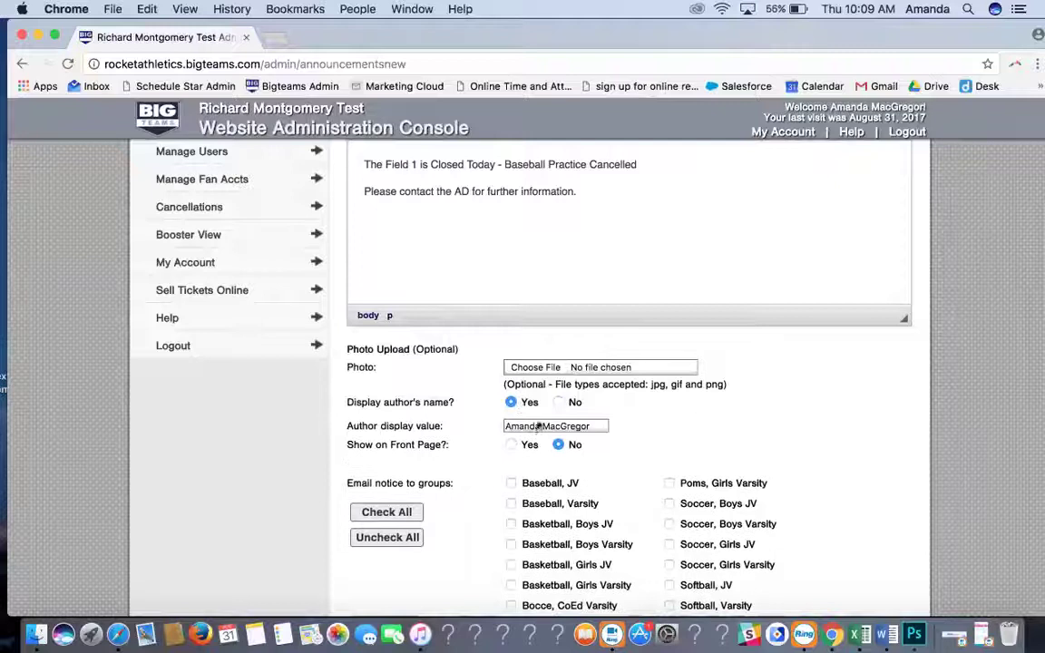
key("BackSpace")
type("Coach")
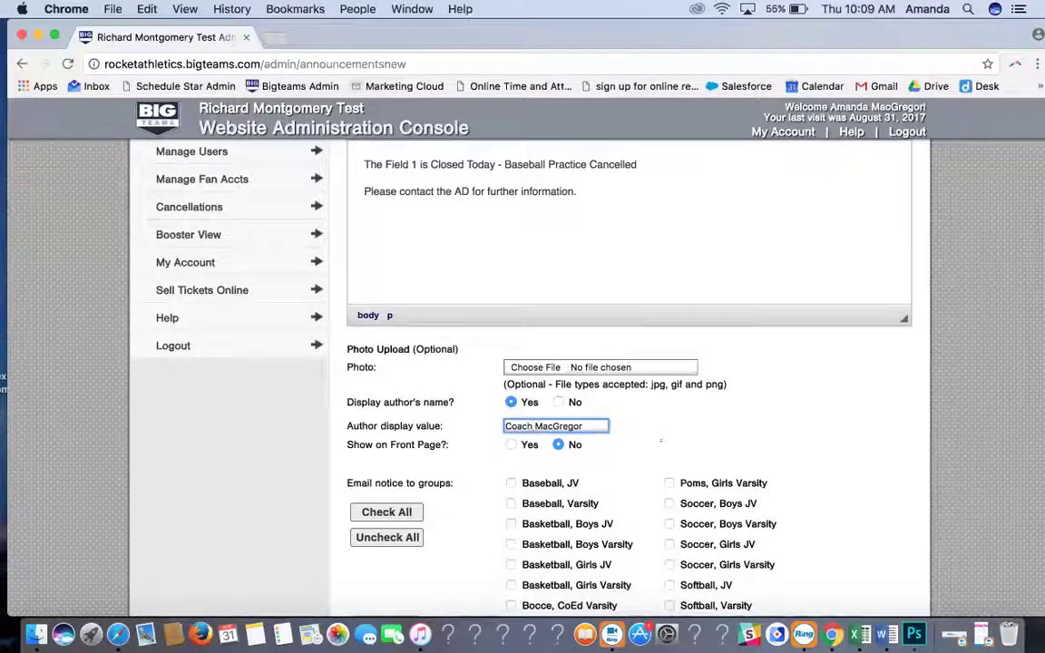
Set Show on Front Page to Yes and submit the announcement.
scroll(580, 363, "down", 3)
left_click(510, 379)
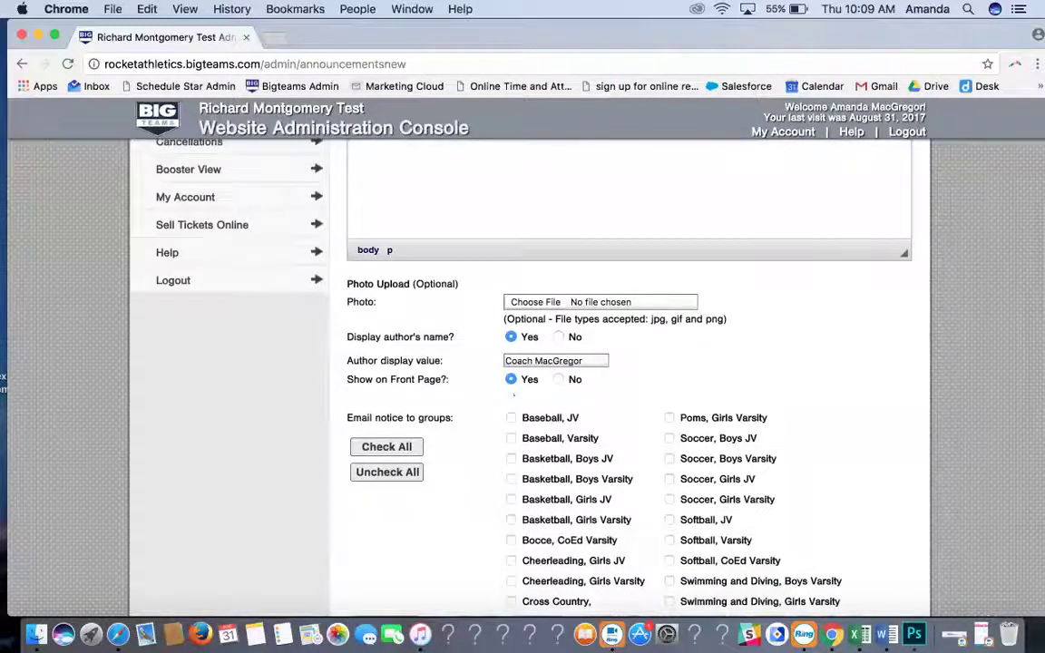
scroll(495, 544, "down", 5)
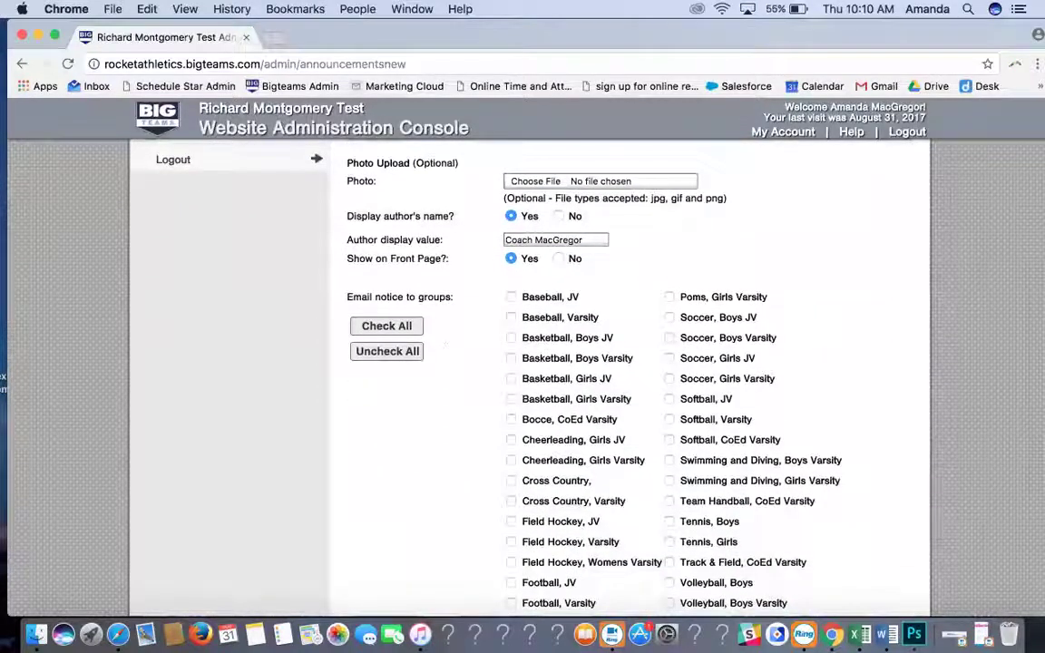
scroll(579, 360, "down", 12)
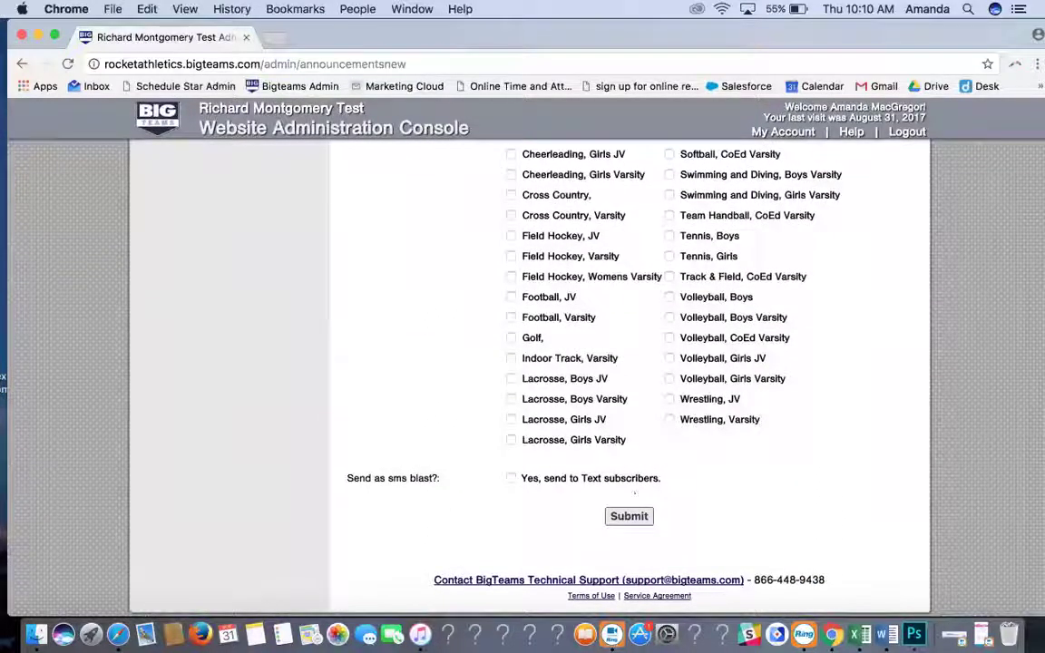
left_click(629, 515)
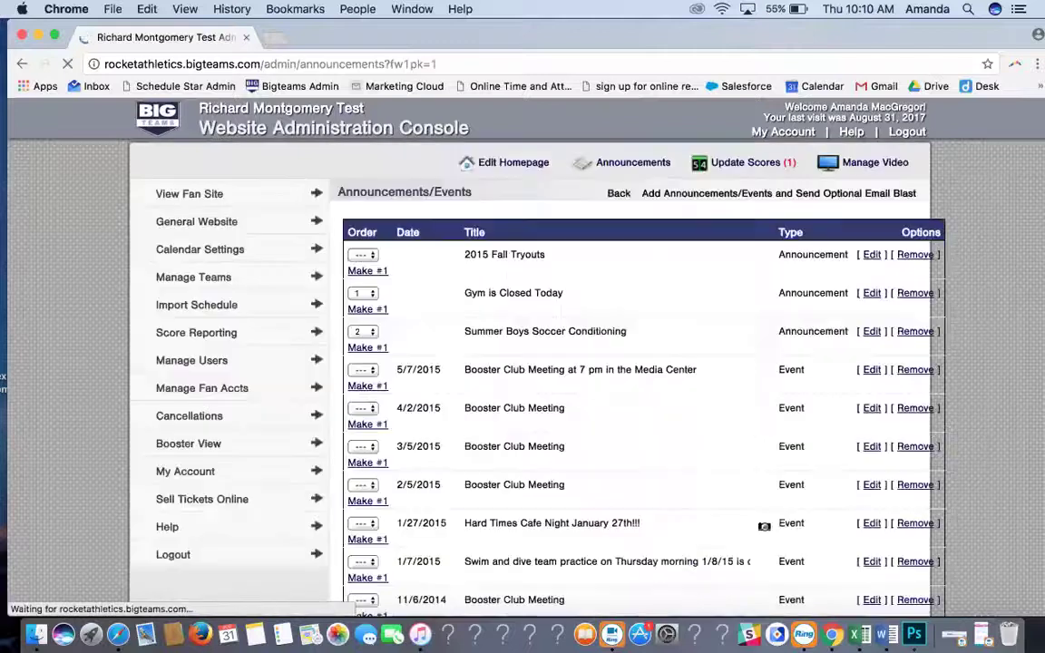
Give the Field 1 closure announcement order 1 and apply Re Order.
scroll(600, 467, "down", 6)
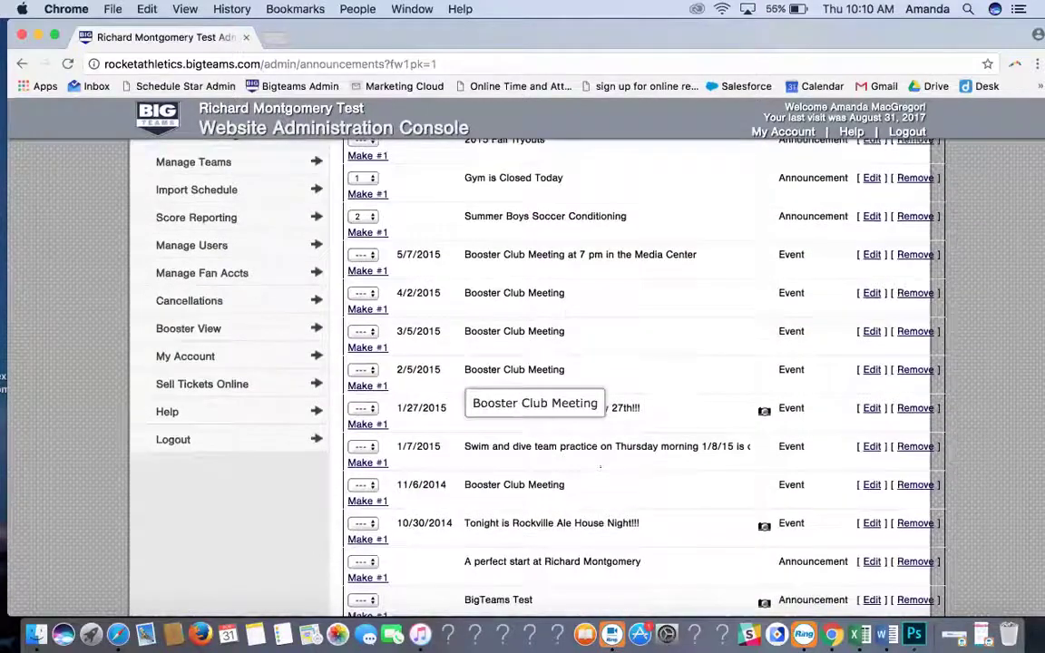
scroll(599, 467, "down", 10)
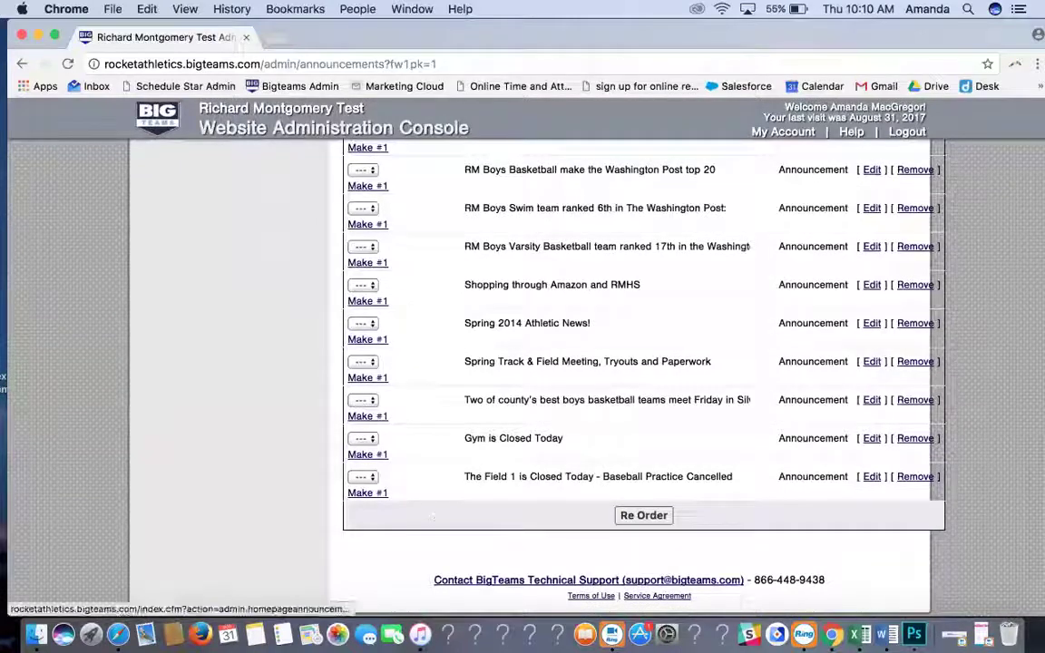
left_click(361, 477)
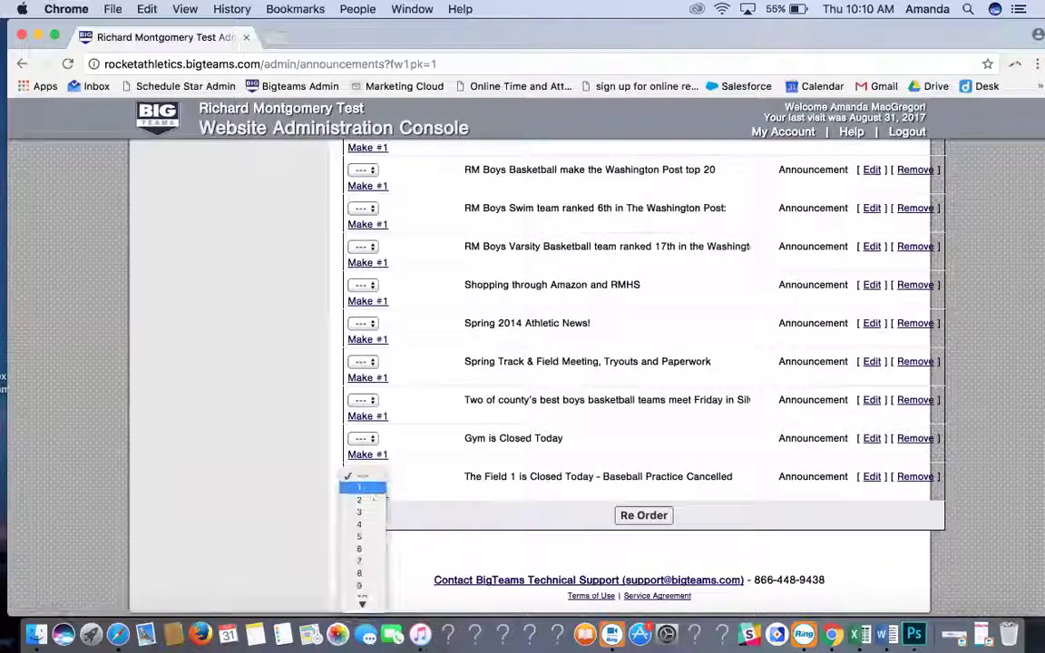
left_click(359, 487)
left_click(643, 515)
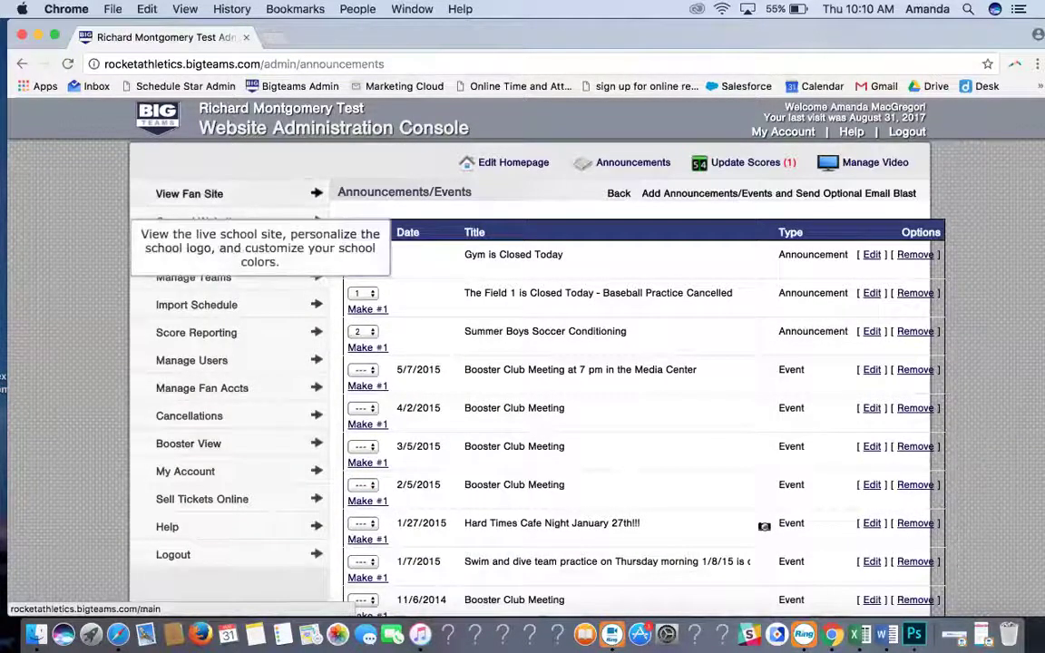
Check the Field 1 announcement's page on the live fan site, then return via Administrator Login.
left_click(273, 194)
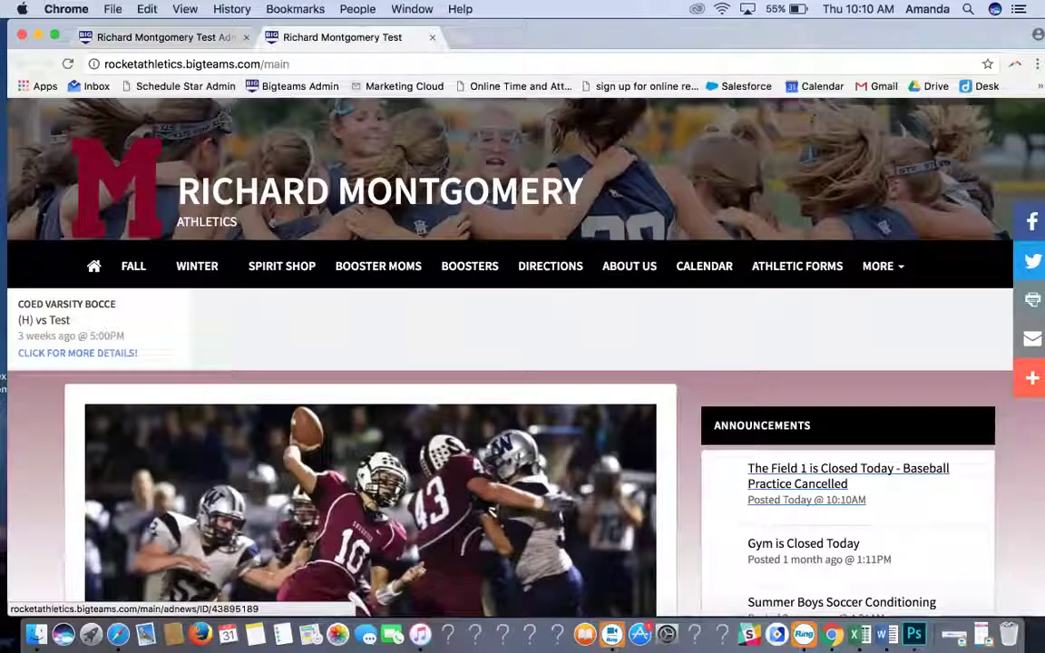
left_click(848, 476)
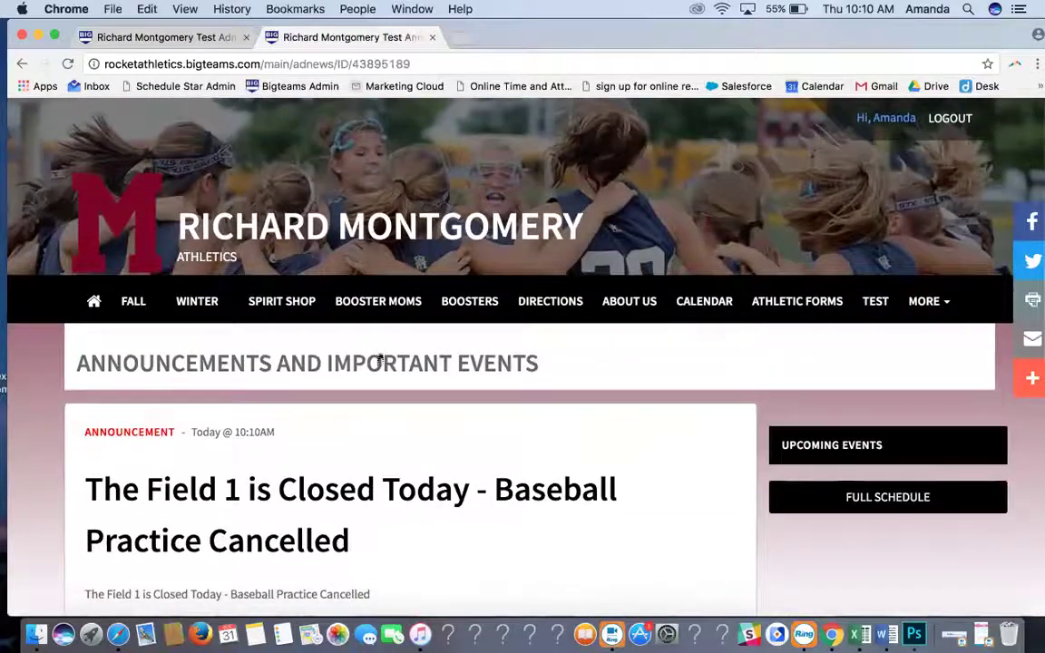
scroll(385, 367, "down", 5)
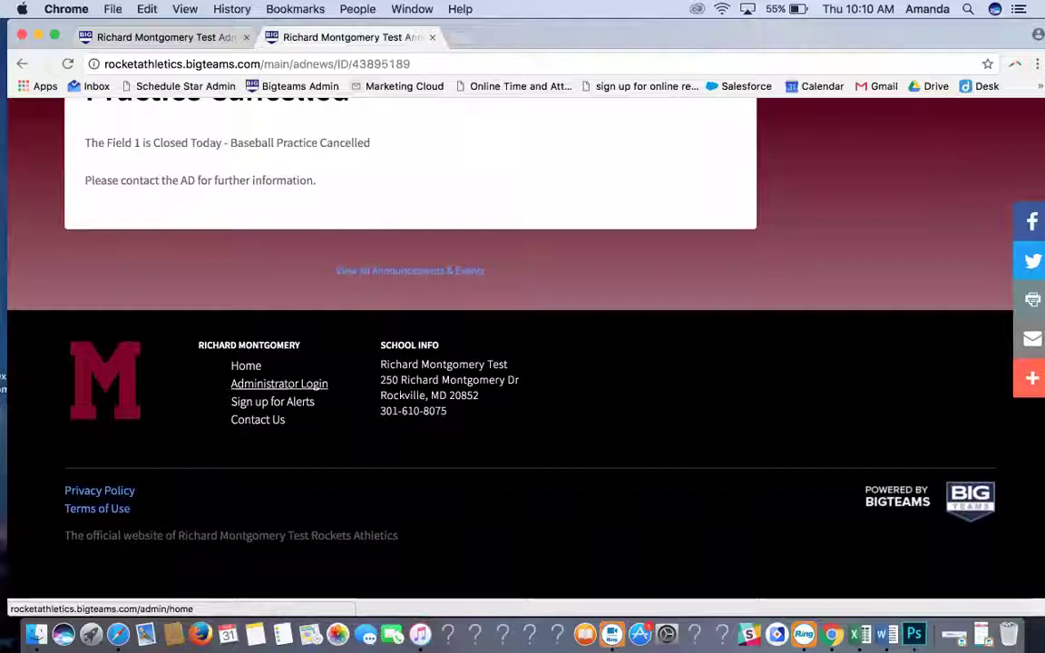
left_click(279, 383)
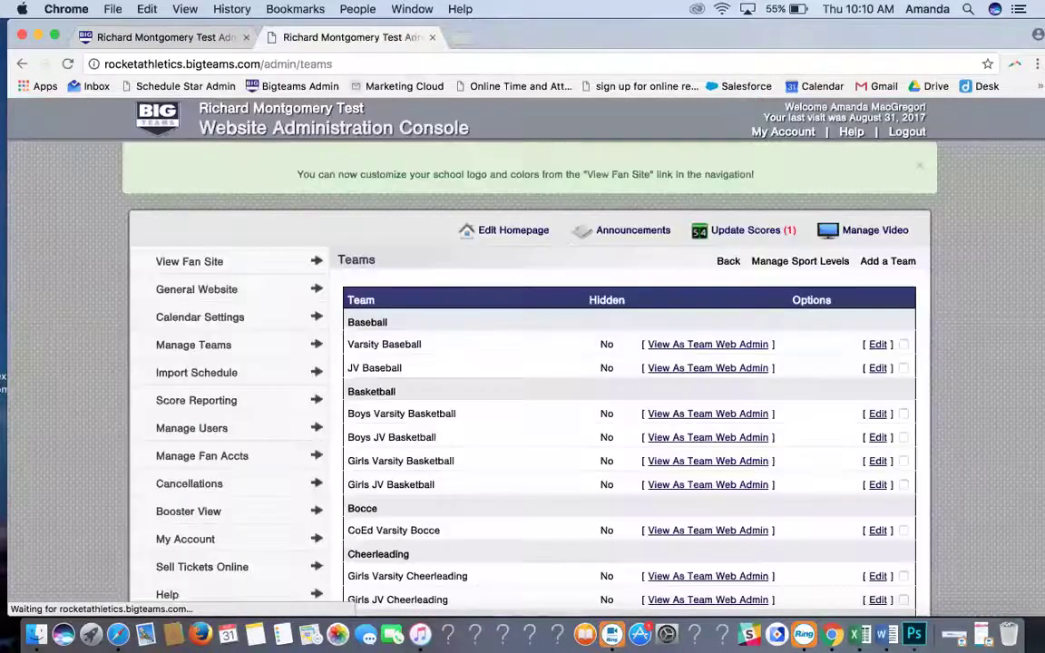
Glance at the general Files page, then open Links, which shows a single untitled link.
left_click(209, 289)
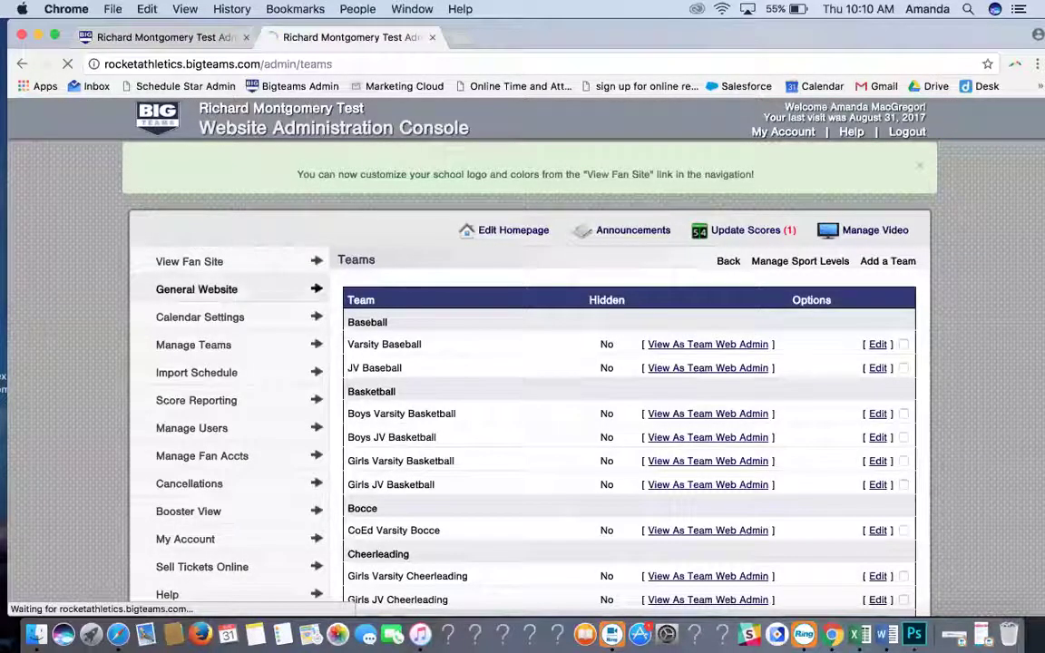
scroll(544, 363, "down", 2)
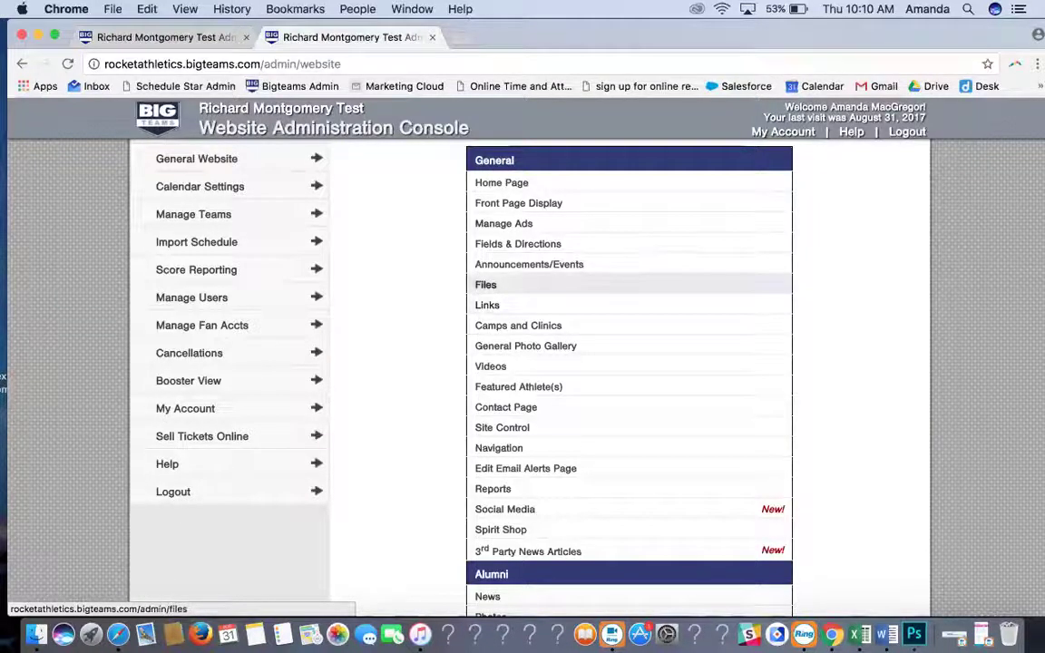
left_click(486, 284)
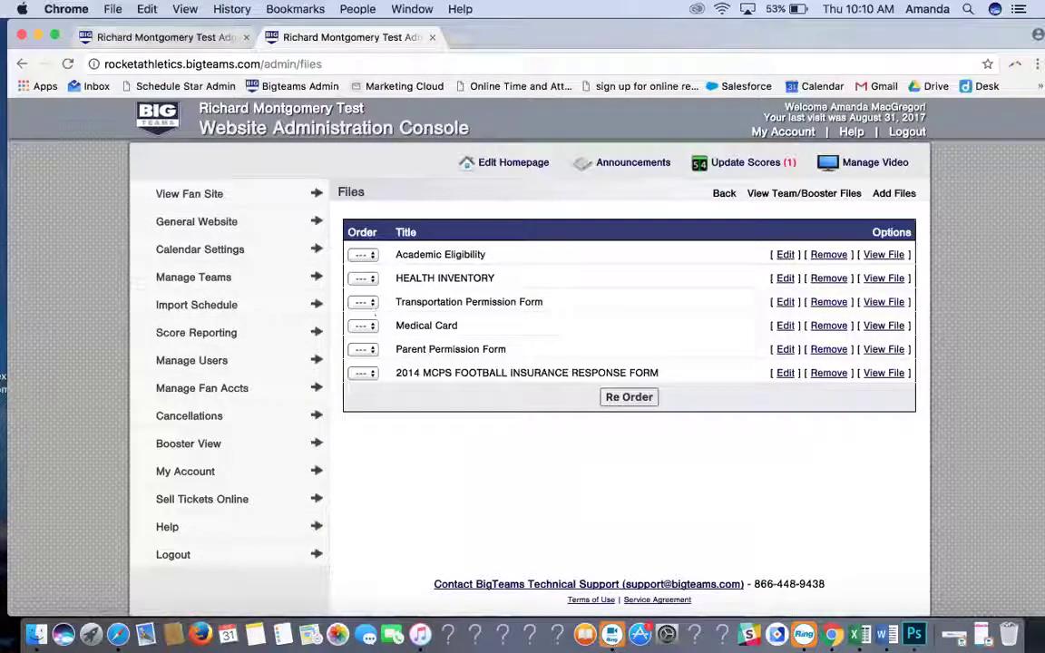
left_click(23, 63)
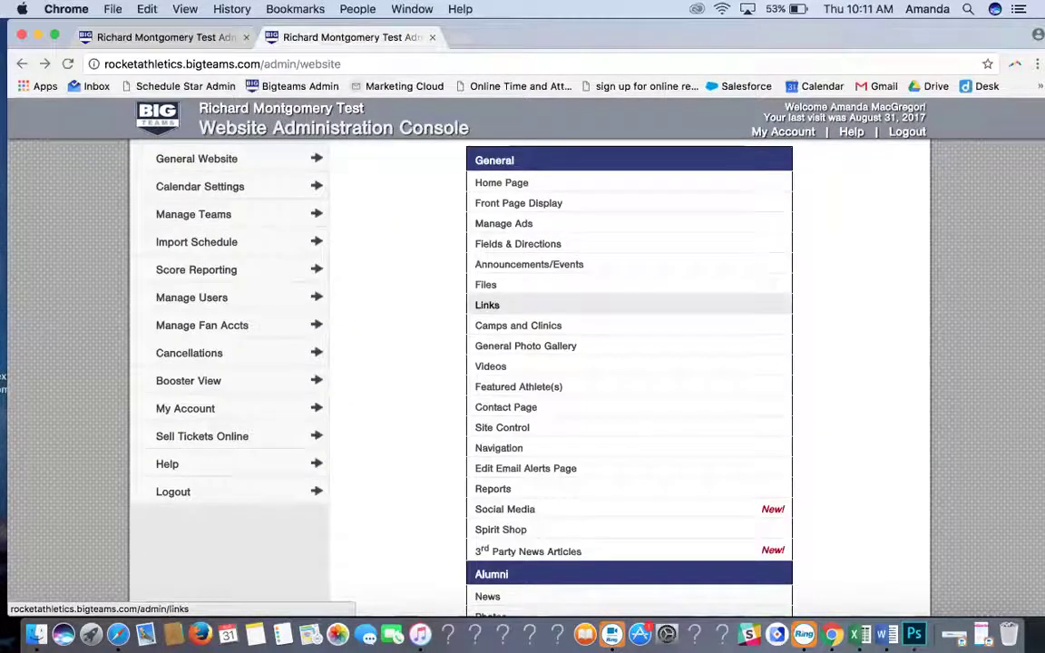
left_click(487, 305)
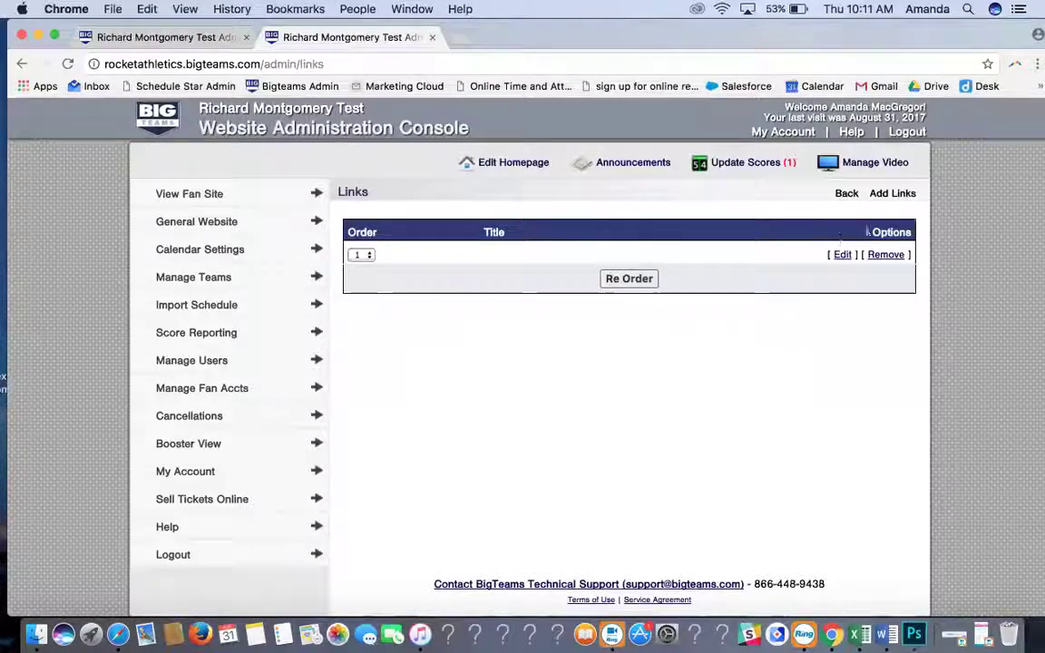
Preview the empty Add Links form, then back out to the General Website page list.
left_click(892, 194)
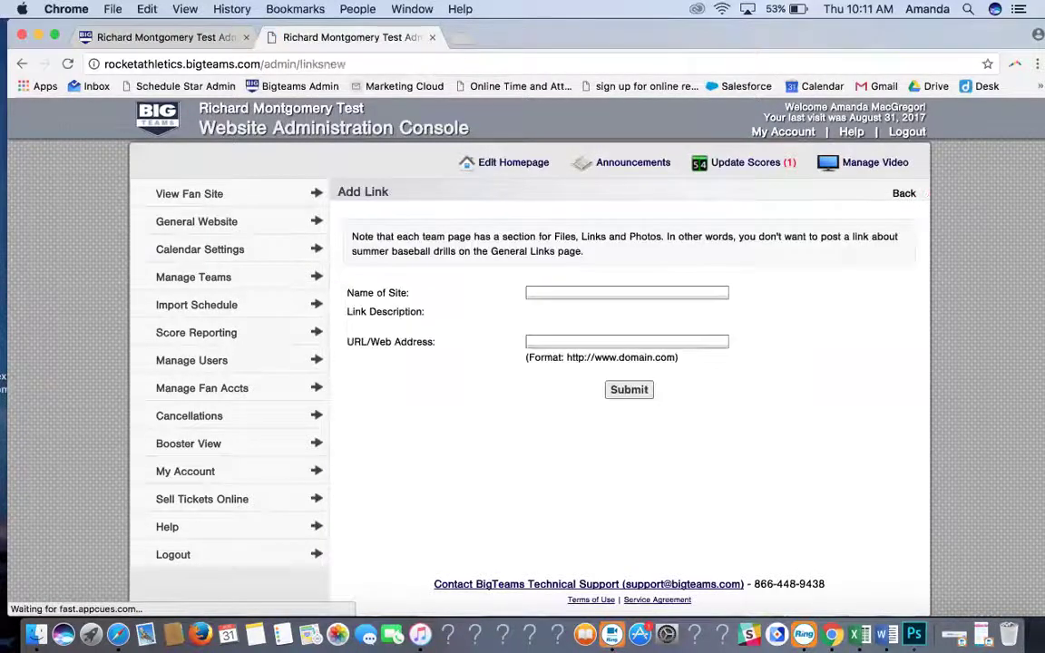
scroll(580, 409, "down", 1)
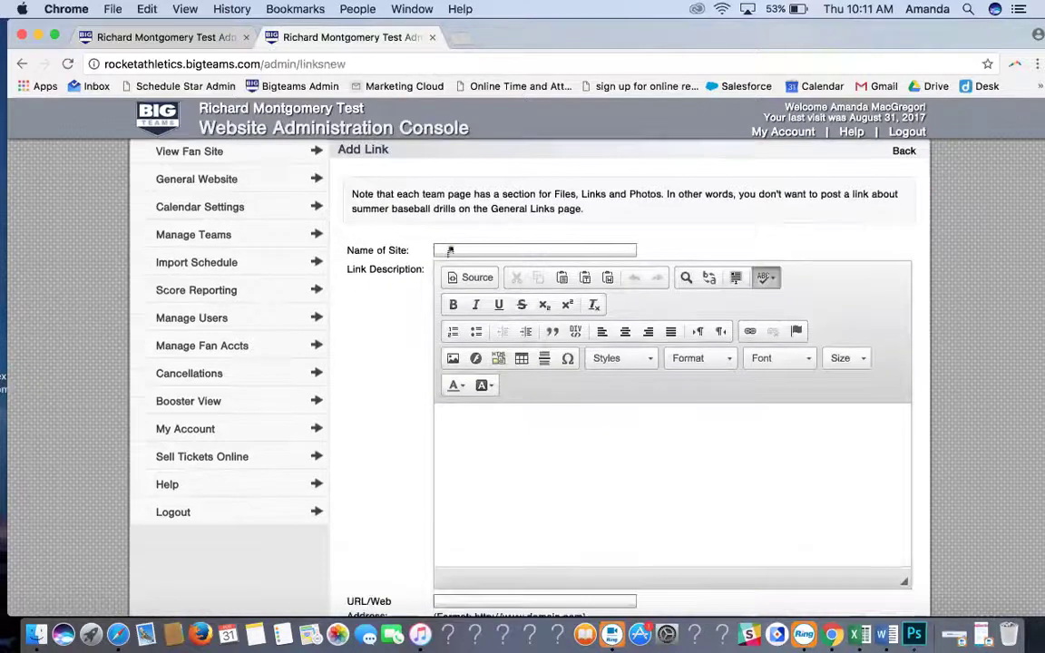
scroll(545, 435, "down", 1)
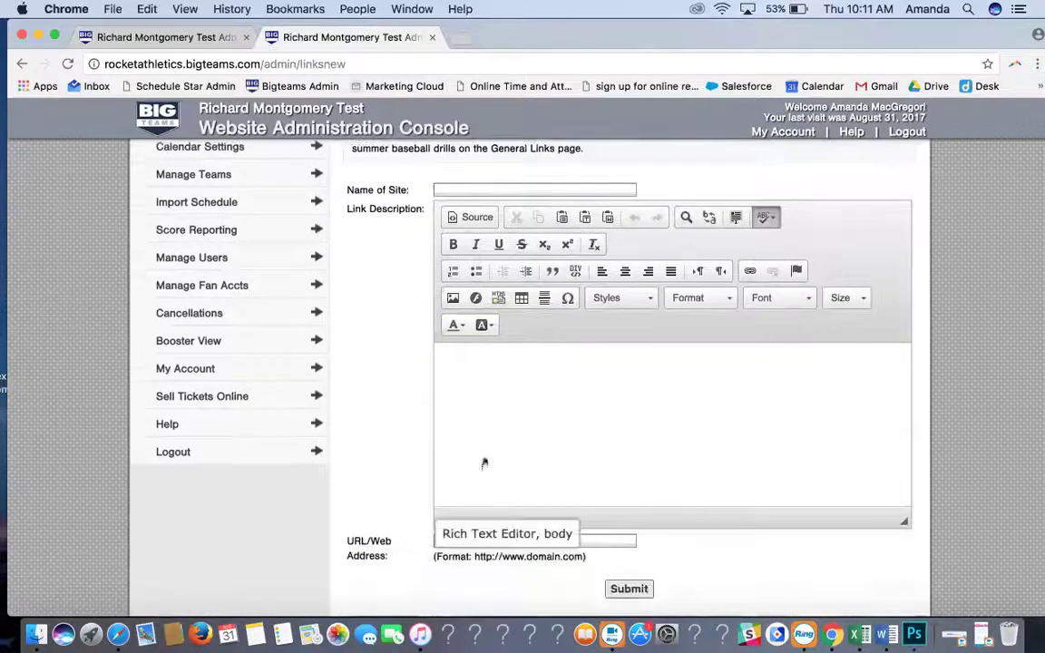
scroll(483, 465, "down", 1)
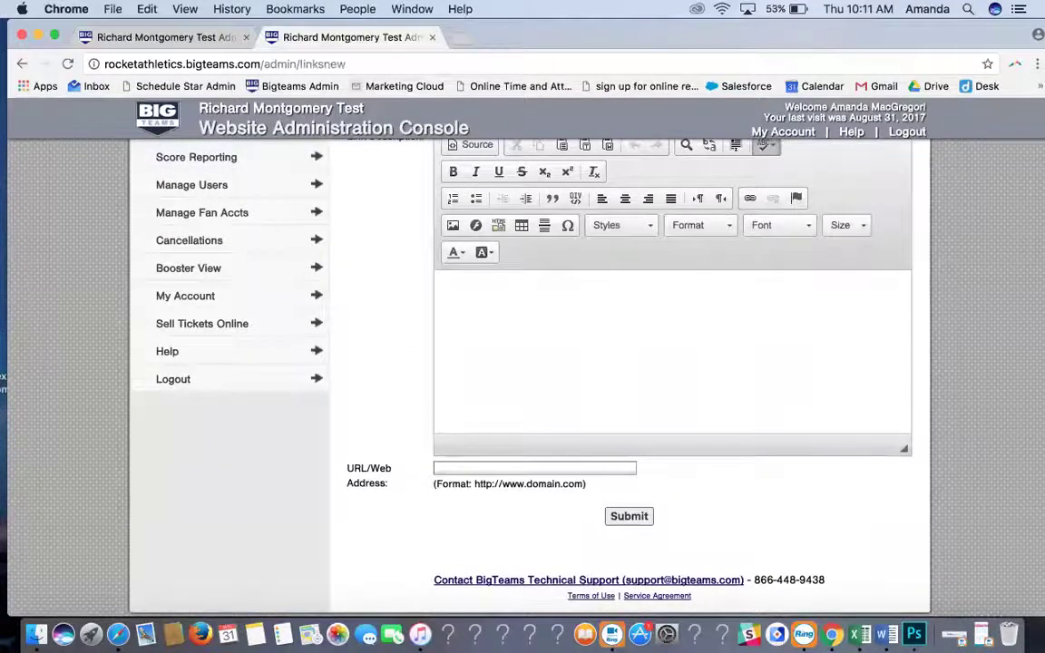
scroll(523, 363, "up", 3)
left_click(22, 63)
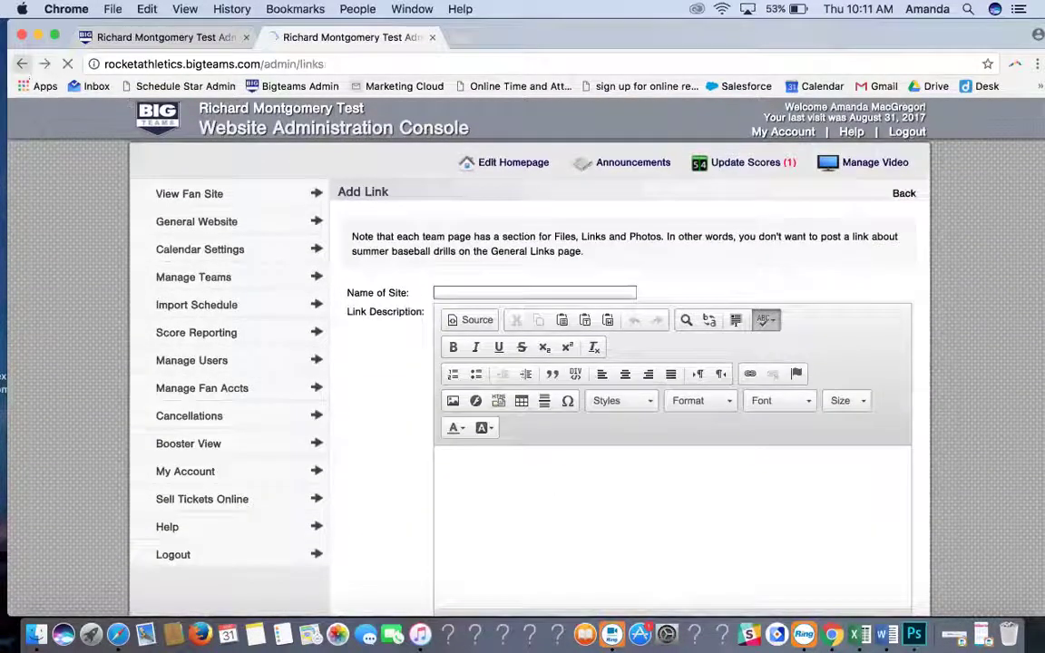
left_click(22, 64)
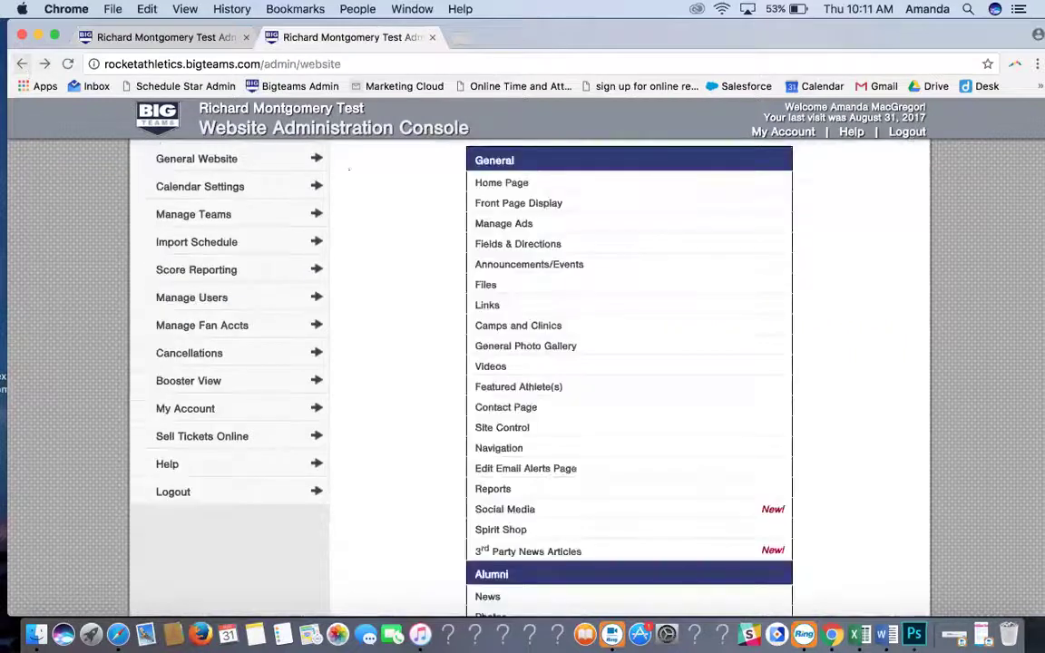
scroll(518, 299, "down", 1)
Review the Camps and Clinics list, with entries like JW Clinic 2014, and start a new camp.
left_click(518, 287)
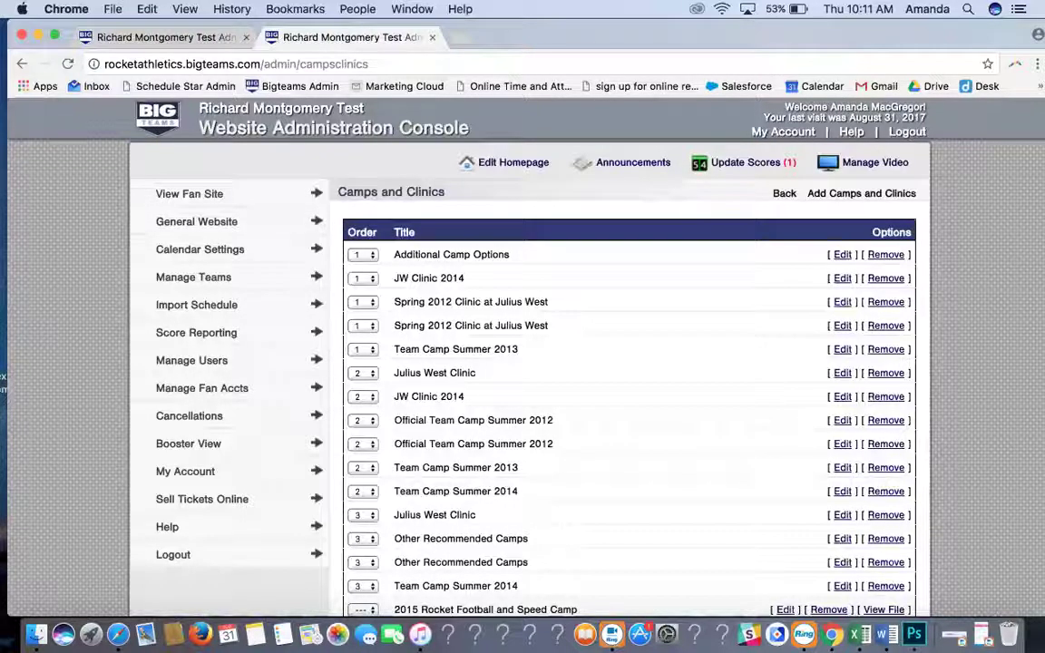
scroll(538, 223, "down", 8)
scroll(539, 223, "up", 5)
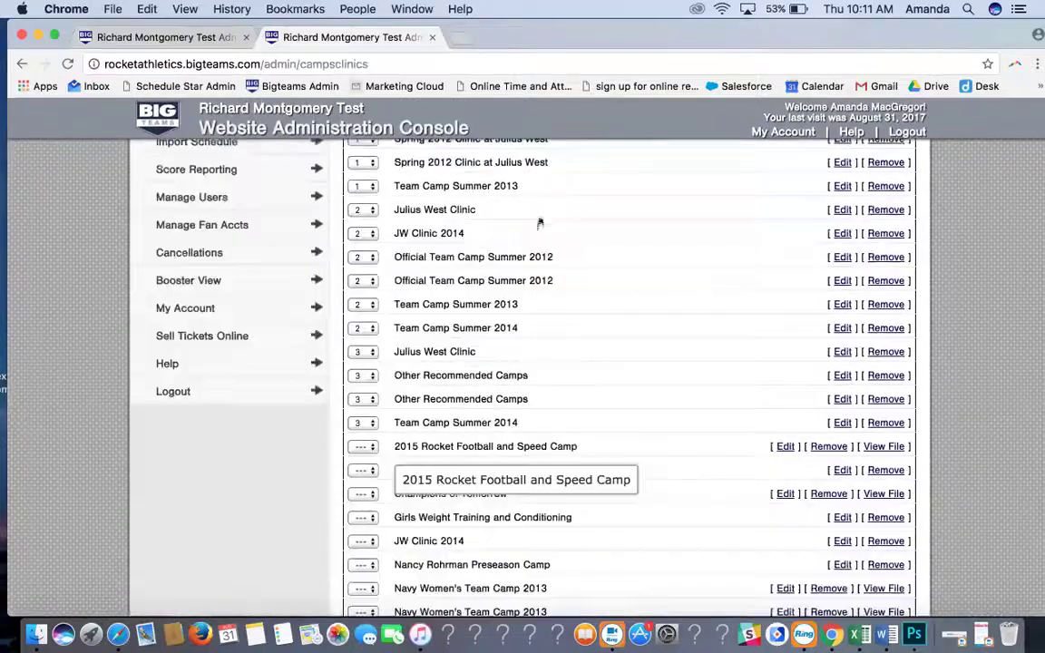
scroll(539, 223, "up", 4)
left_click(860, 194)
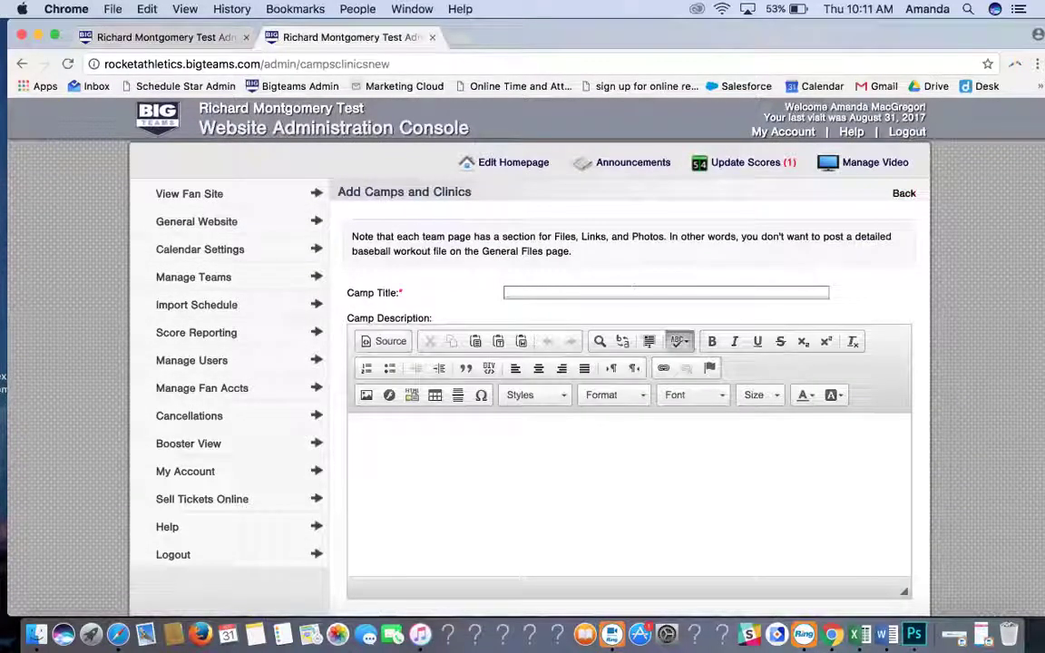
Scroll through the blank Add Camps and Clinics form and leave it without submitting.
scroll(613, 455, "down", 5)
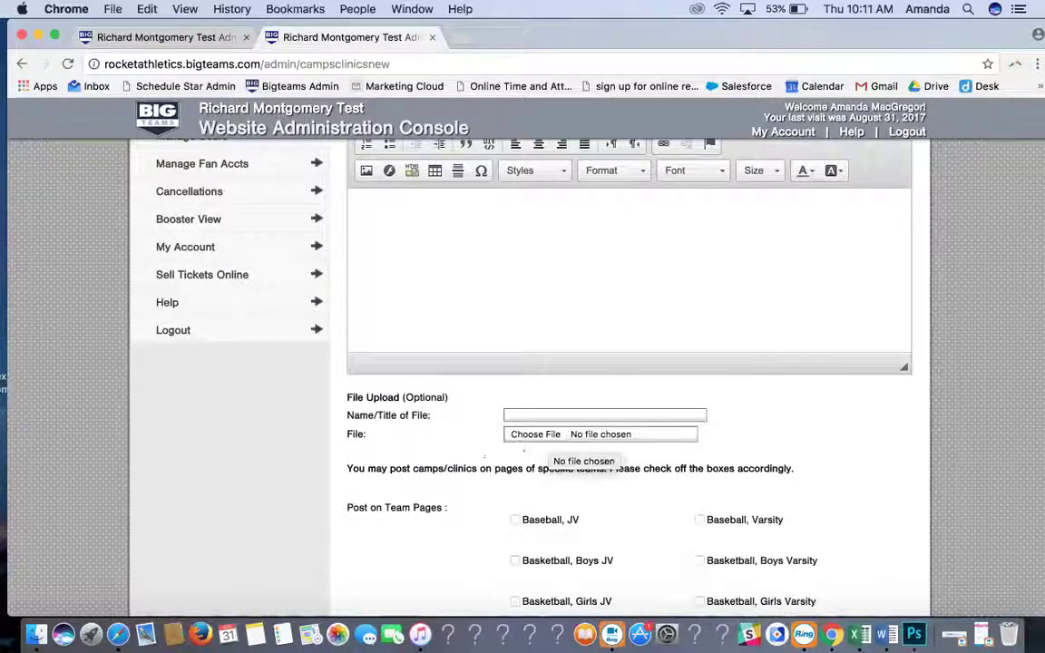
scroll(524, 450, "down", 6)
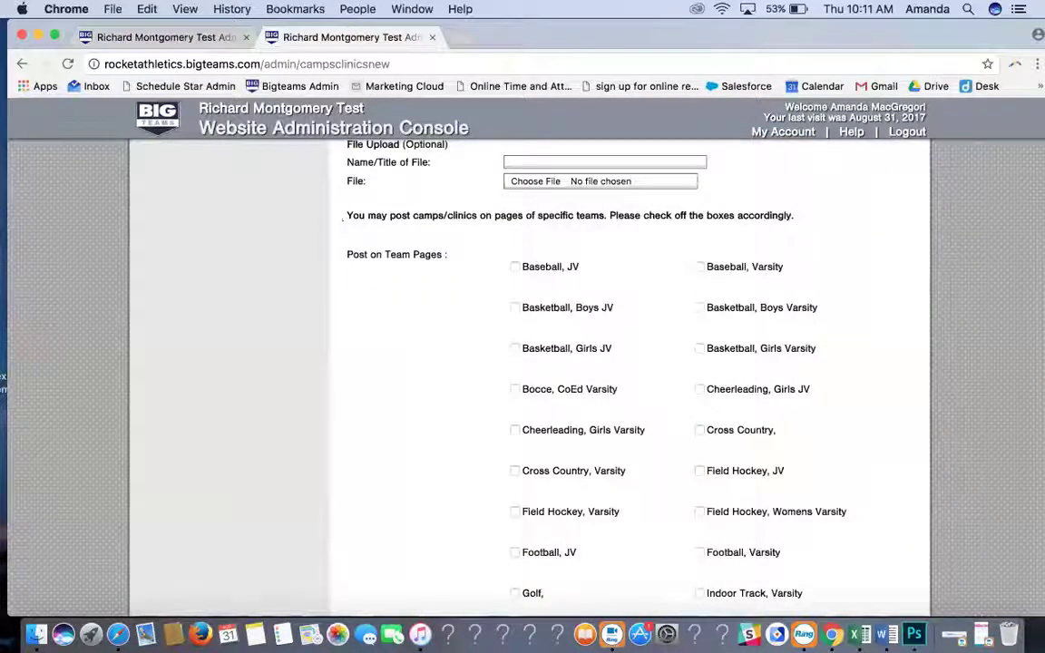
scroll(681, 373, "down", 15)
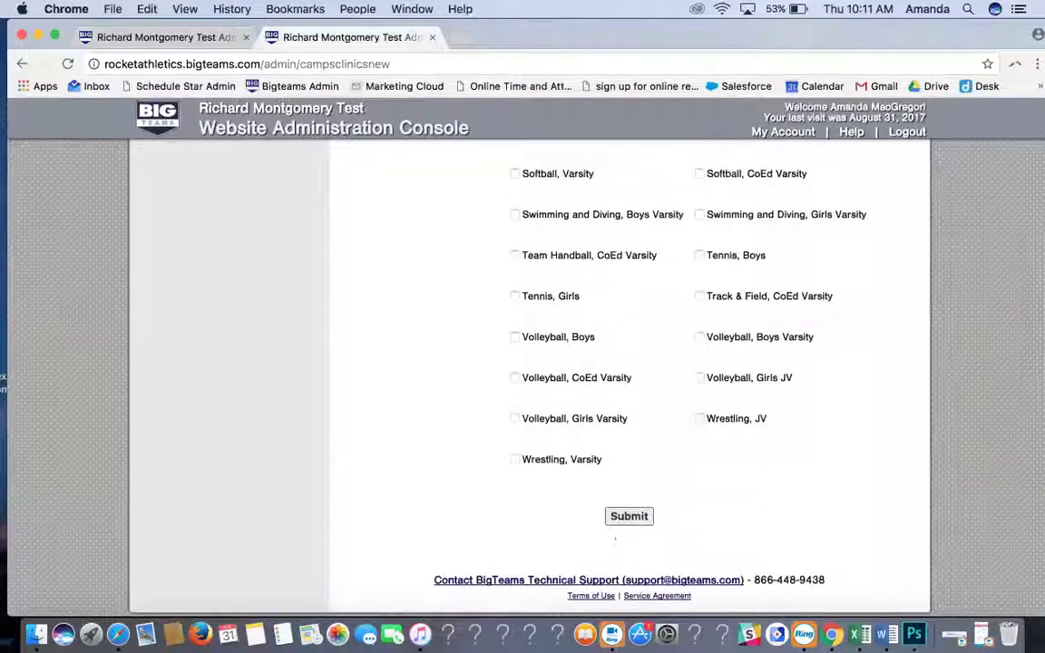
left_click(22, 64)
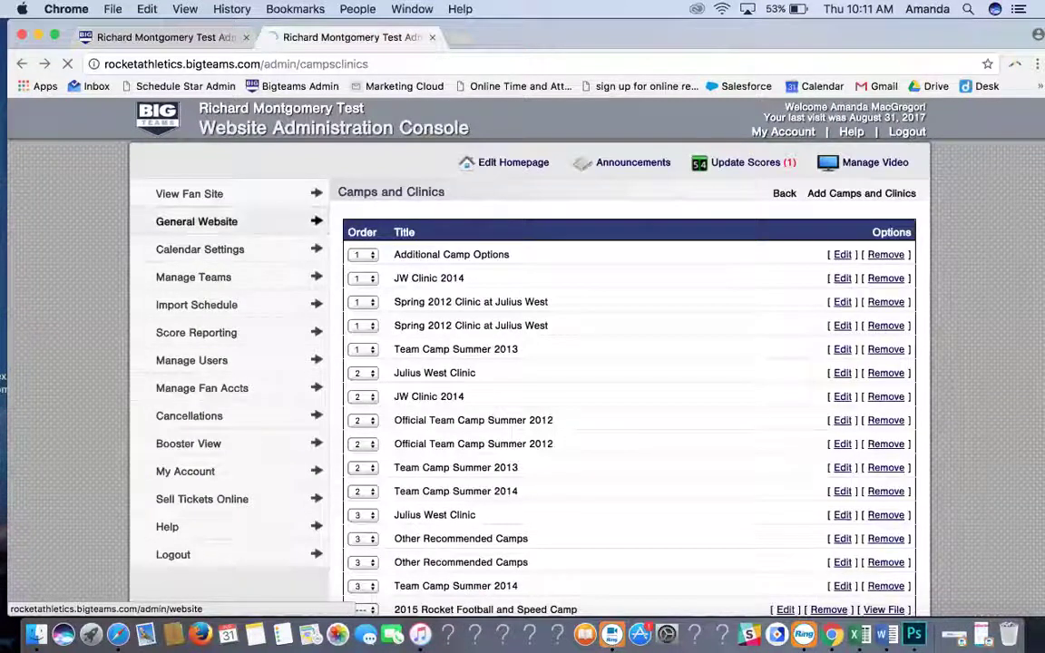
Browse the General Photo Gallery folders, such as Cross Country, then return to the Website menu.
left_click(197, 222)
scroll(544, 362, "down", 1)
scroll(544, 363, "down", 2)
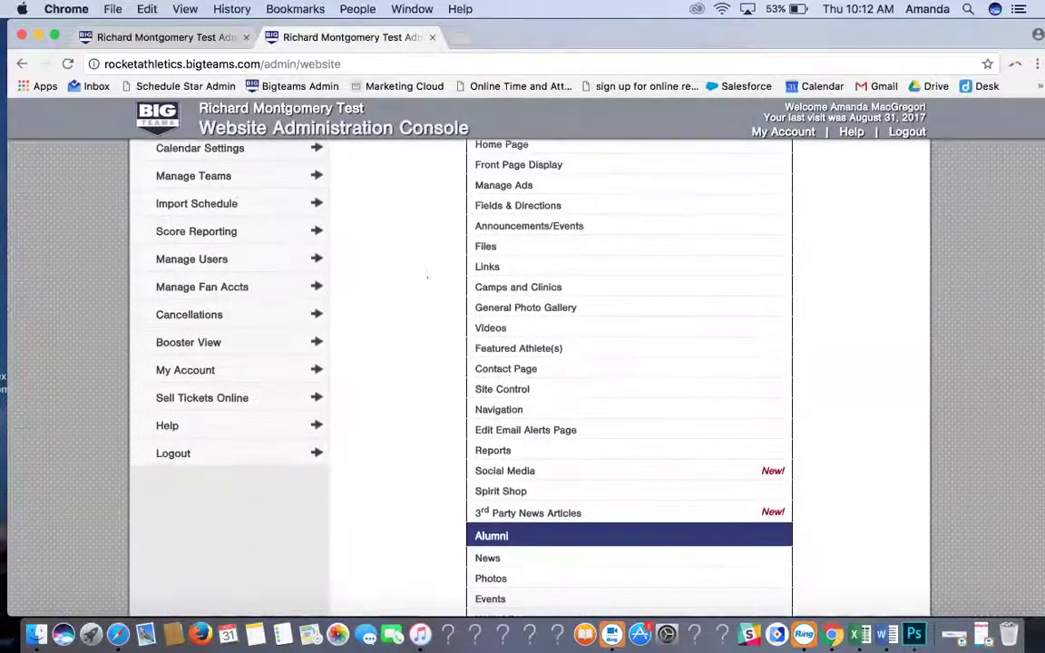
left_click(524, 166)
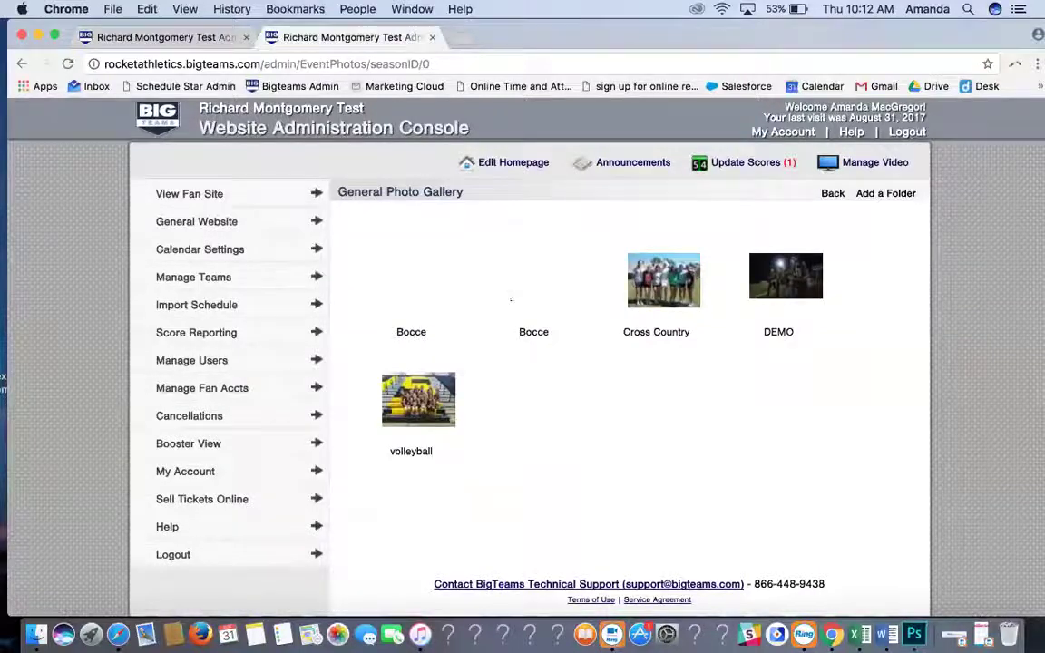
scroll(632, 384, "down", 1)
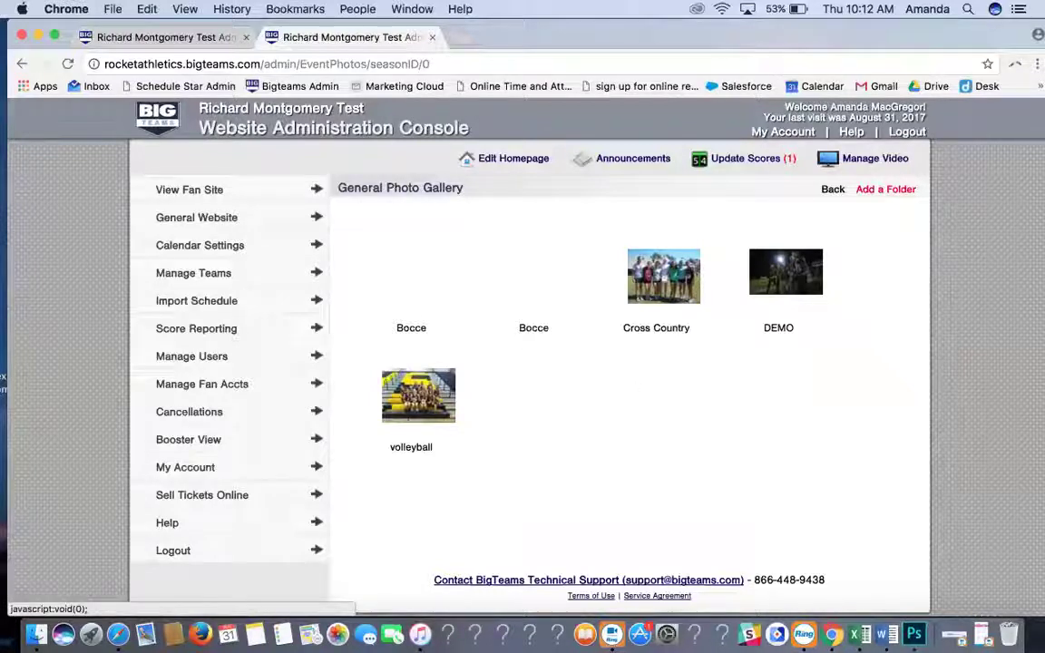
left_click(23, 64)
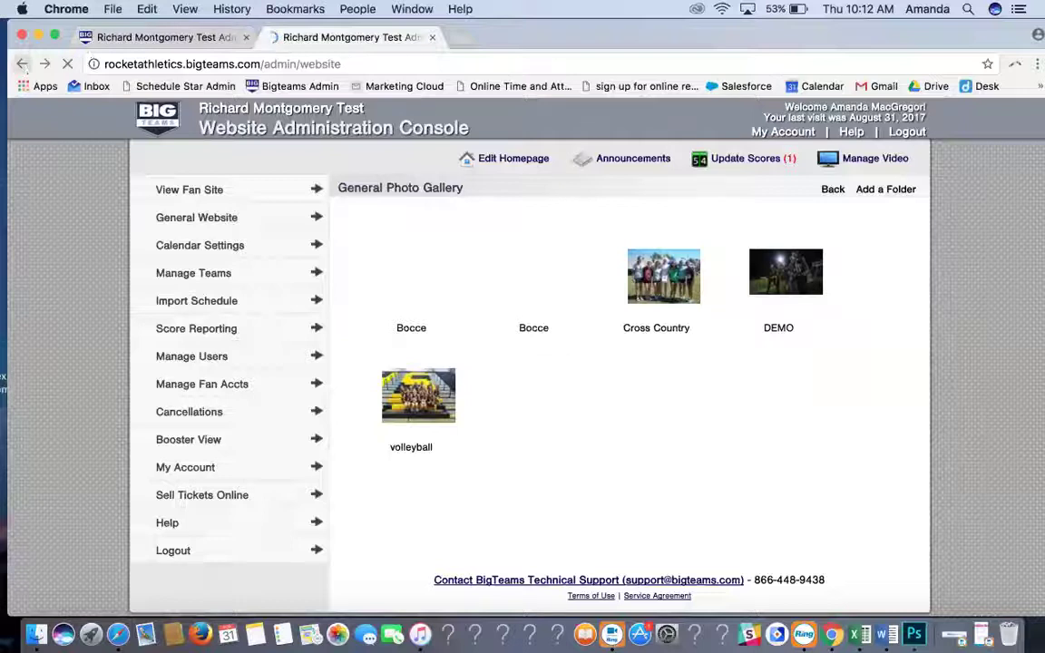
scroll(526, 251, "down", 2)
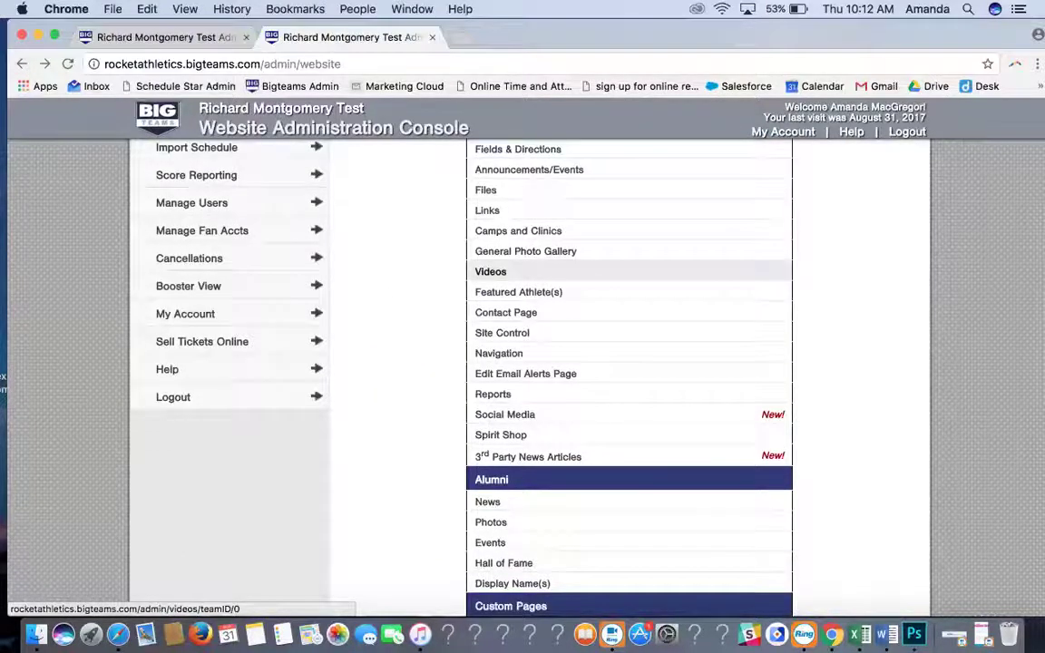
scroll(498, 271, "up", 4)
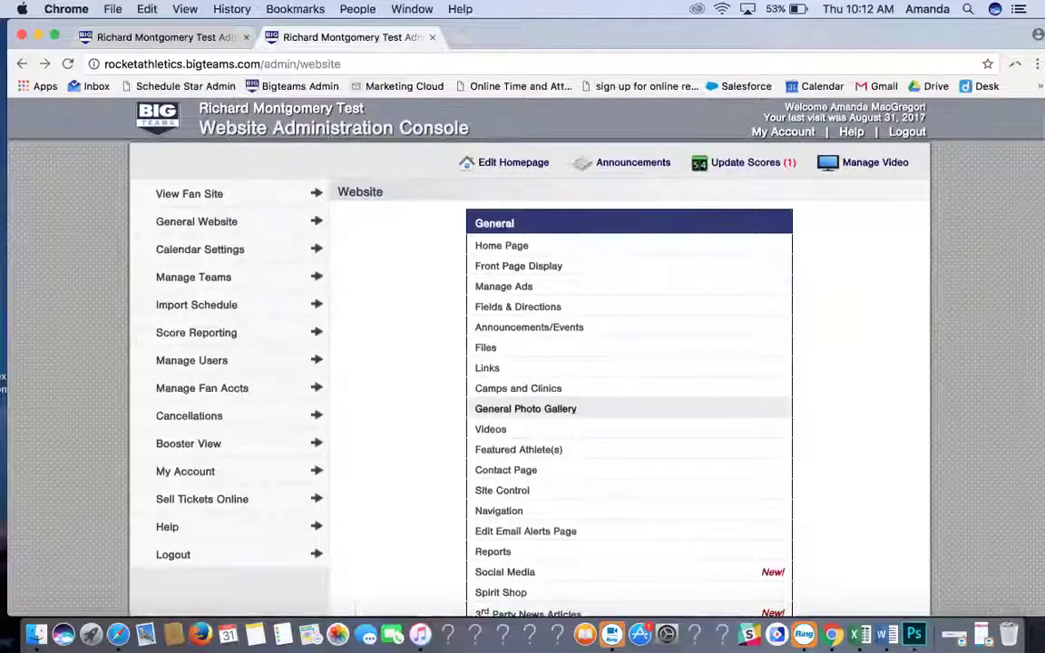
scroll(499, 408, "down", 2)
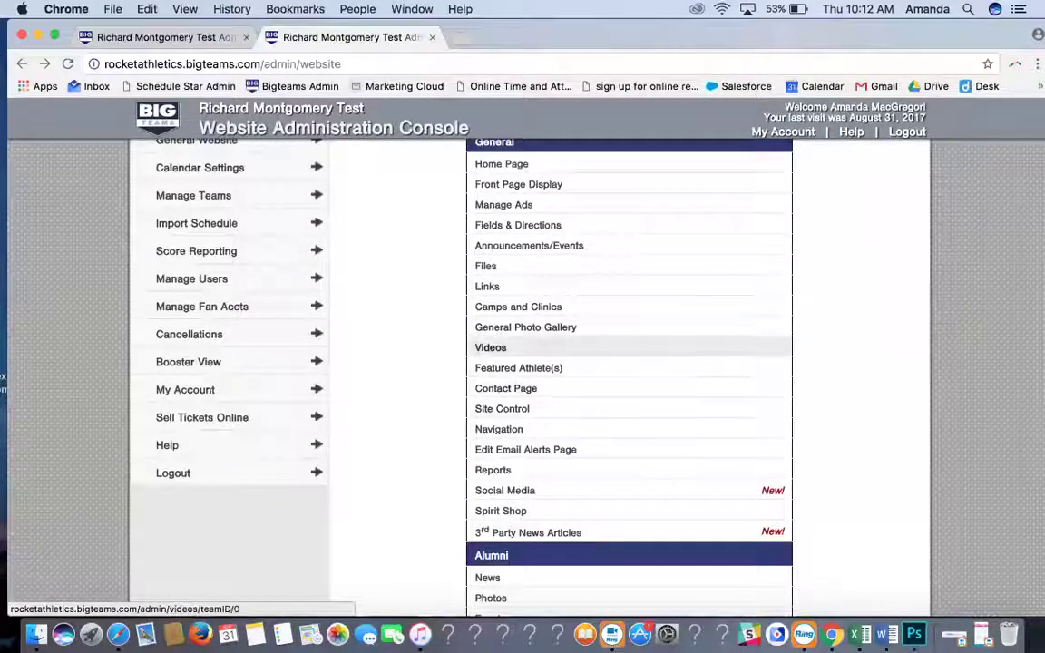
scroll(508, 345, "down", 1)
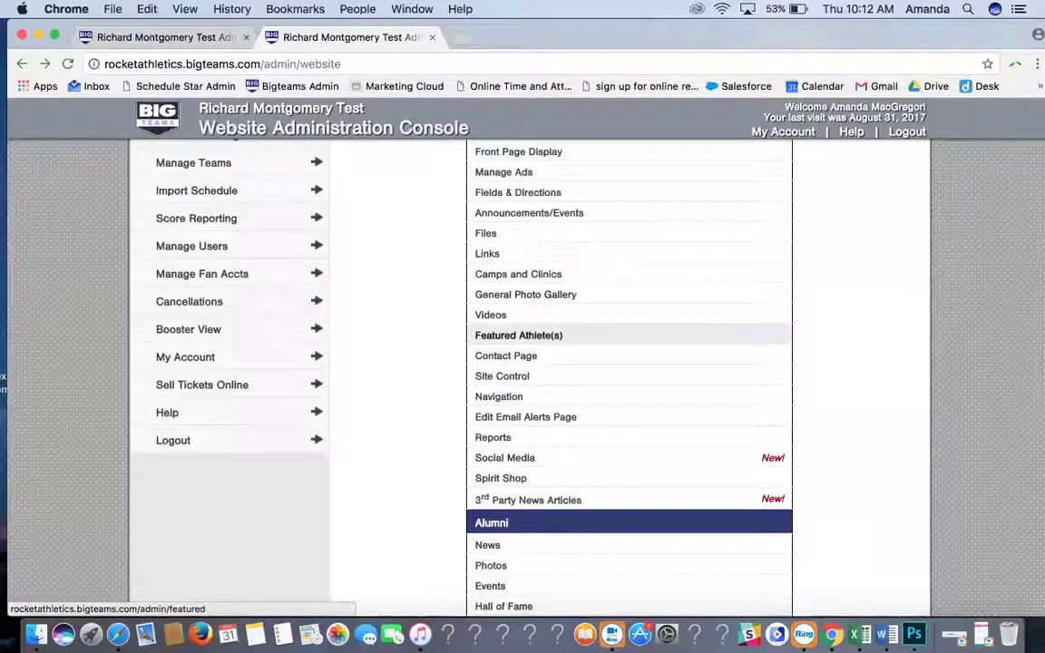
left_click(519, 335)
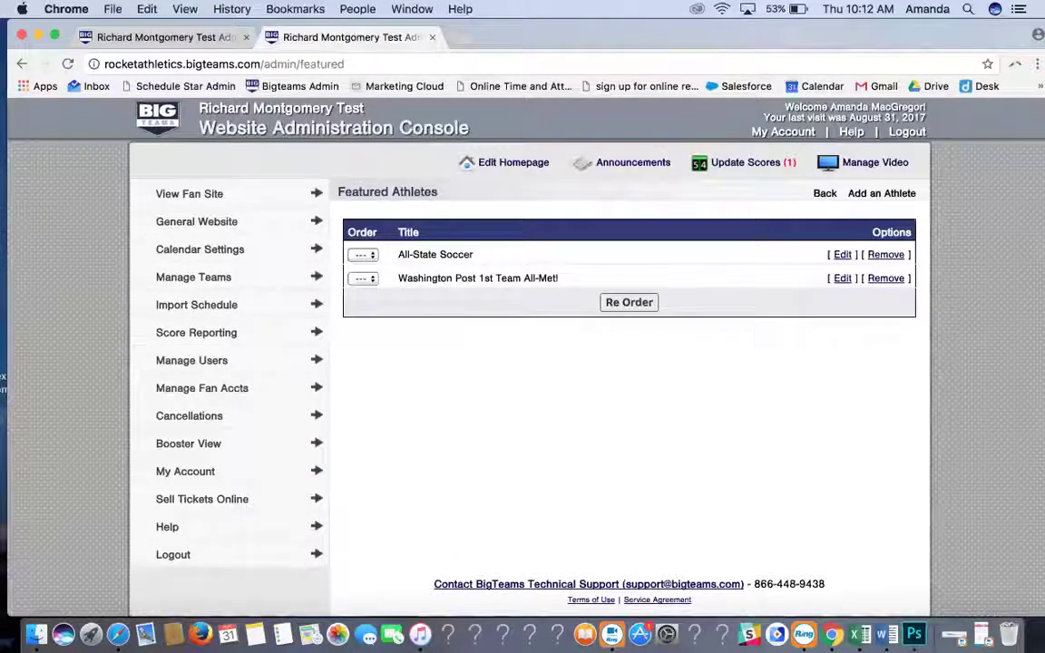
left_click_drag(435, 255, 401, 286)
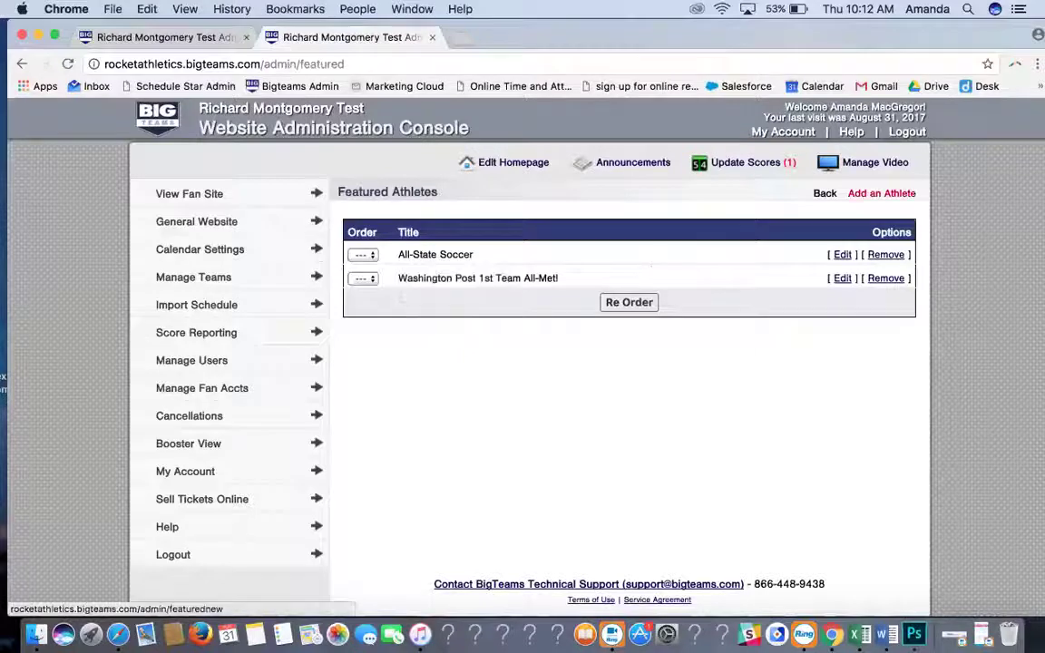
left_click(881, 193)
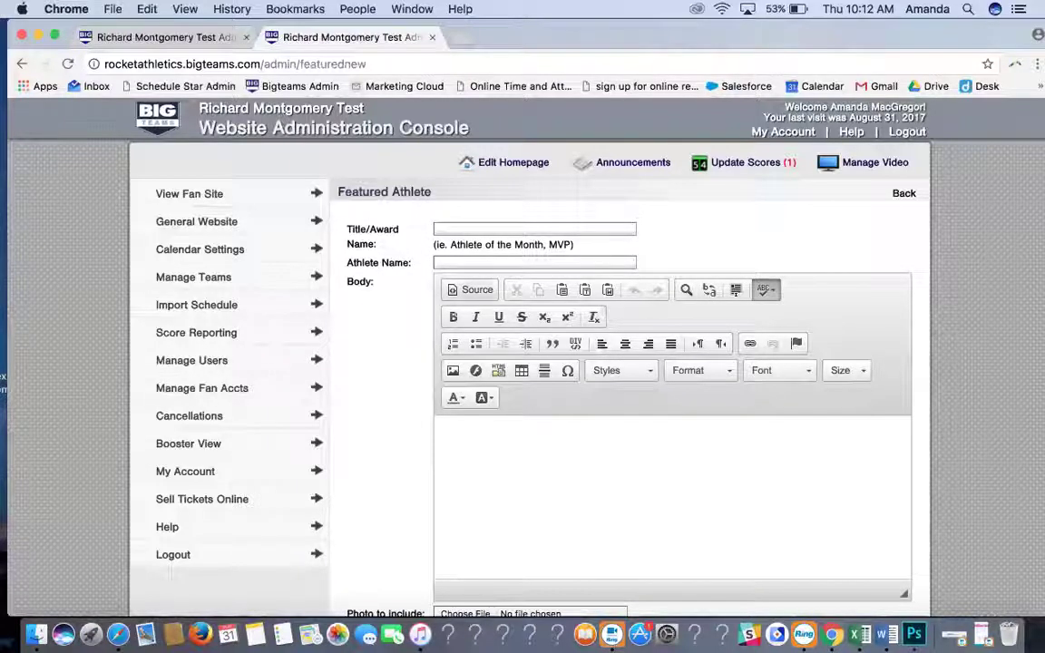
scroll(599, 363, "down", 3)
left_click(22, 64)
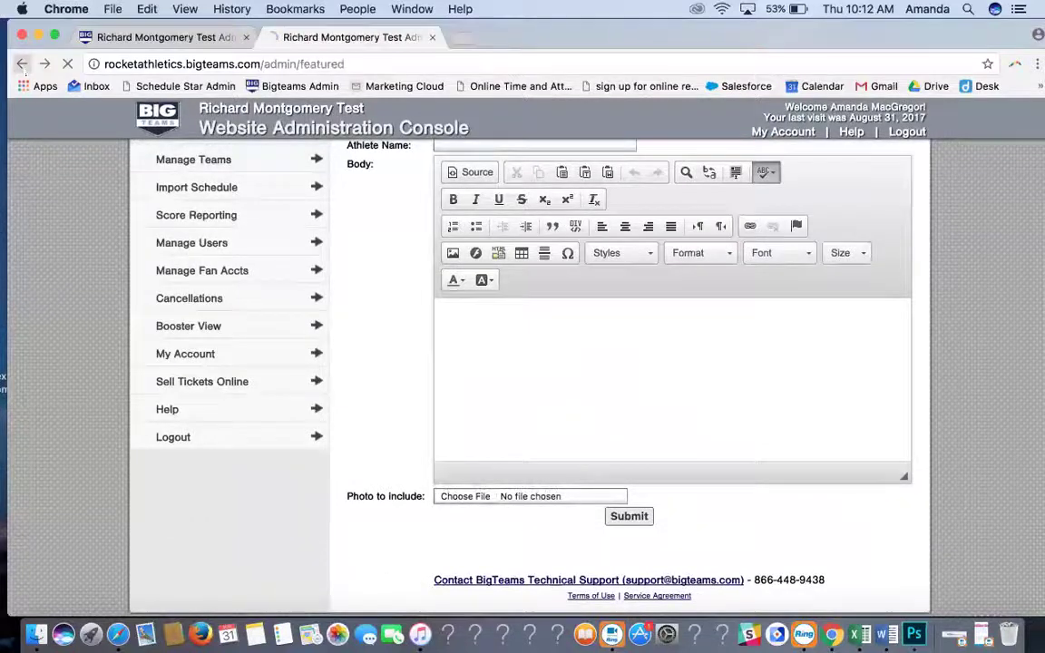
left_click(22, 63)
scroll(516, 318, "down", 2)
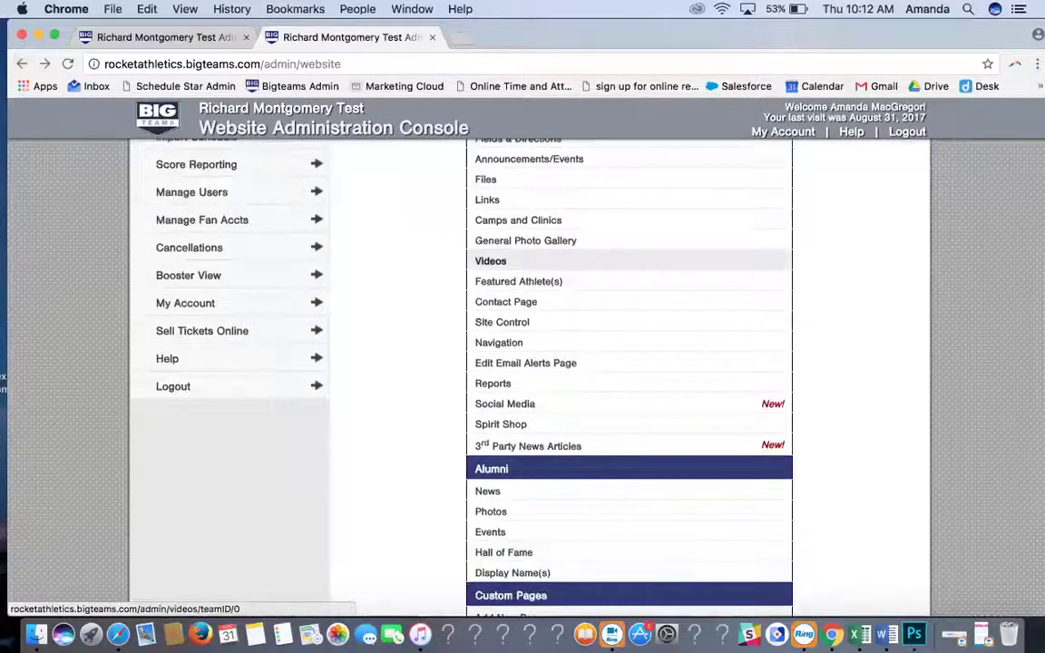
Inspect the Contact Page settings, checking each of the three recipient email fields.
left_click(508, 302)
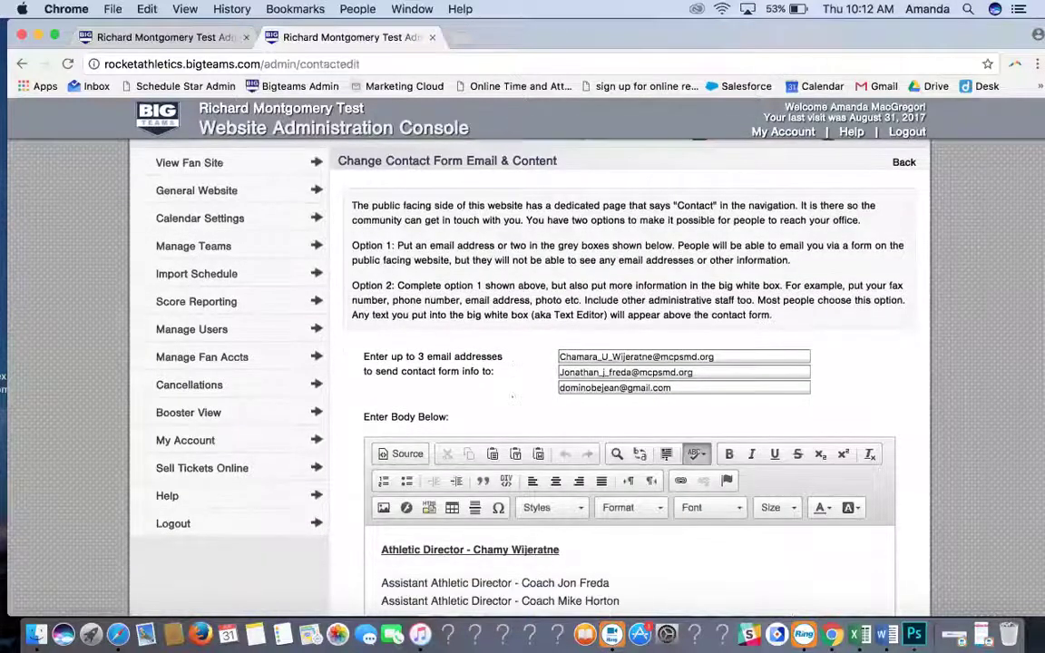
scroll(512, 395, "down", 2)
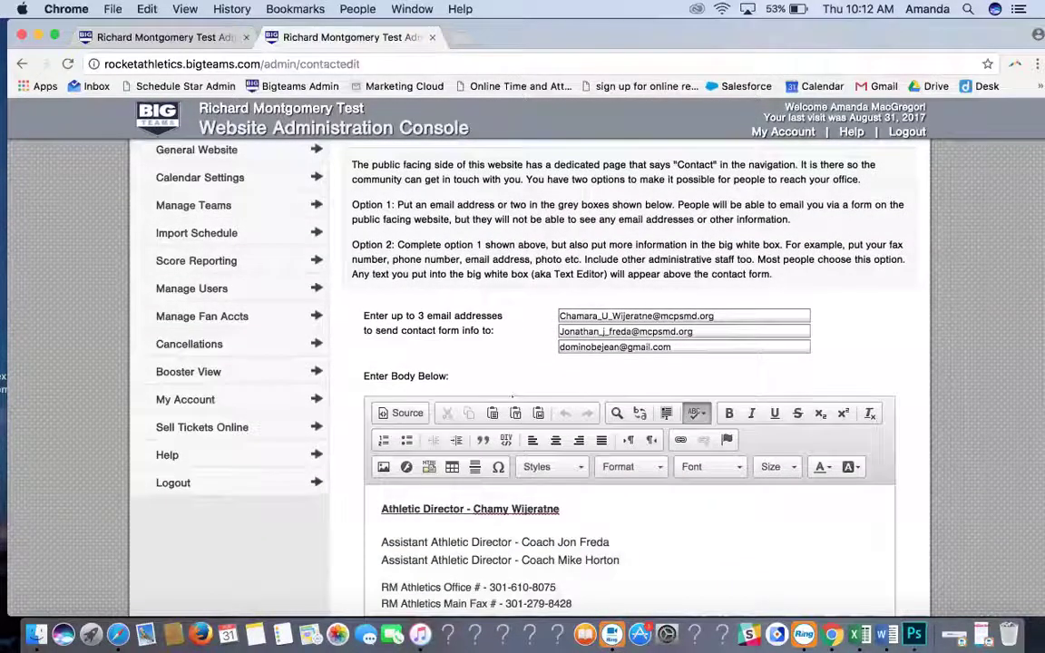
scroll(563, 363, "up", 2)
left_click(603, 337)
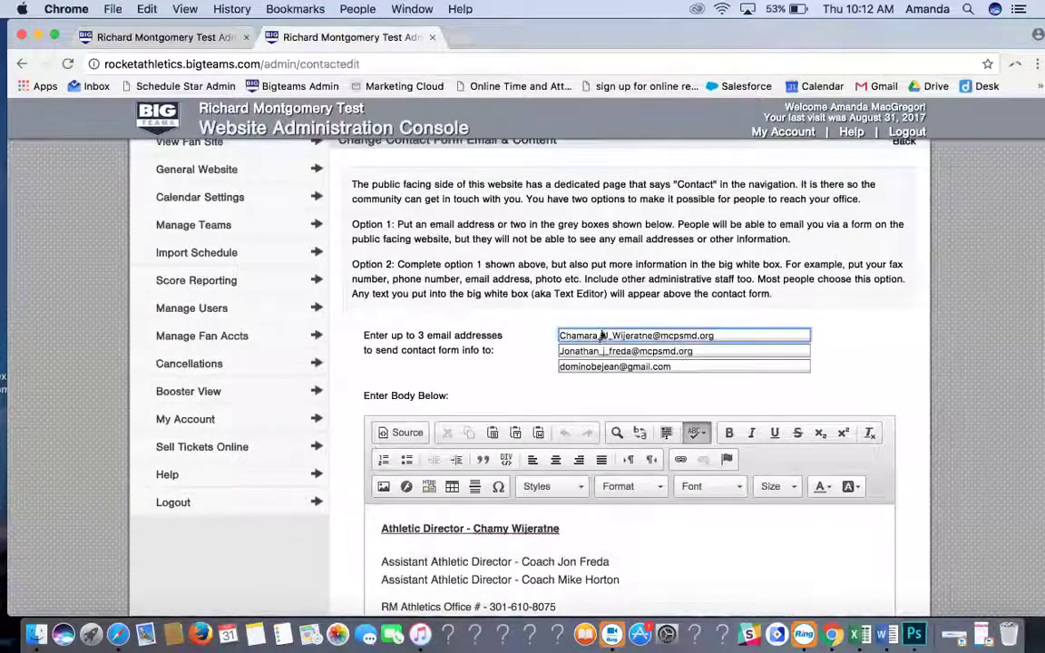
left_click(599, 351)
left_click(599, 367)
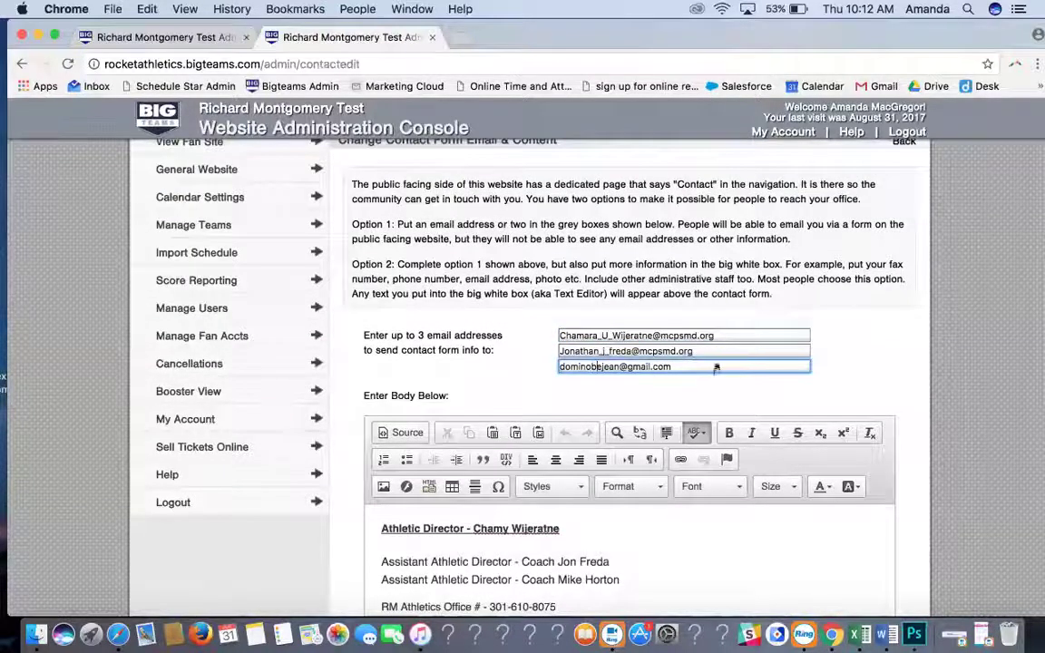
scroll(598, 367, "down", 2)
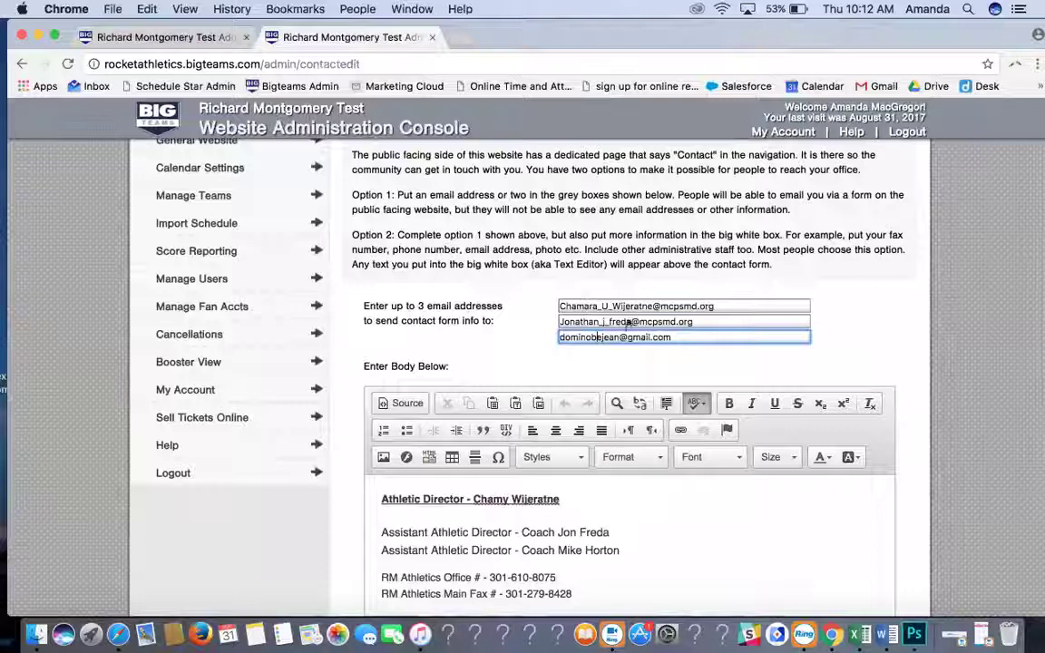
scroll(328, 240, "up", 3)
Check the live fan site's Contact Us form, then return to the admin contact settings.
left_click(245, 193)
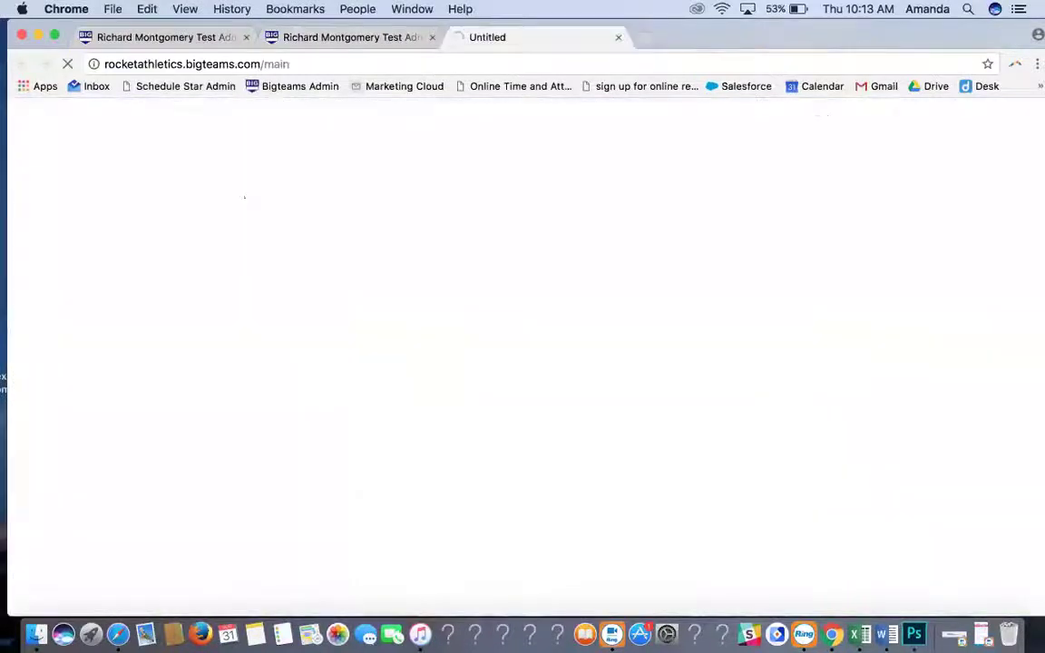
scroll(489, 319, "down", 15)
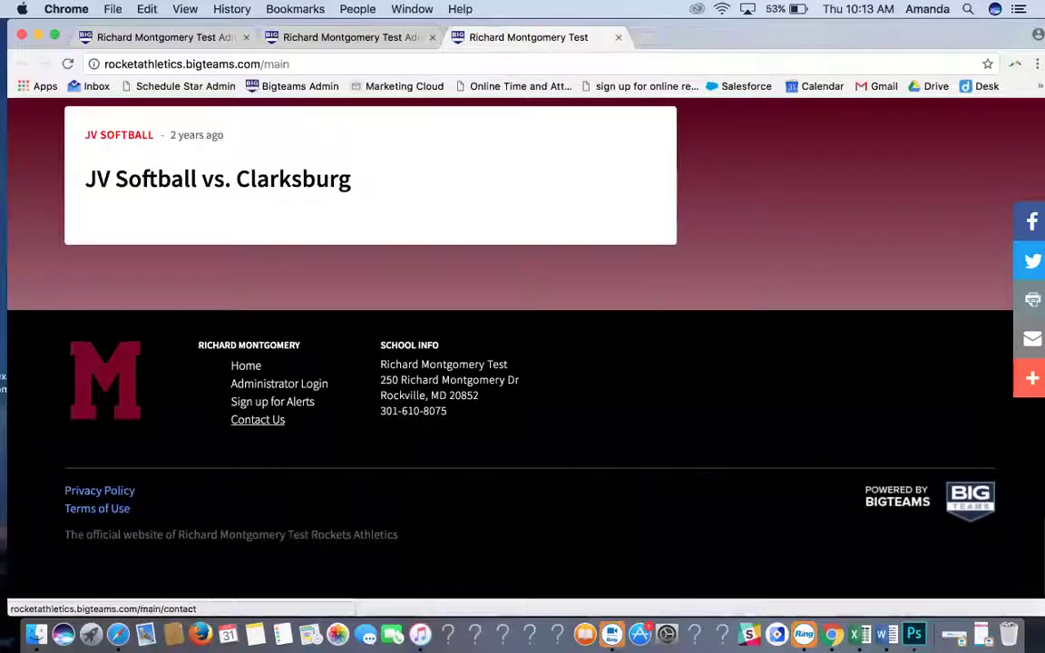
left_click(257, 419)
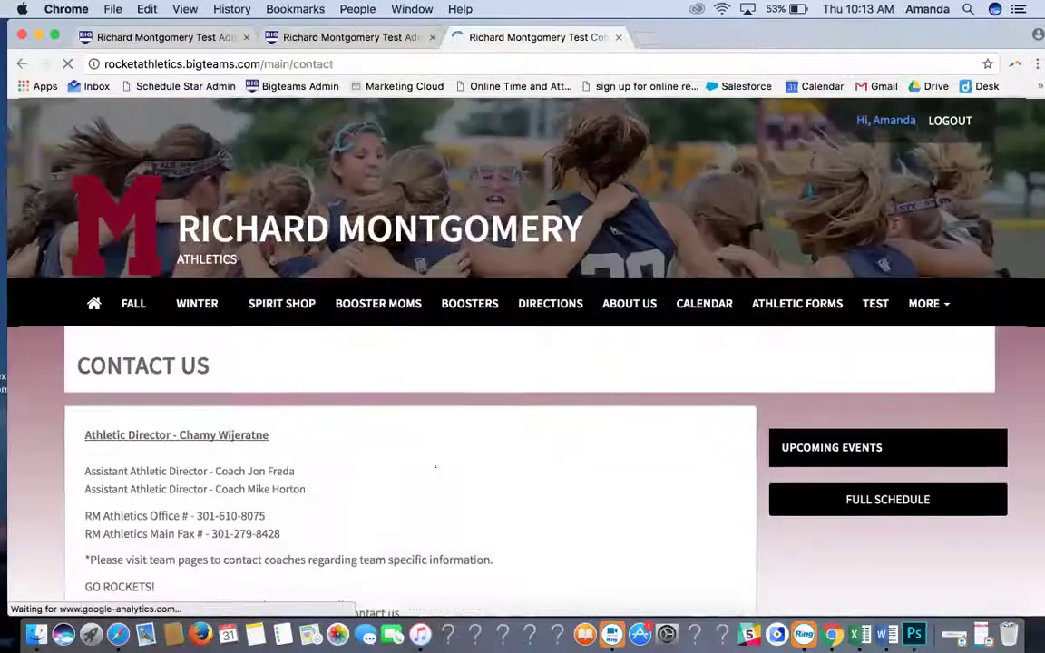
scroll(436, 468, "down", 5)
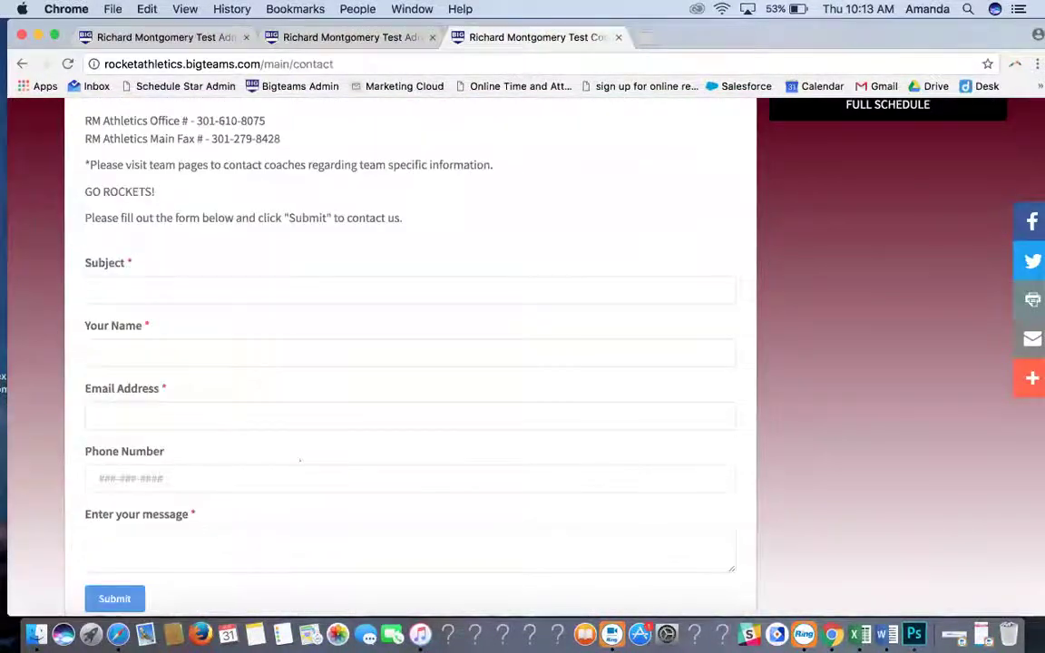
left_click(232, 544)
scroll(285, 323, "up", 3)
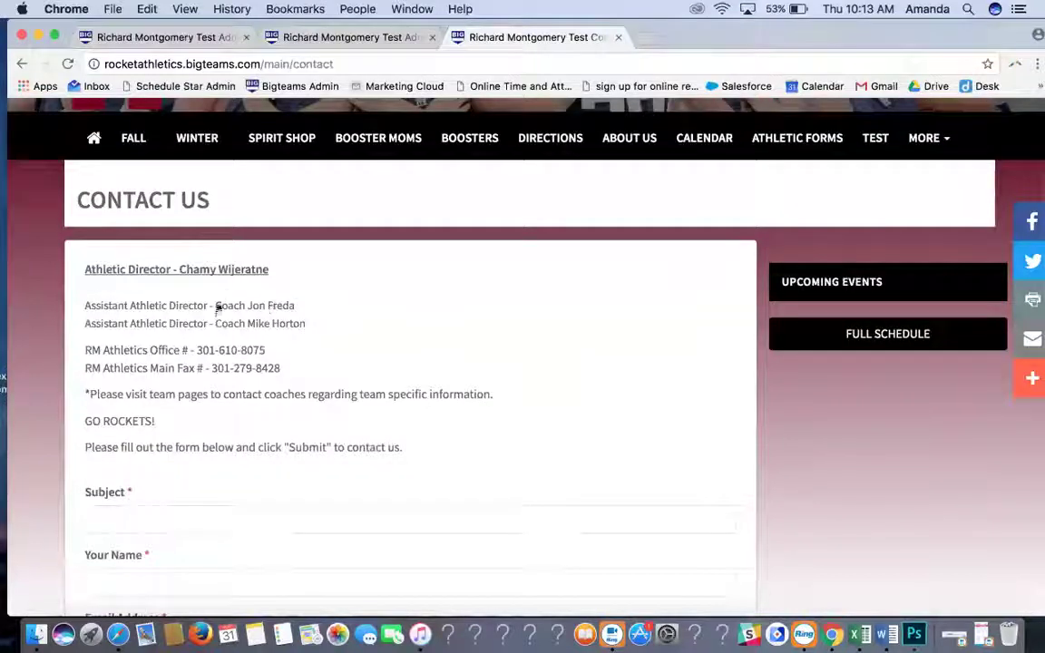
left_click(22, 64)
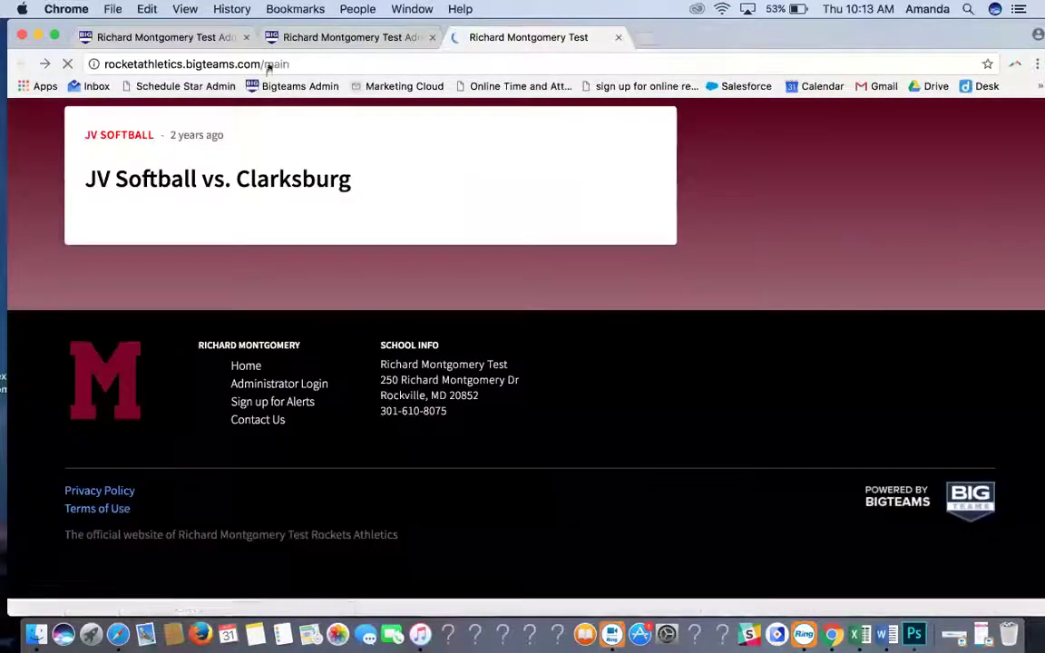
left_click(300, 38)
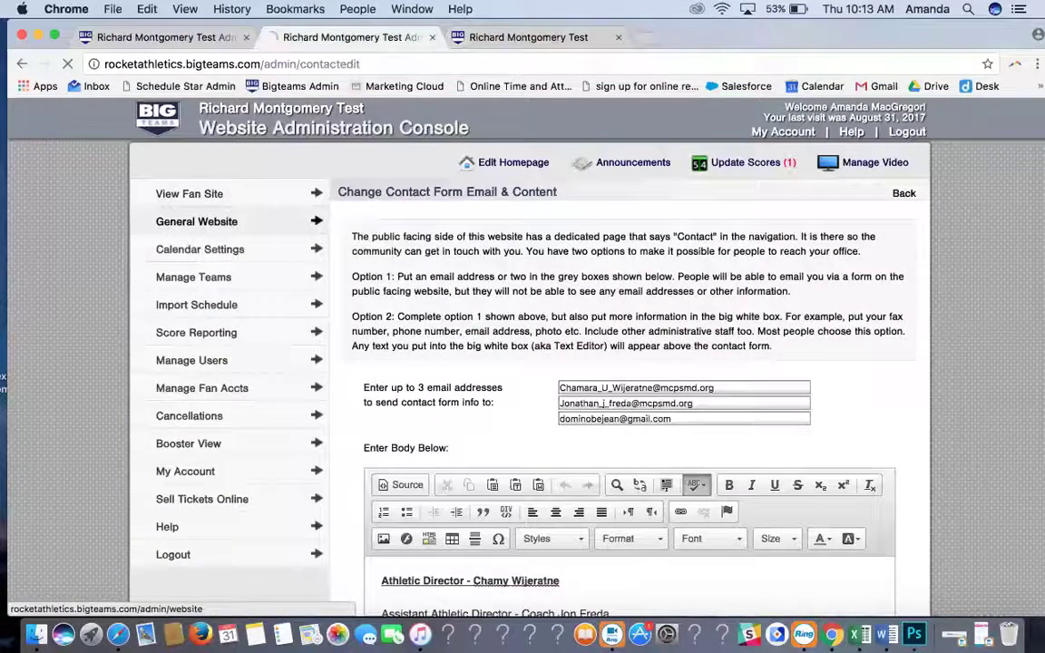
Go to the Site Control settings under General Website.
left_click(196, 222)
scroll(490, 294, "down", 3)
scroll(508, 286, "down", 2)
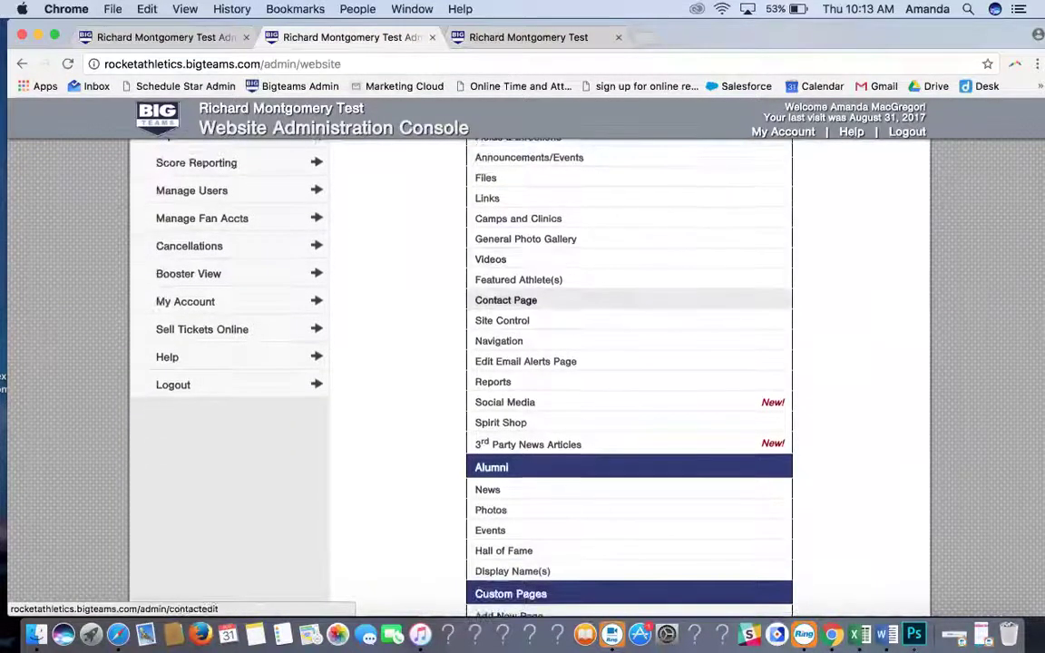
left_click(501, 279)
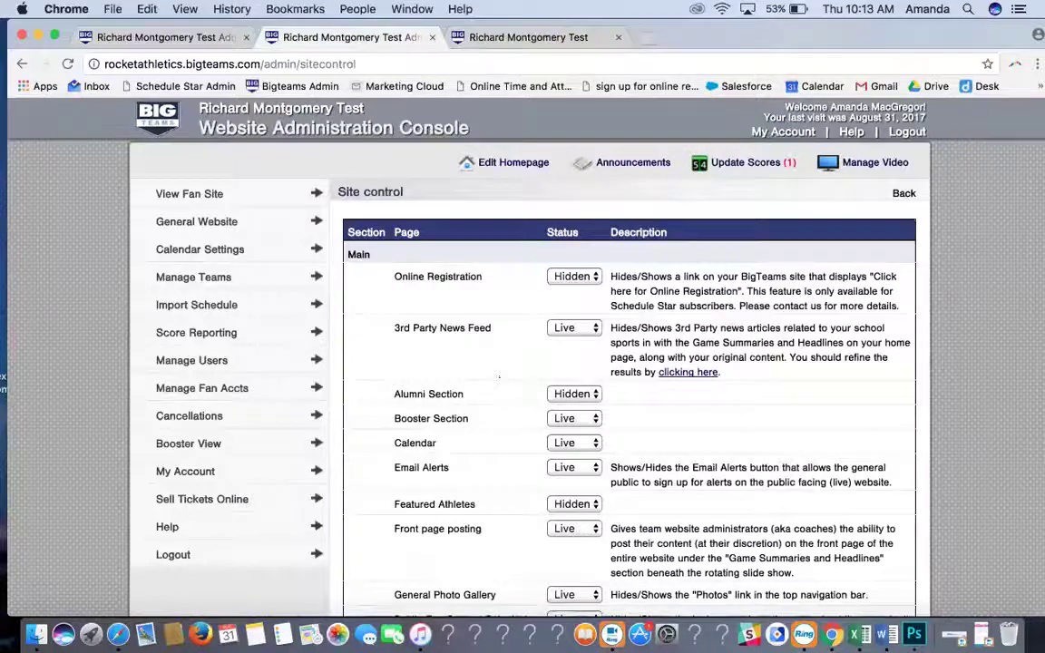
scroll(446, 549, "down", 2)
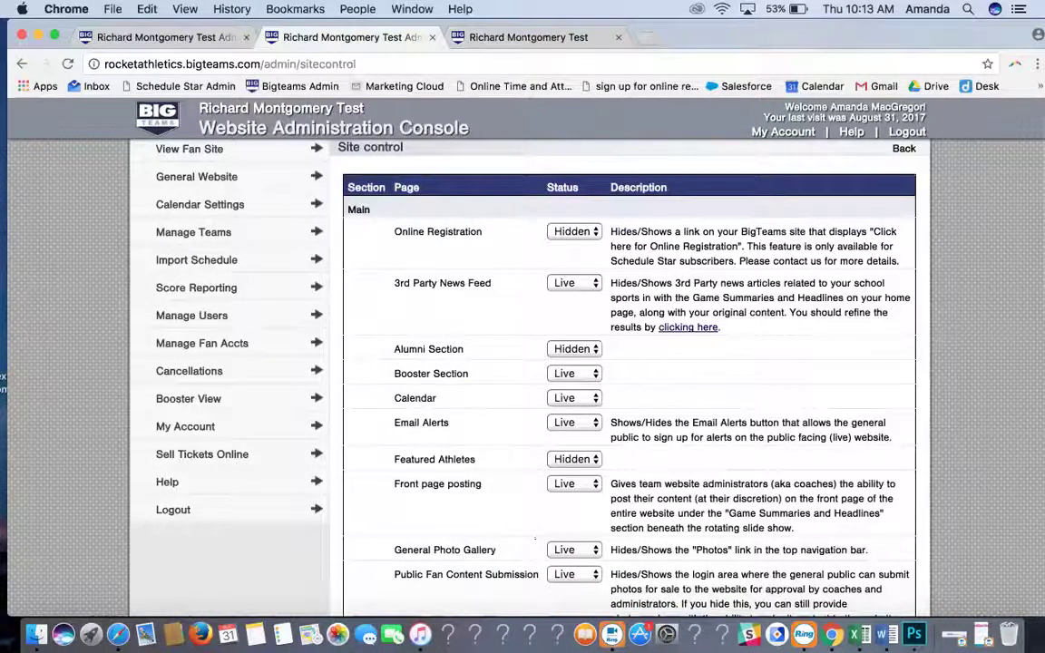
scroll(535, 538, "down", 3)
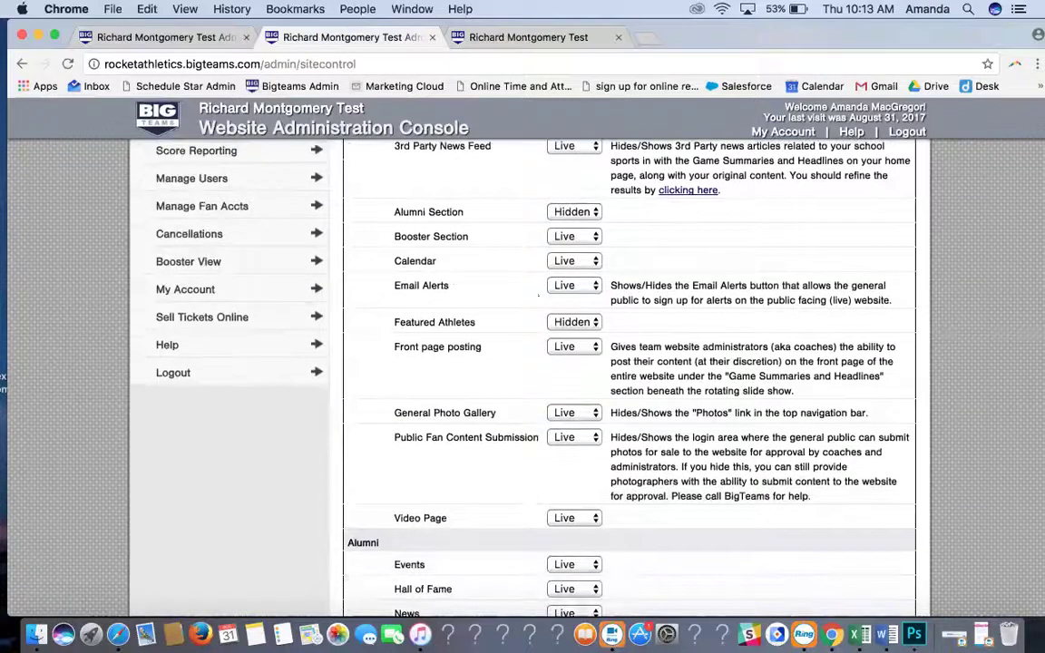
scroll(510, 446, "down", 1)
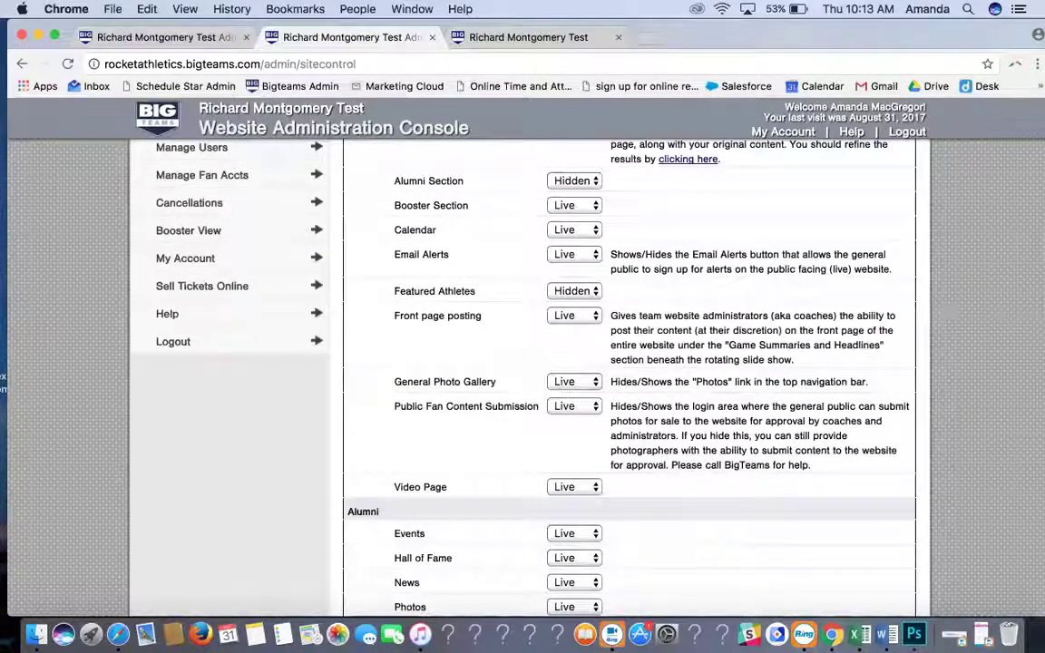
Set General Photo Gallery's status to Hidden and return to the general website pages.
left_click(575, 382)
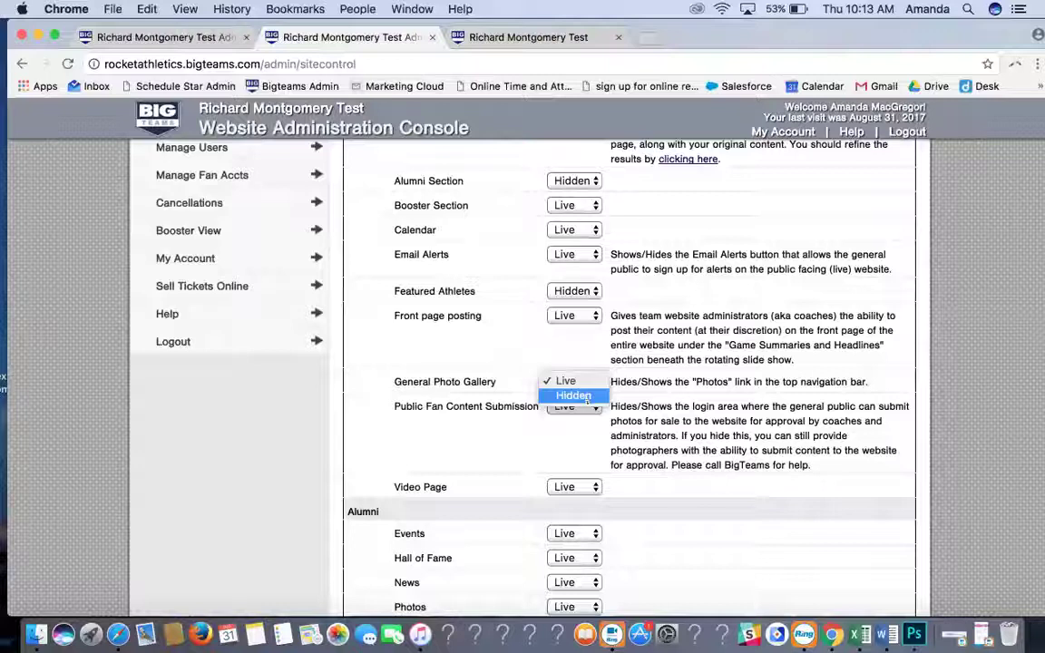
left_click(587, 397)
scroll(429, 371, "down", 5)
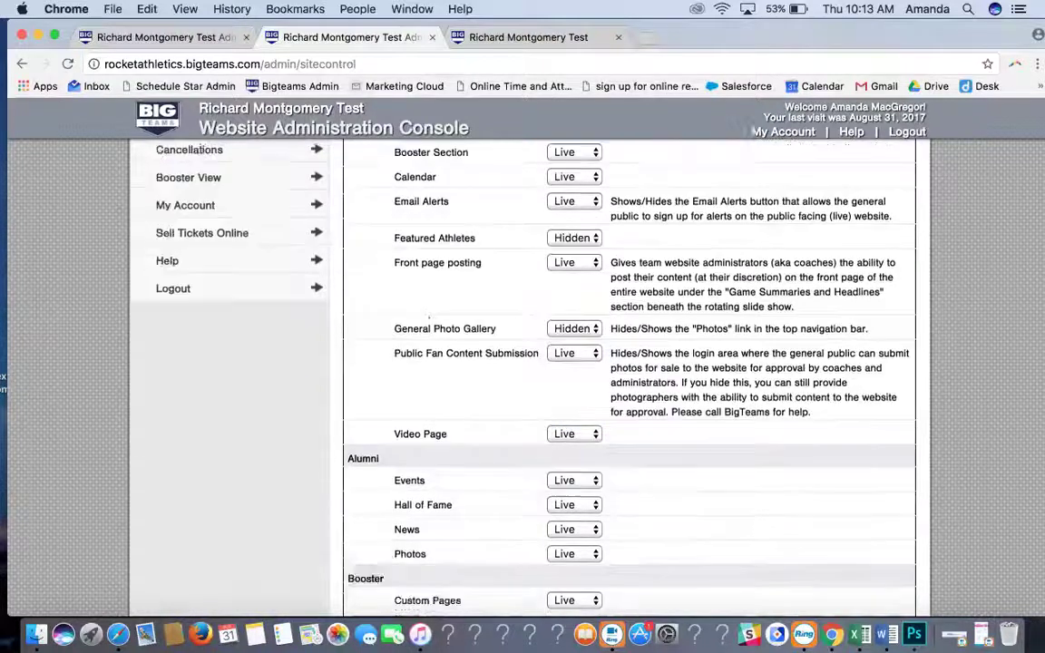
scroll(429, 371, "down", 5)
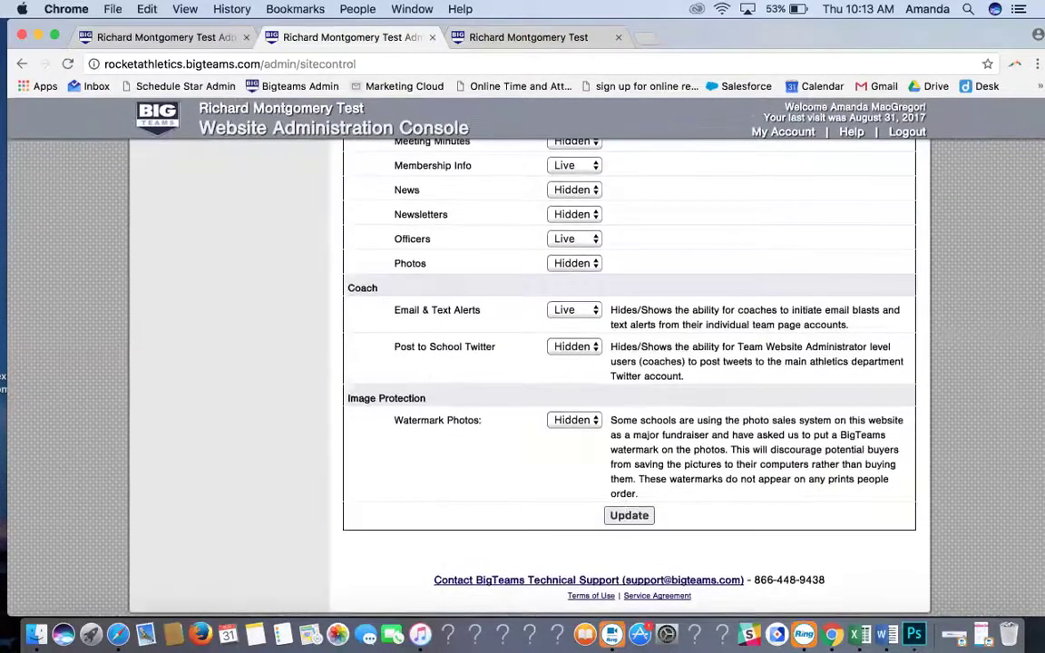
scroll(384, 434, "up", 10)
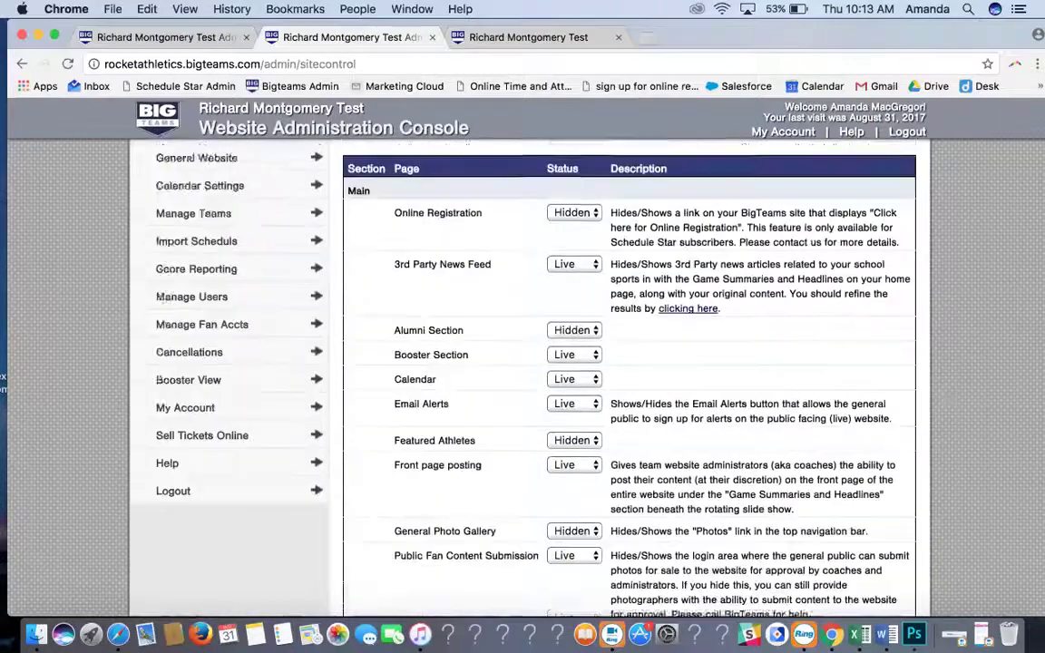
left_click(196, 221)
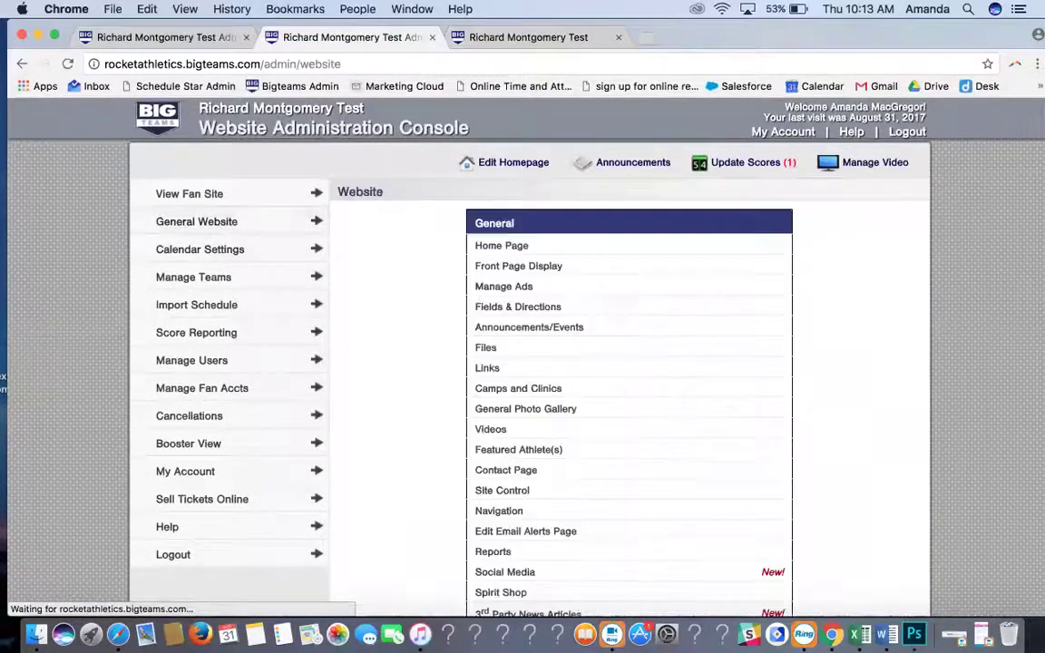
Open the Navigation sort-and-edit page, then view the live fan site in a new tab.
scroll(506, 399, "down", 2)
scroll(508, 408, "down", 1)
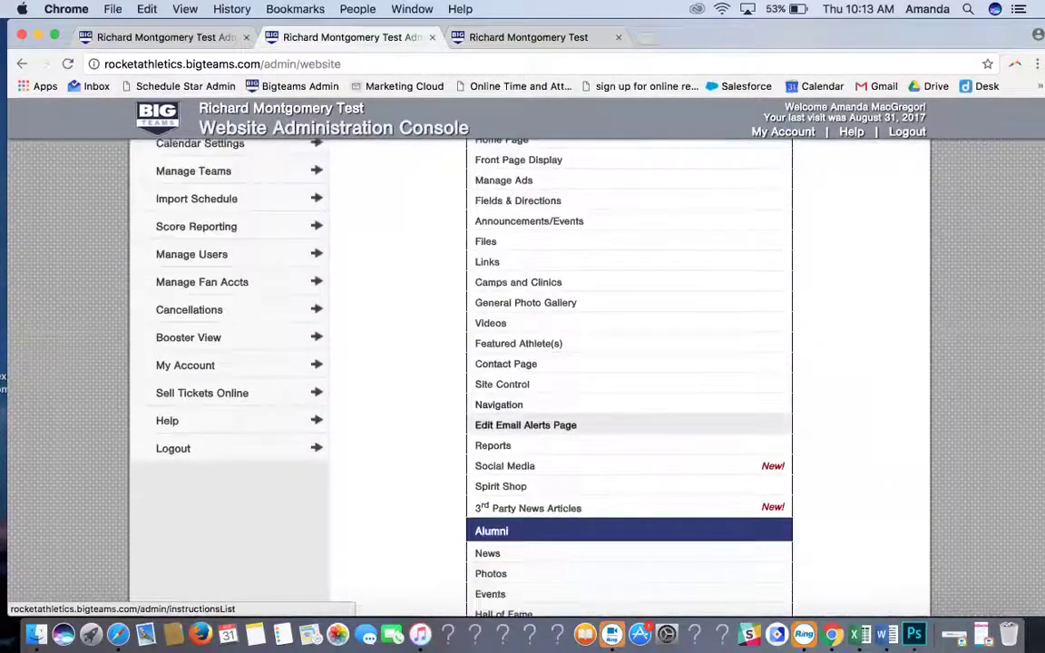
left_click(499, 405)
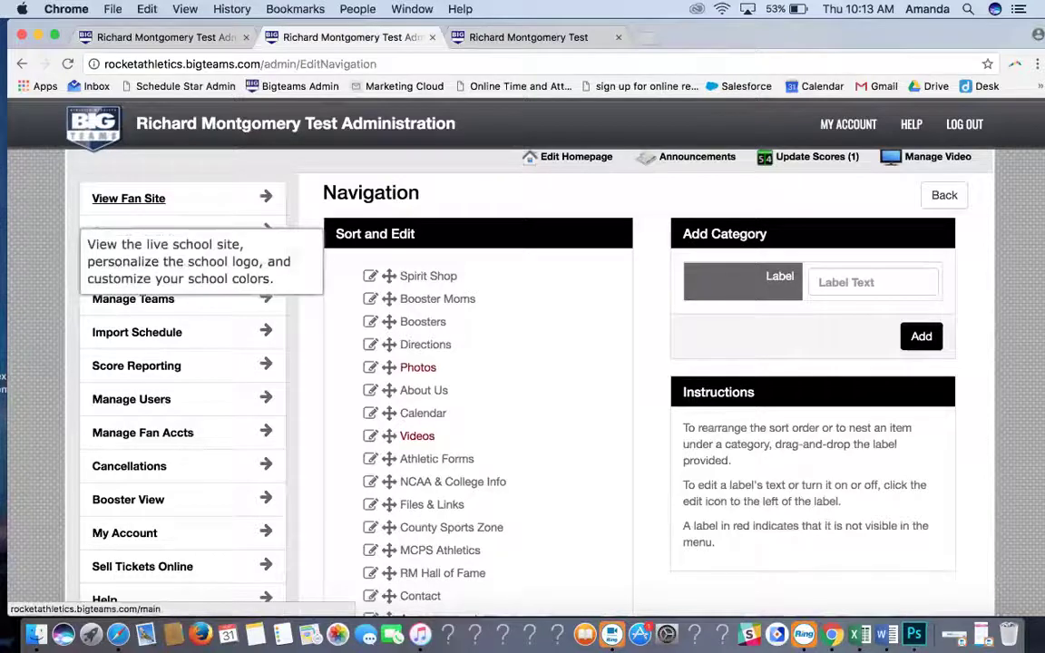
left_click(159, 207)
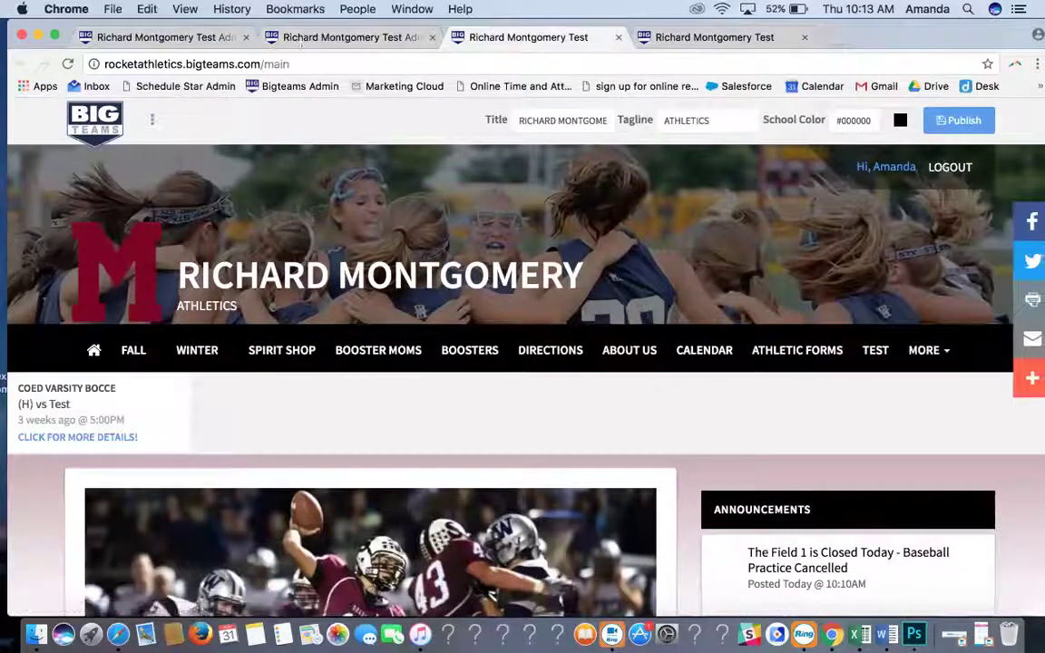
Move NCAA & College Info below Booster Moms, publish the order, and verify it on the fan site.
left_click(302, 38)
scroll(459, 301, "down", 1)
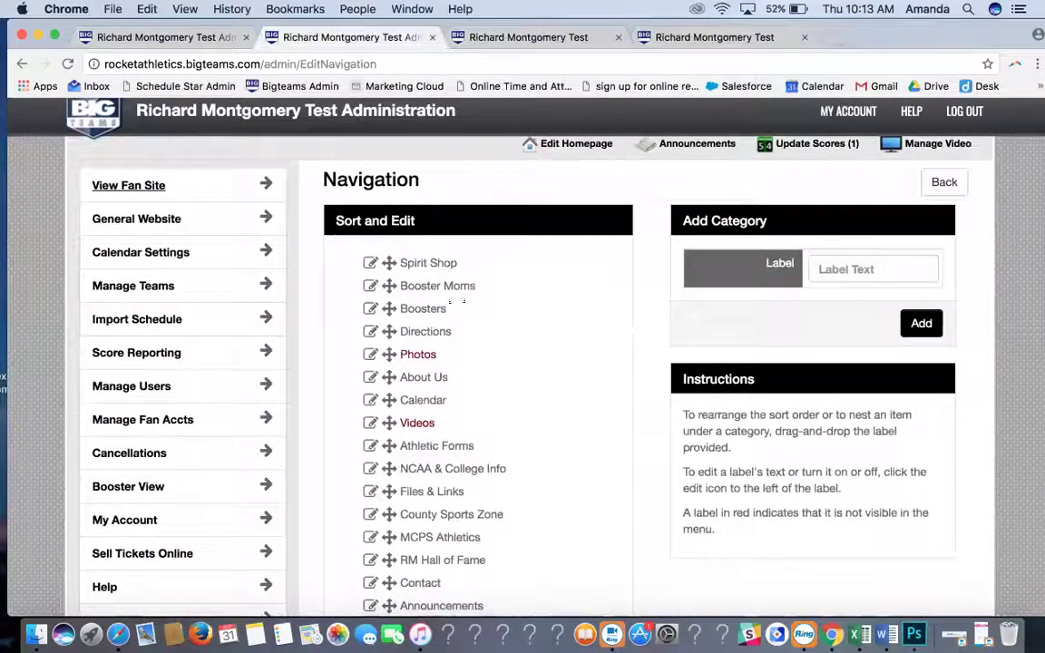
scroll(399, 424, "down", 3)
scroll(472, 345, "down", 1)
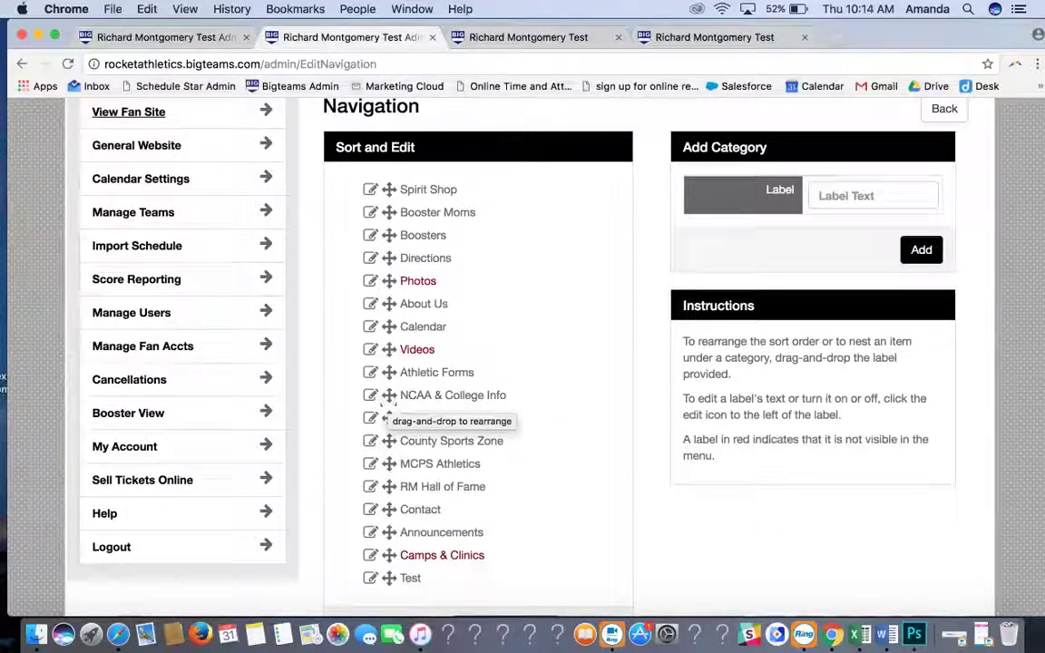
left_click_drag(391, 403, 388, 236)
scroll(388, 251, "down", 3)
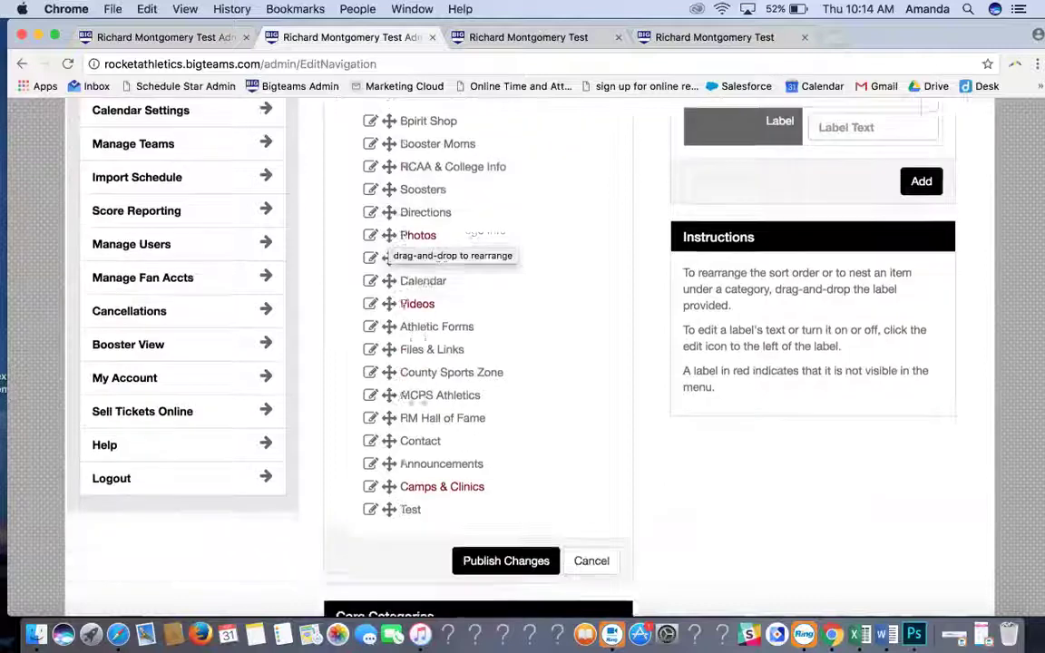
left_click(512, 534)
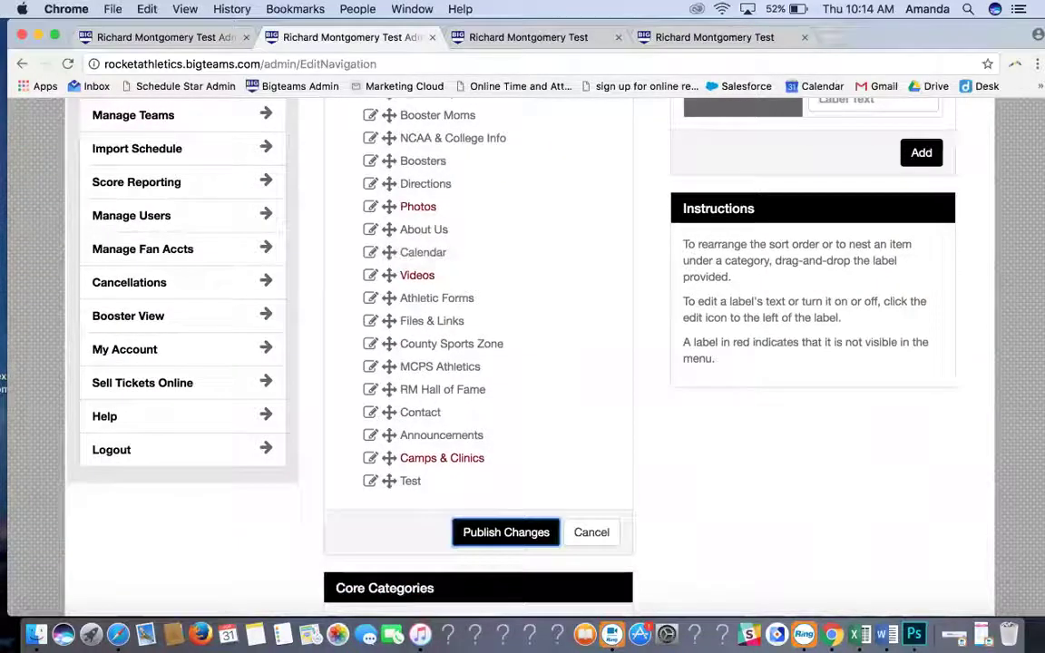
scroll(227, 332, "up", 4)
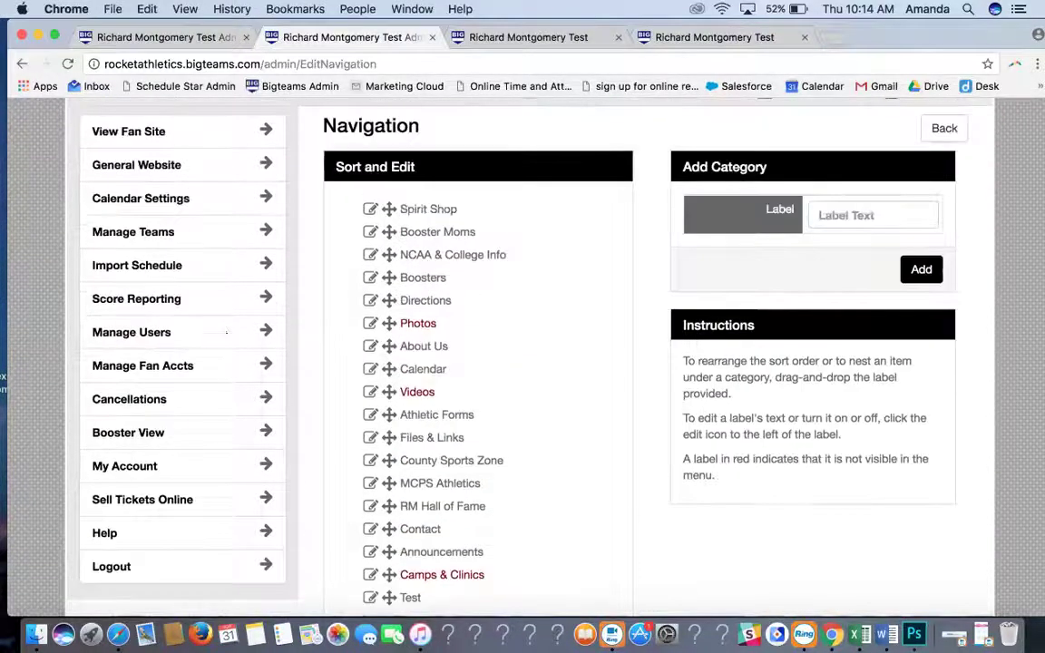
left_click(145, 200)
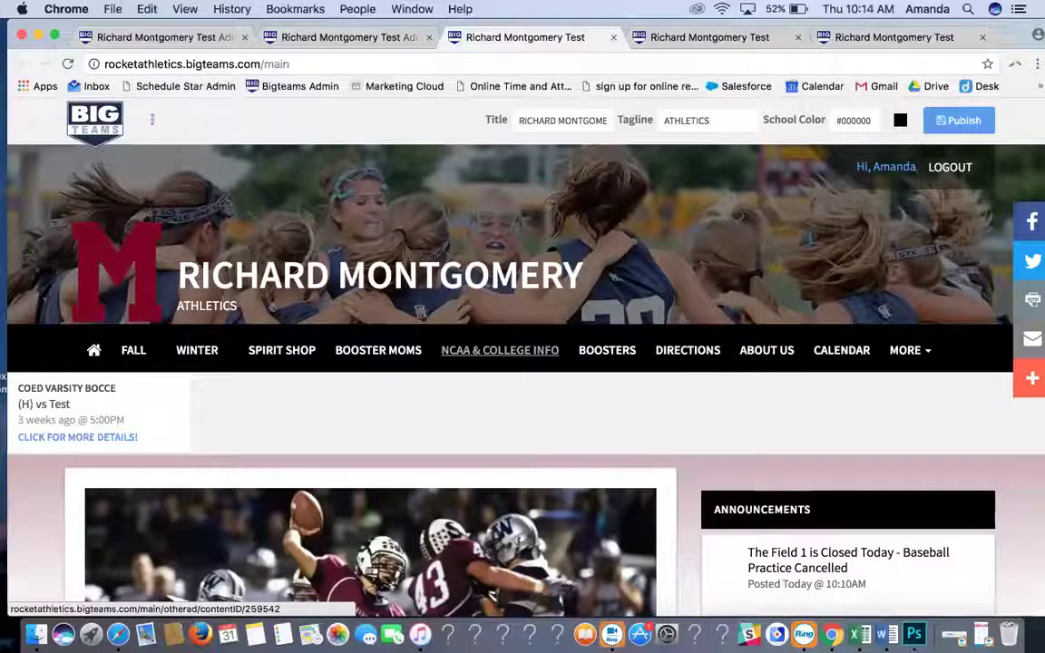
Set the About Us navigation item to Hidden and publish it.
left_click(311, 40)
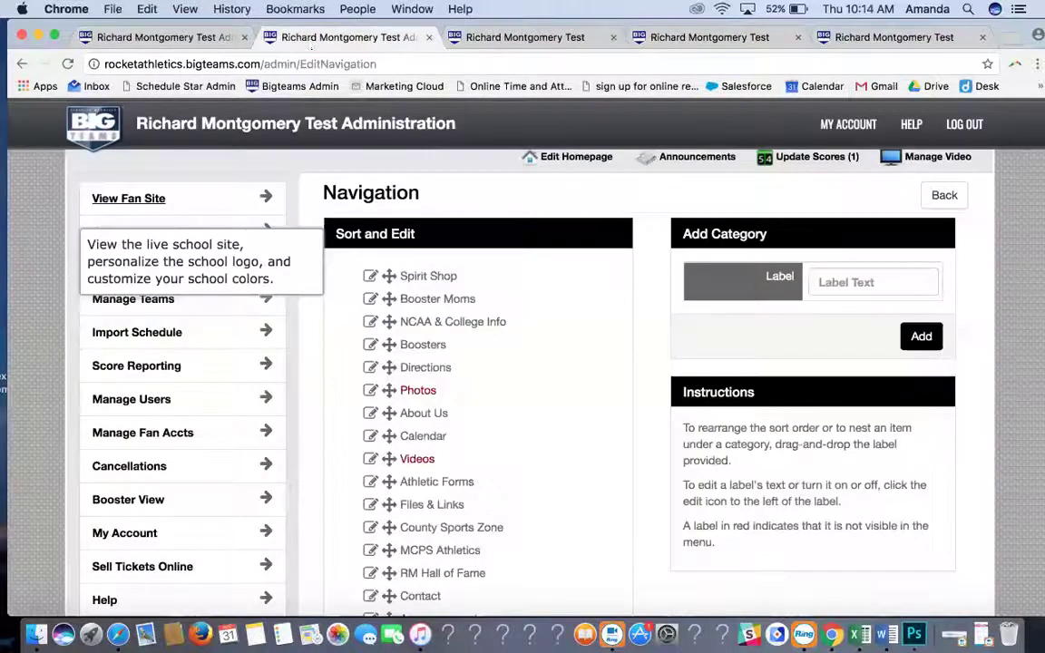
scroll(472, 354, "down", 3)
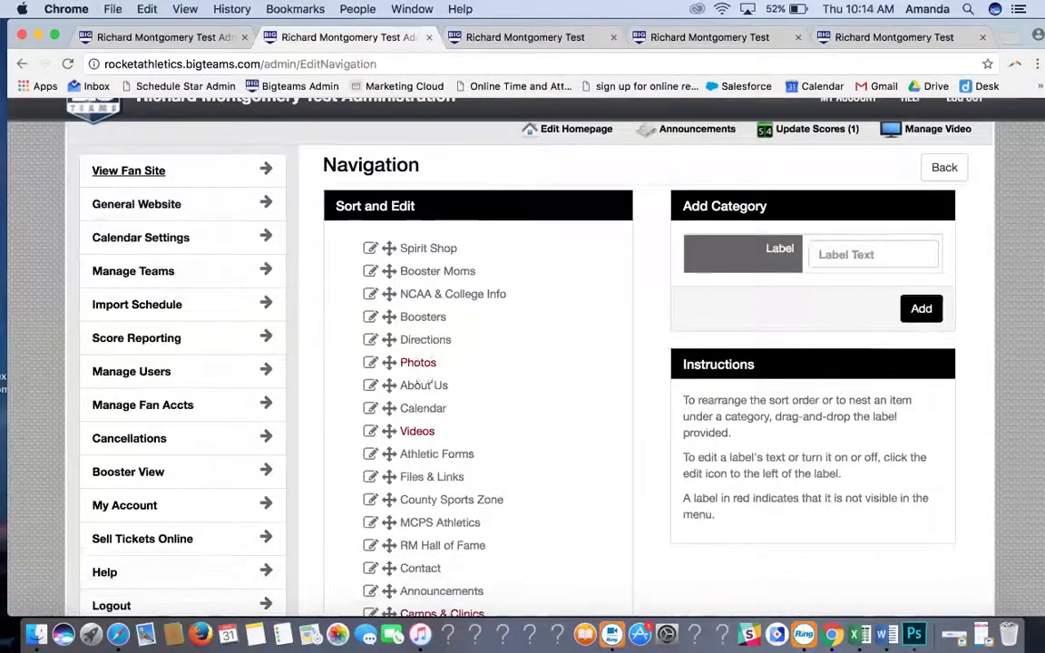
scroll(472, 354, "down", 2)
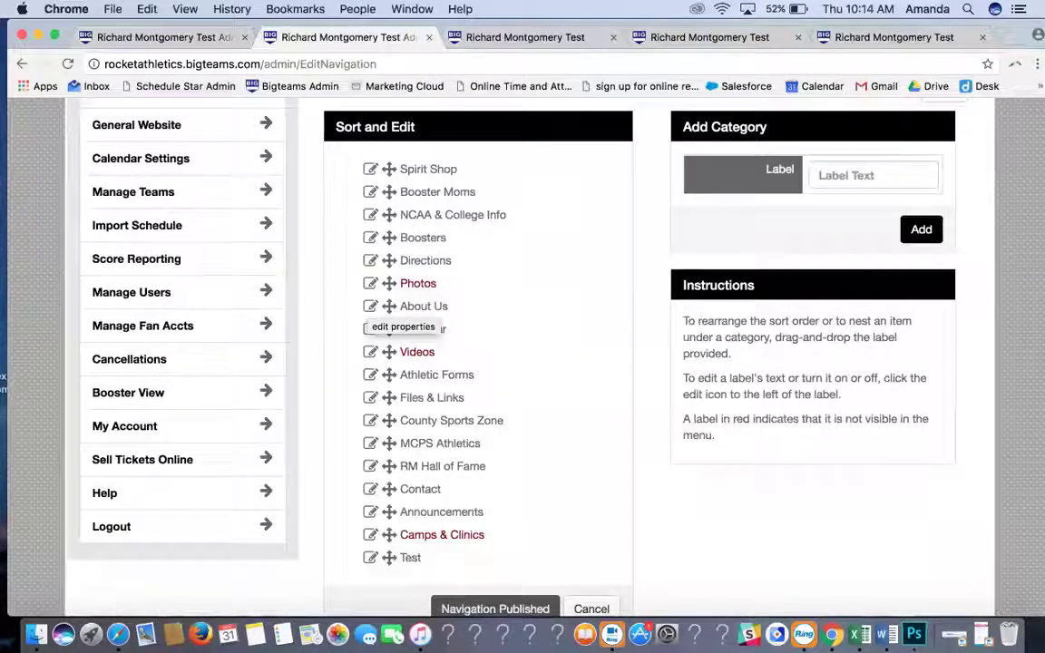
left_click(370, 306)
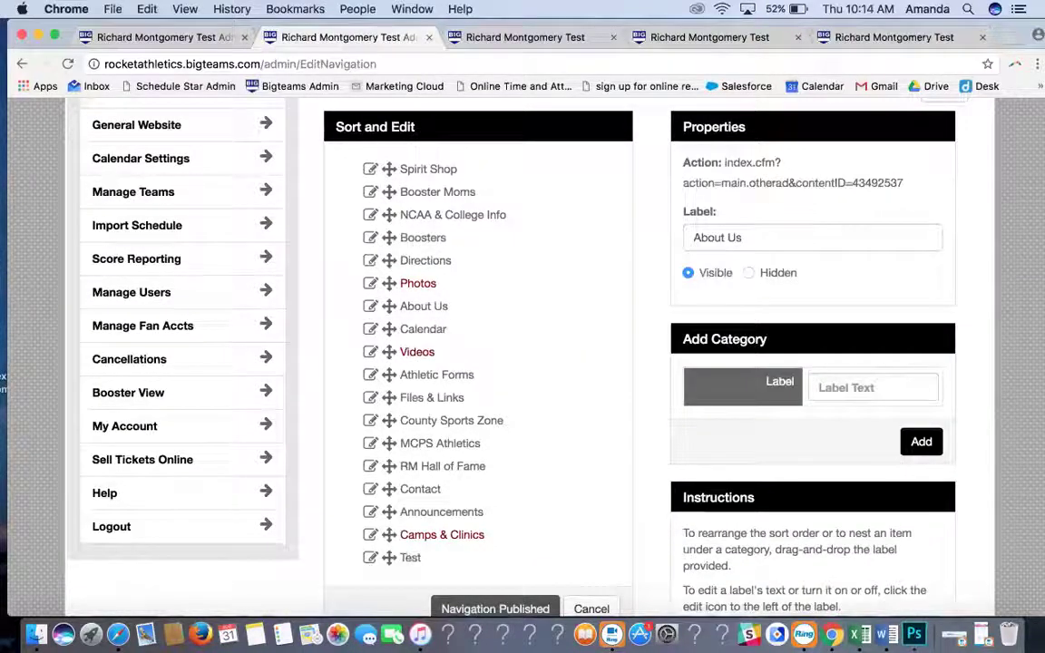
left_click(748, 272)
scroll(478, 354, "down", 3)
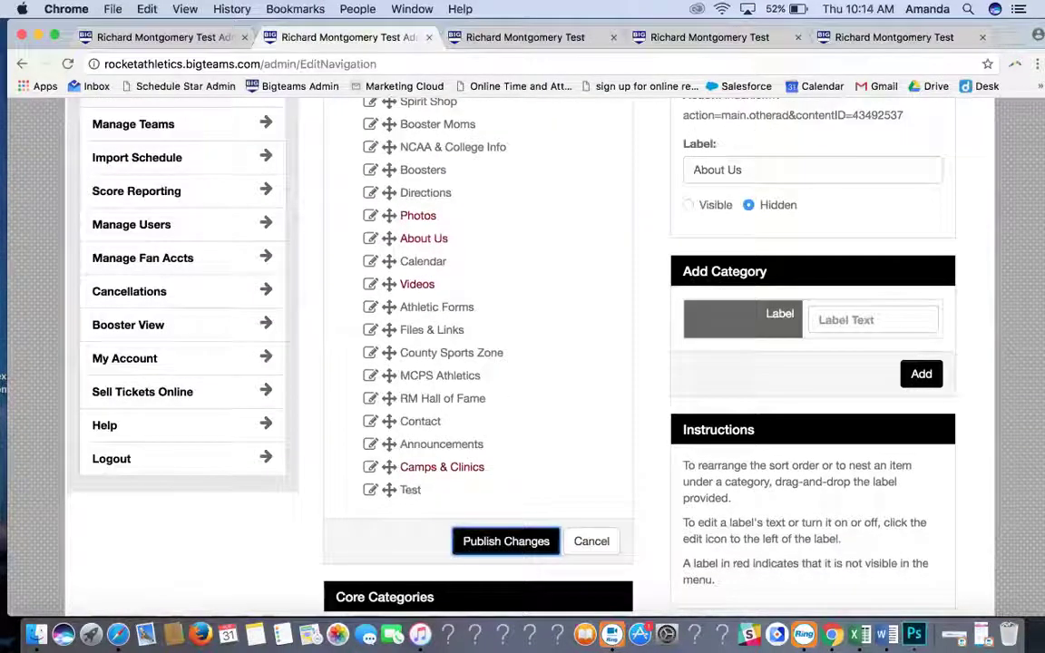
Return to the General Website pages list and close the extra fan-site tabs.
scroll(136, 231, "up", 4)
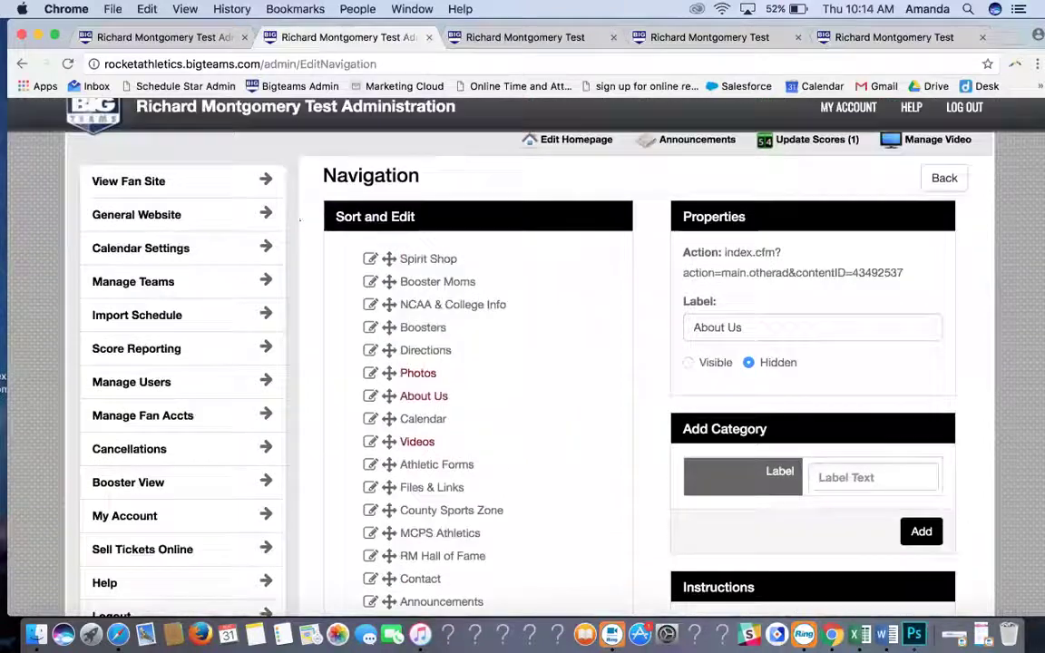
left_click(136, 214)
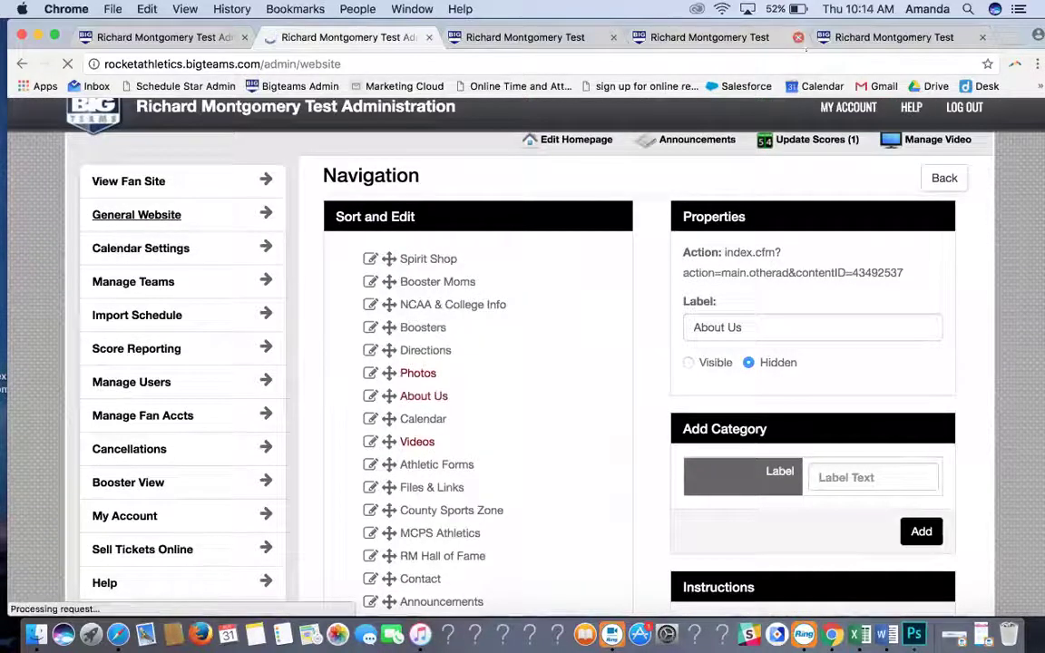
left_click(798, 37)
Open the Social Media page with its Facebook and Twitter link fields.
left_click(799, 37)
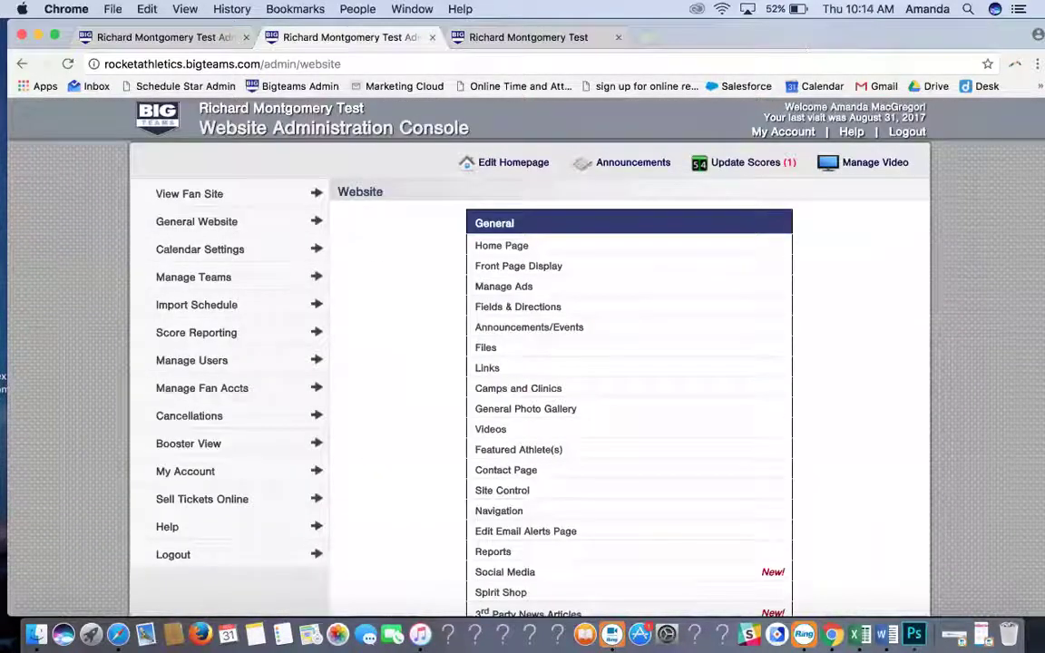
scroll(523, 363, "down", 5)
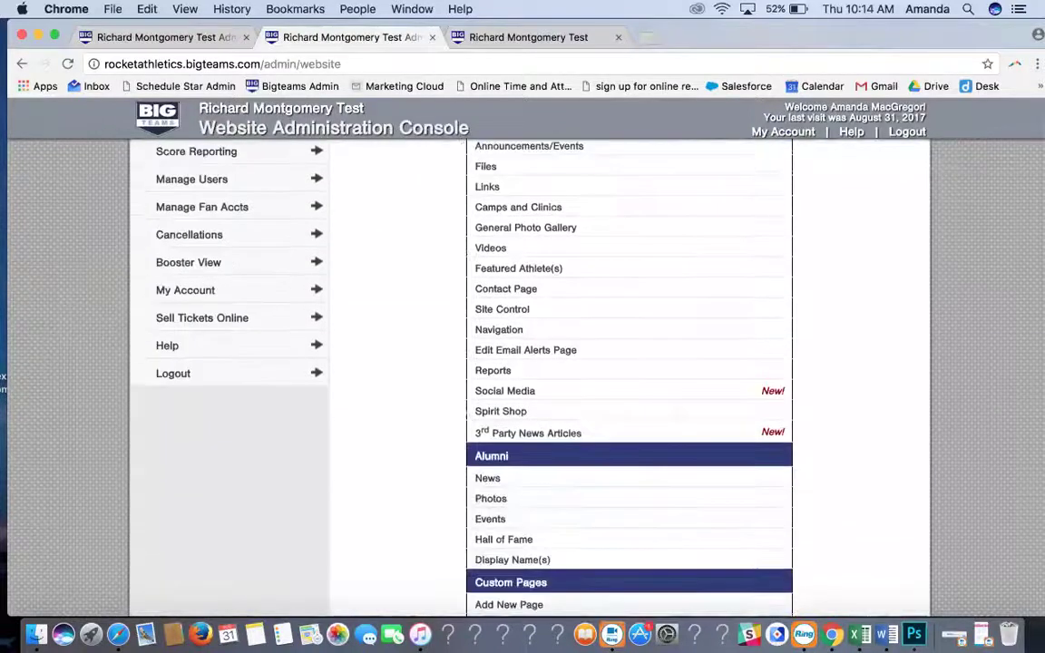
scroll(545, 362, "down", 2)
left_click(505, 337)
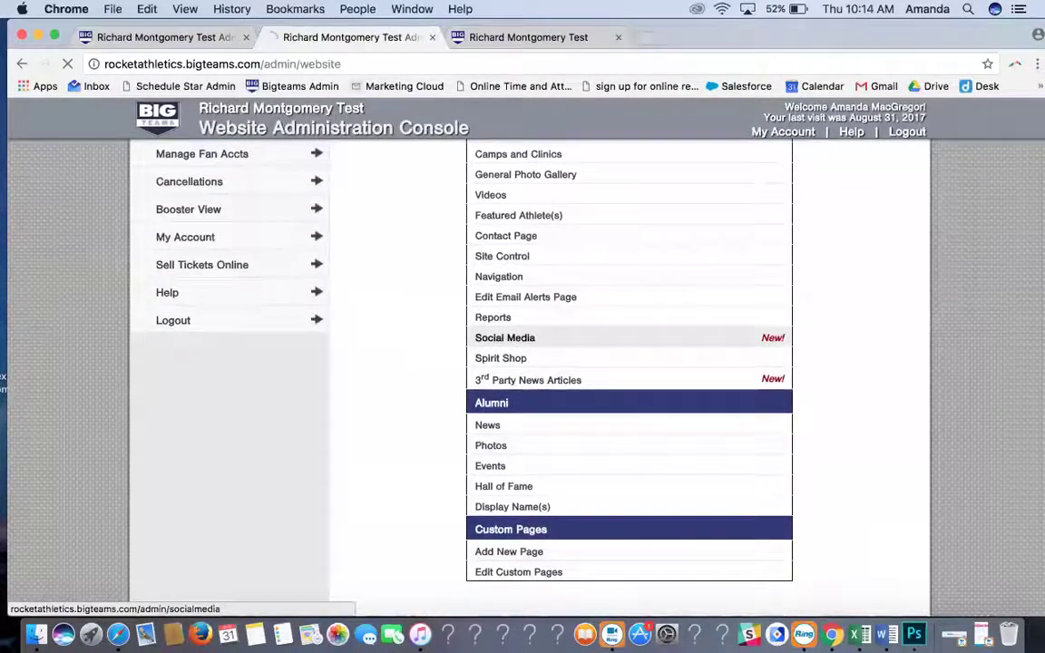
scroll(522, 363, "down", 1)
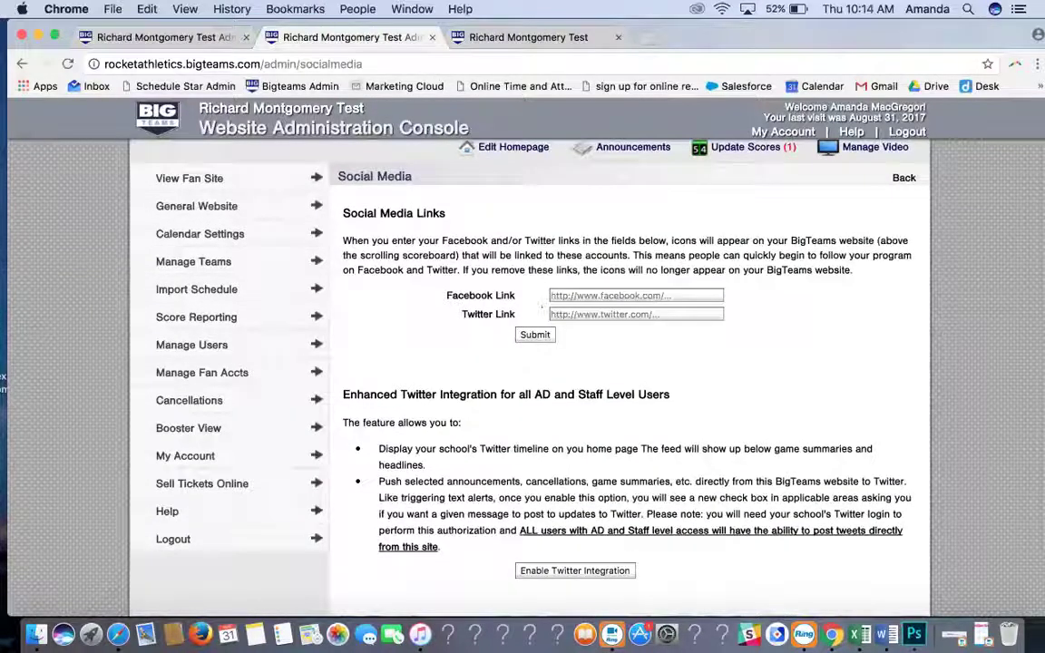
Review the empty Facebook and Twitter link fields, then go back to General Website.
left_click(565, 295)
left_click(552, 314)
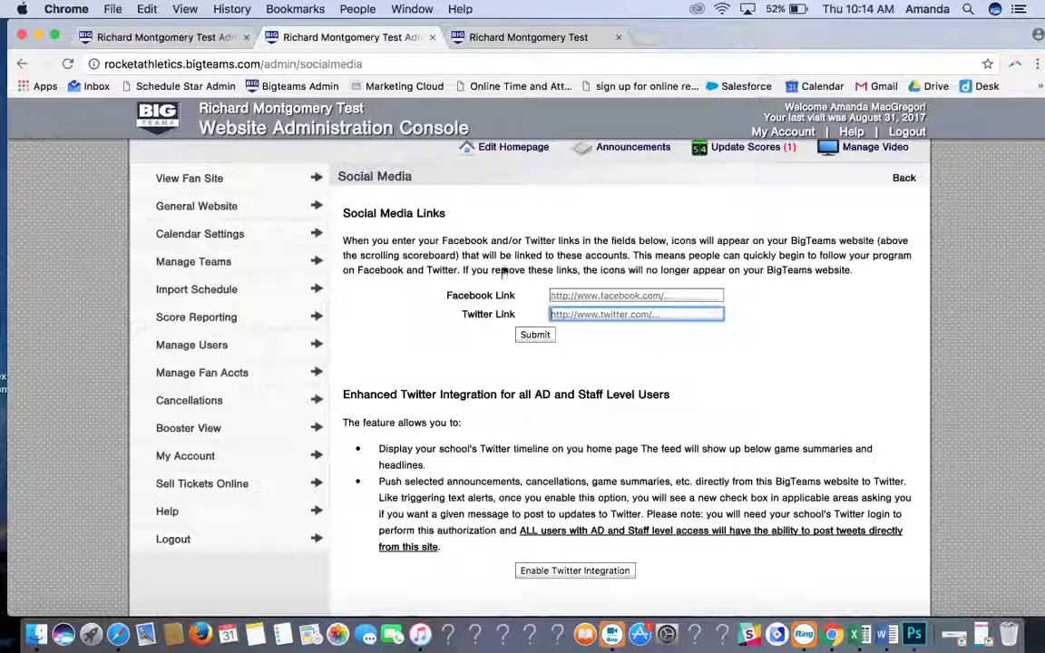
scroll(504, 272, "down", 2)
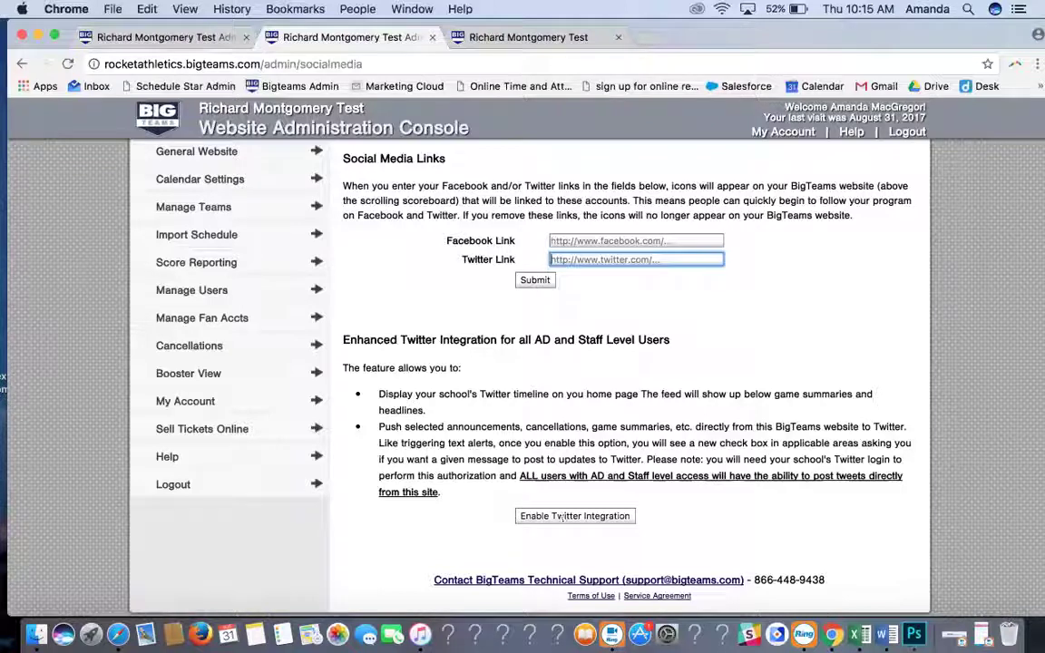
scroll(574, 515, "up", 2)
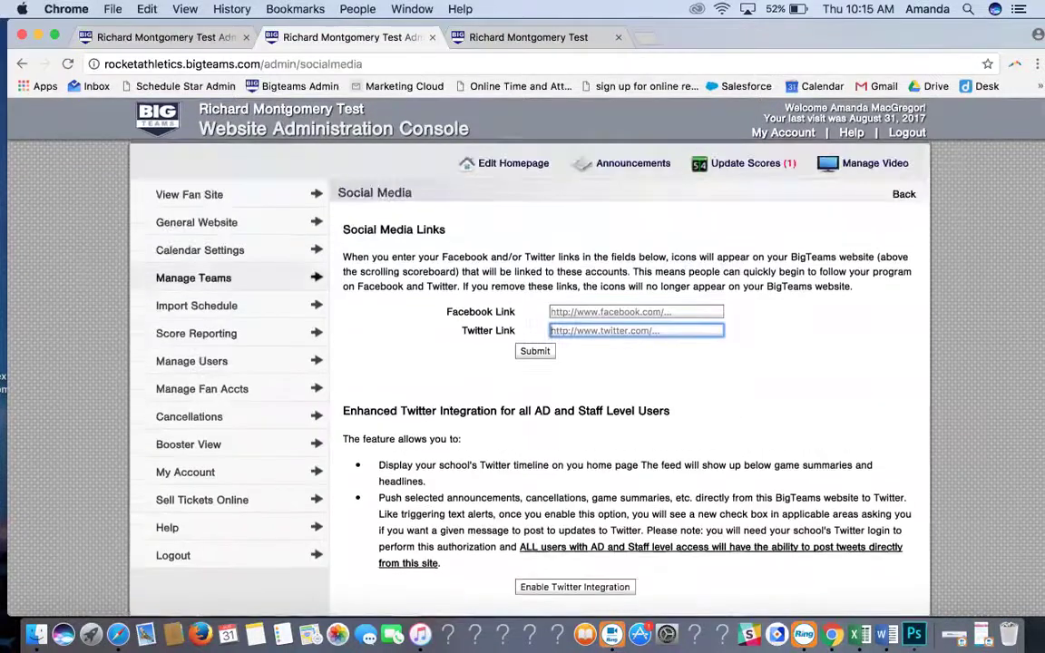
left_click(197, 221)
Open the 3rd Party News Articles page listing three articles.
scroll(508, 357, "down", 5)
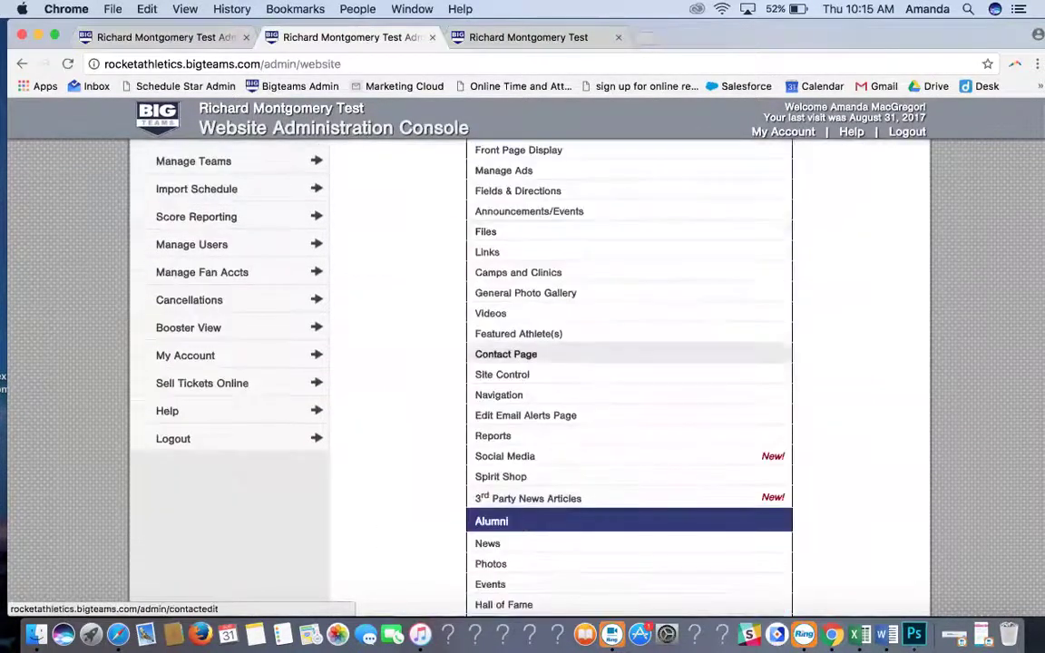
scroll(508, 369, "down", 1)
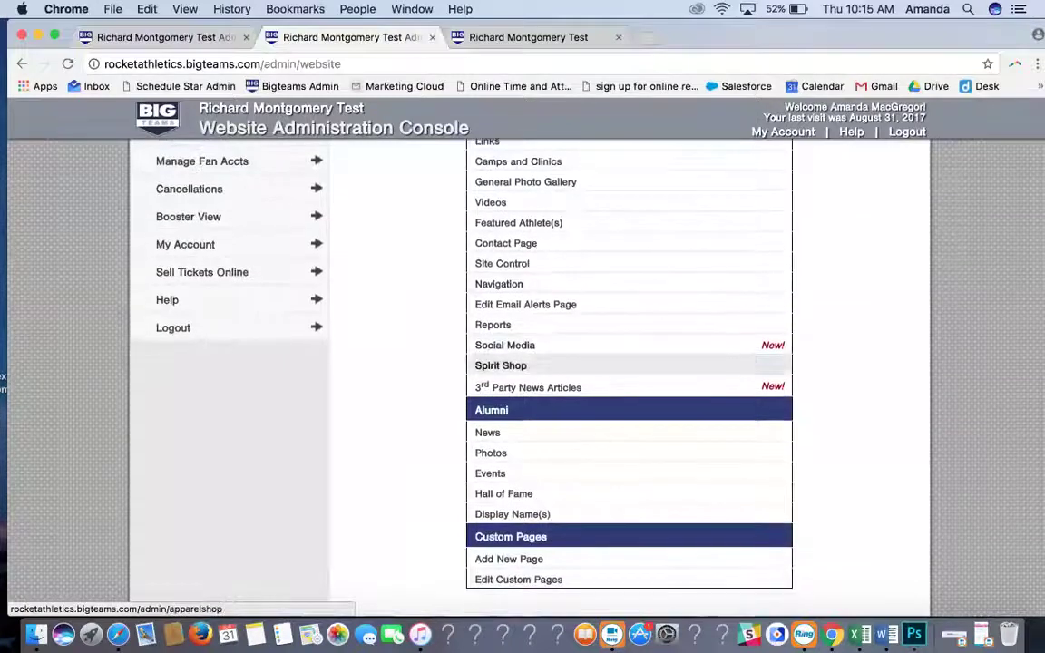
left_click(508, 385)
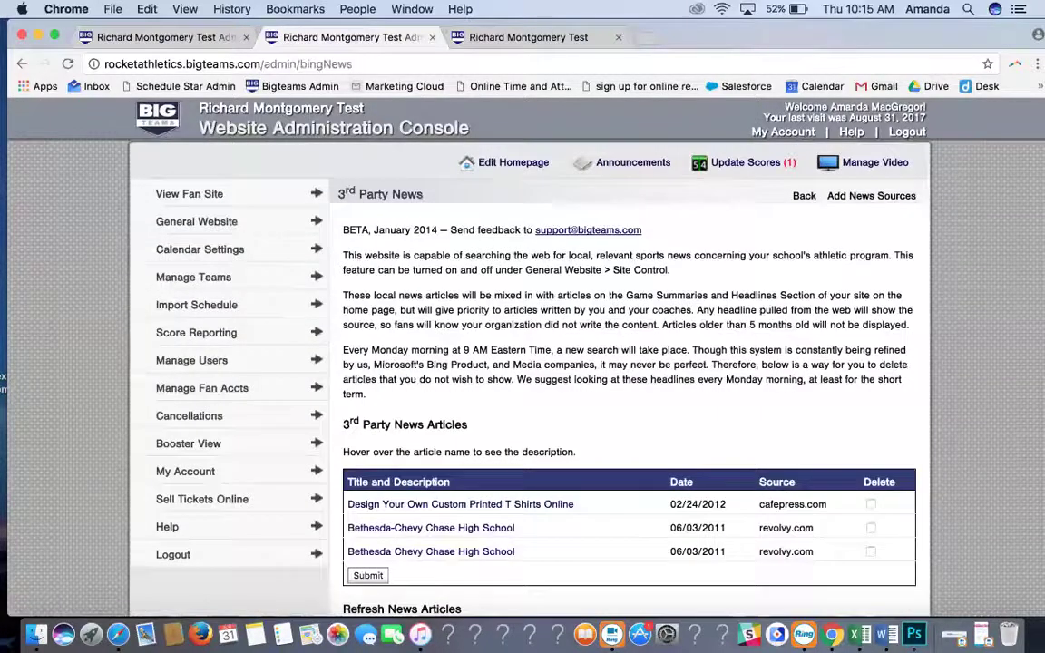
scroll(545, 342, "down", 7)
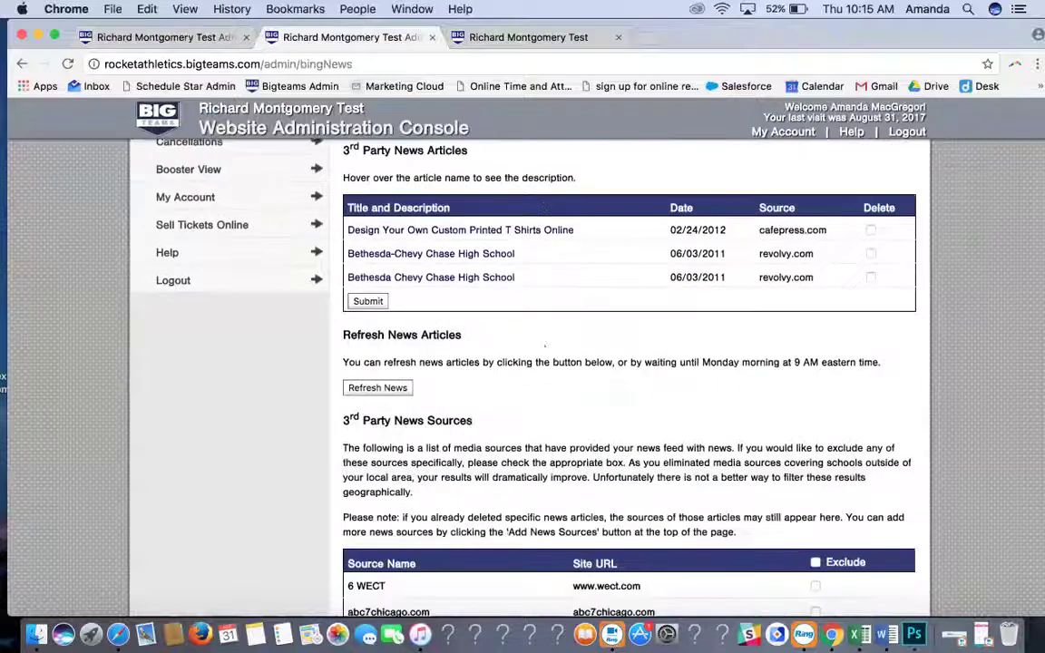
scroll(540, 334, "up", 4)
scroll(363, 272, "up", 5)
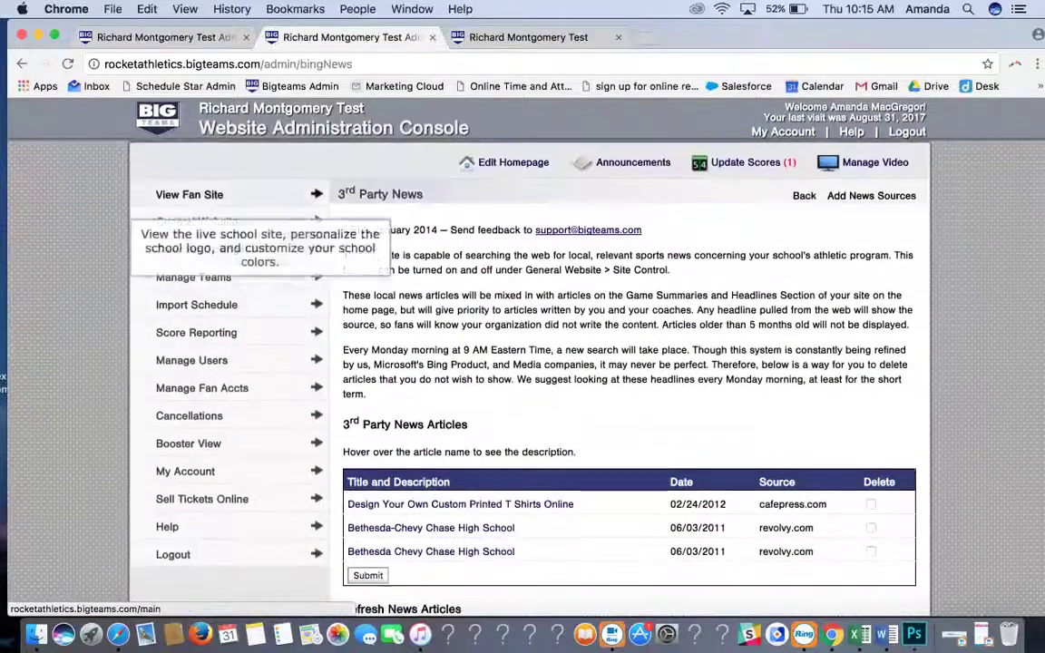
View the live fan site in a new tab, then return to the admin page.
left_click(195, 196)
scroll(590, 406, "down", 20)
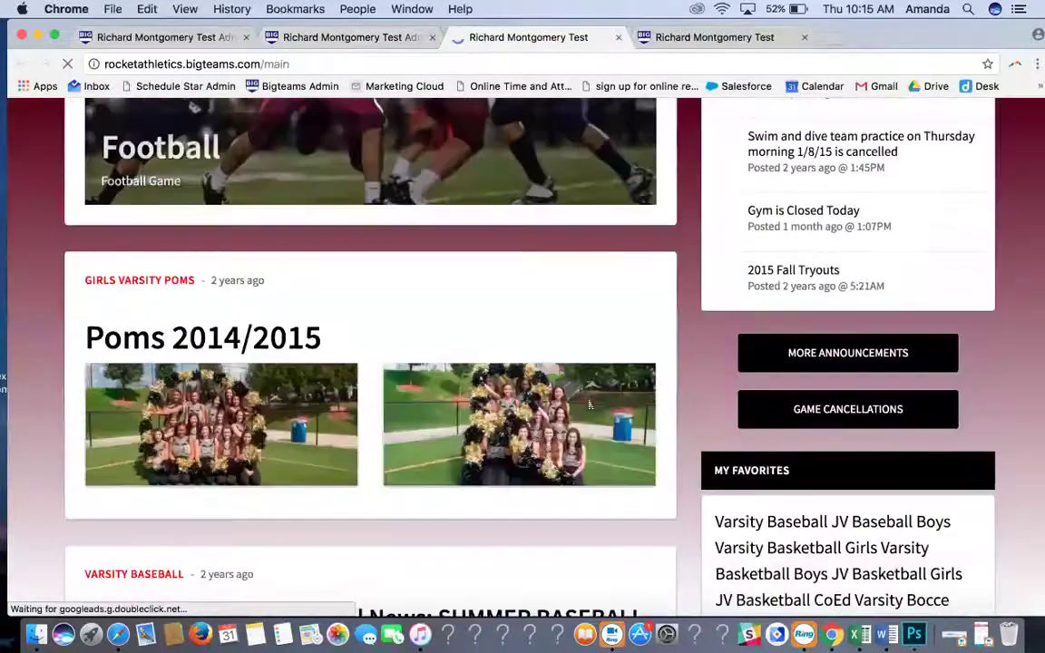
scroll(472, 354, "down", 5)
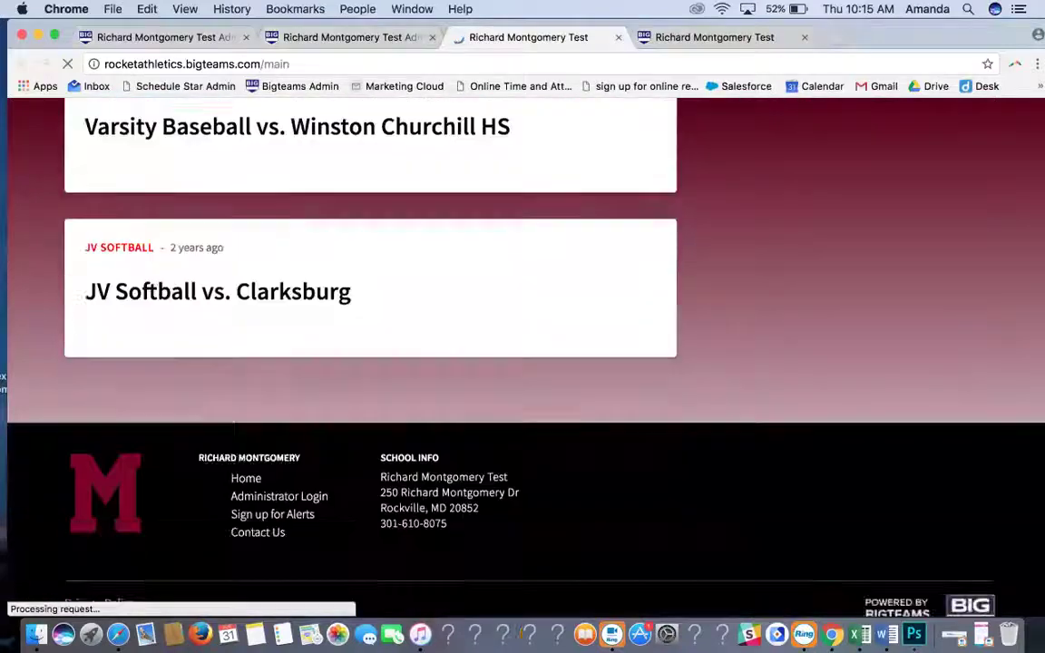
scroll(472, 353, "up", 20)
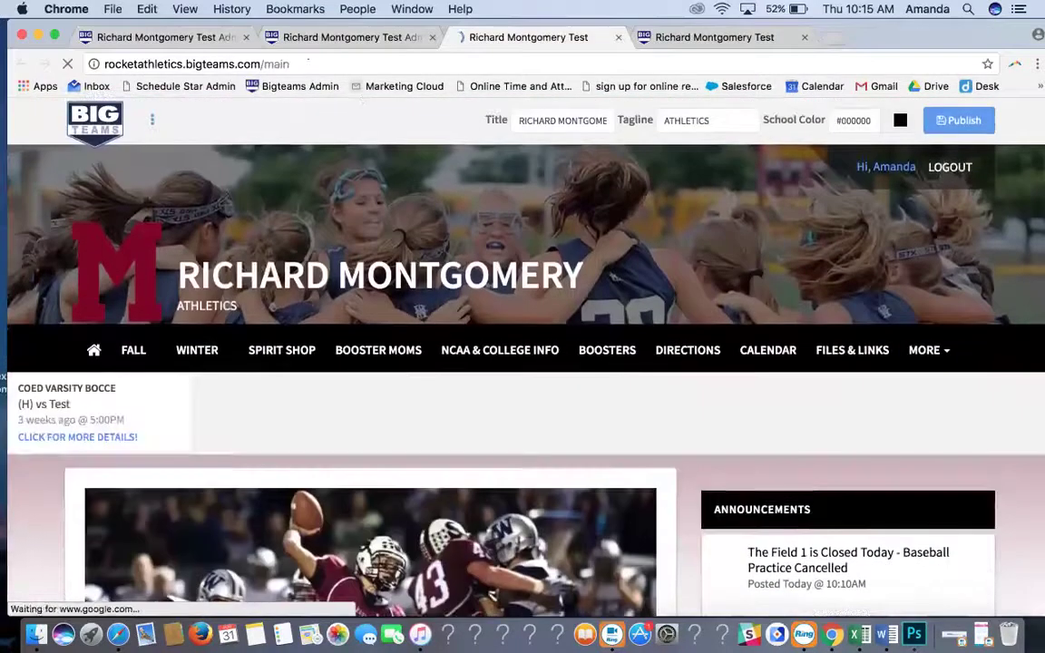
left_click(304, 37)
scroll(495, 326, "down", 1)
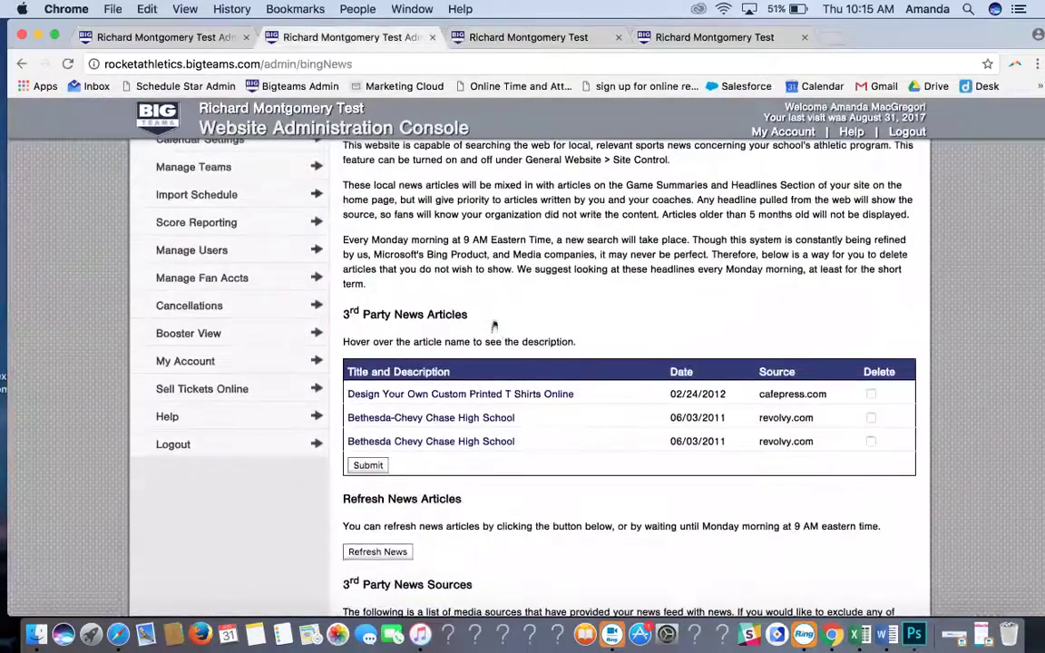
Tick Delete on all three third-party news articles and submit.
scroll(615, 433, "down", 1)
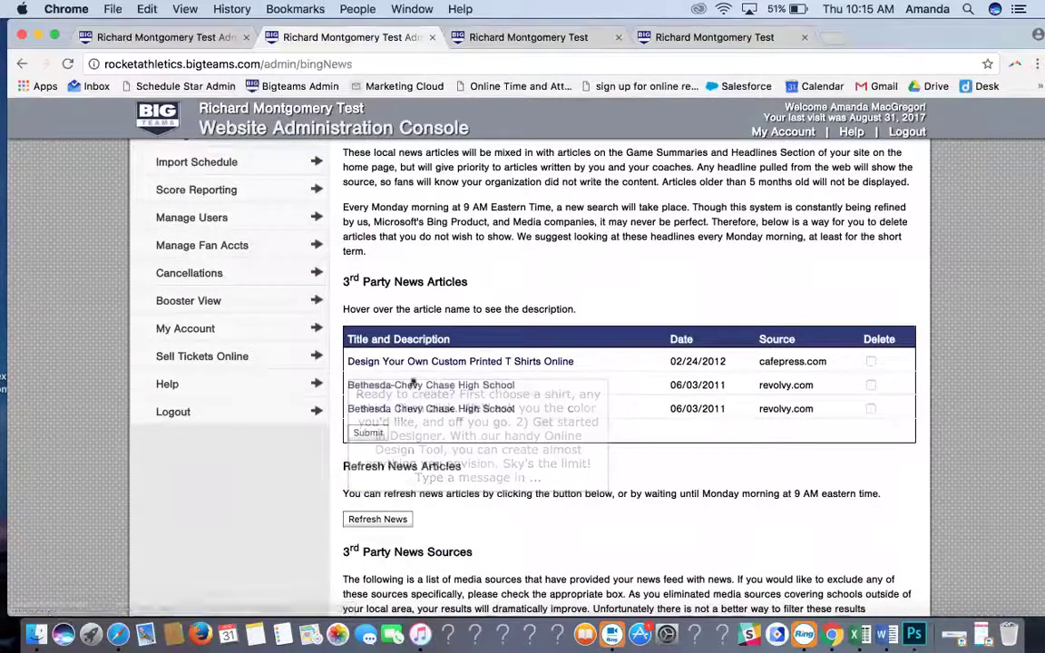
mouse_move(376, 408)
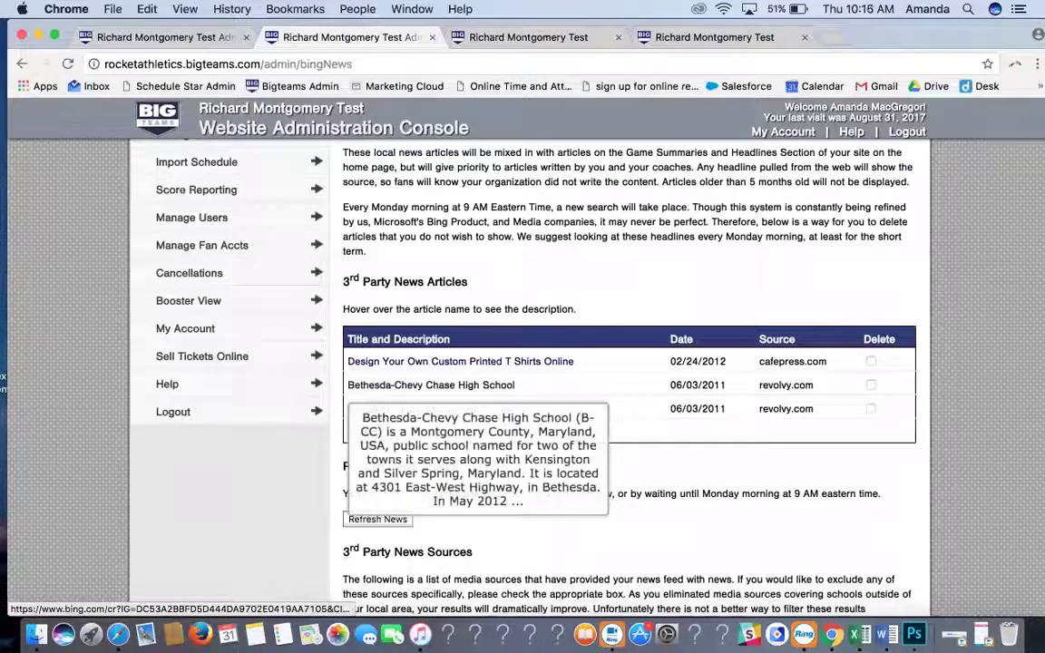
scroll(563, 398, "down", 1)
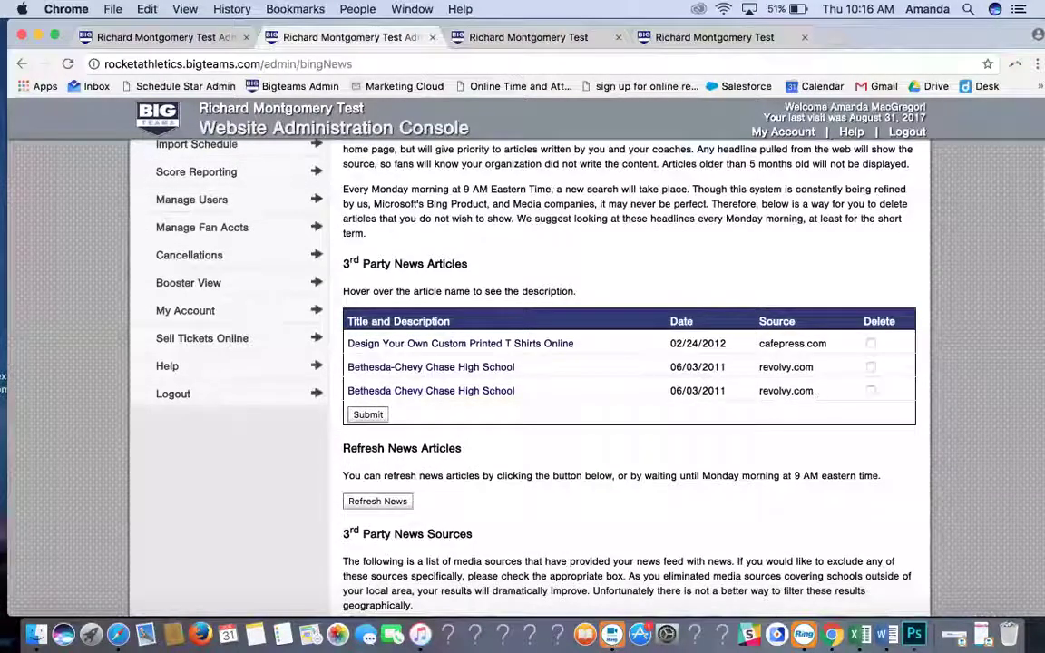
left_click(871, 367)
left_click(871, 391)
left_click(871, 342)
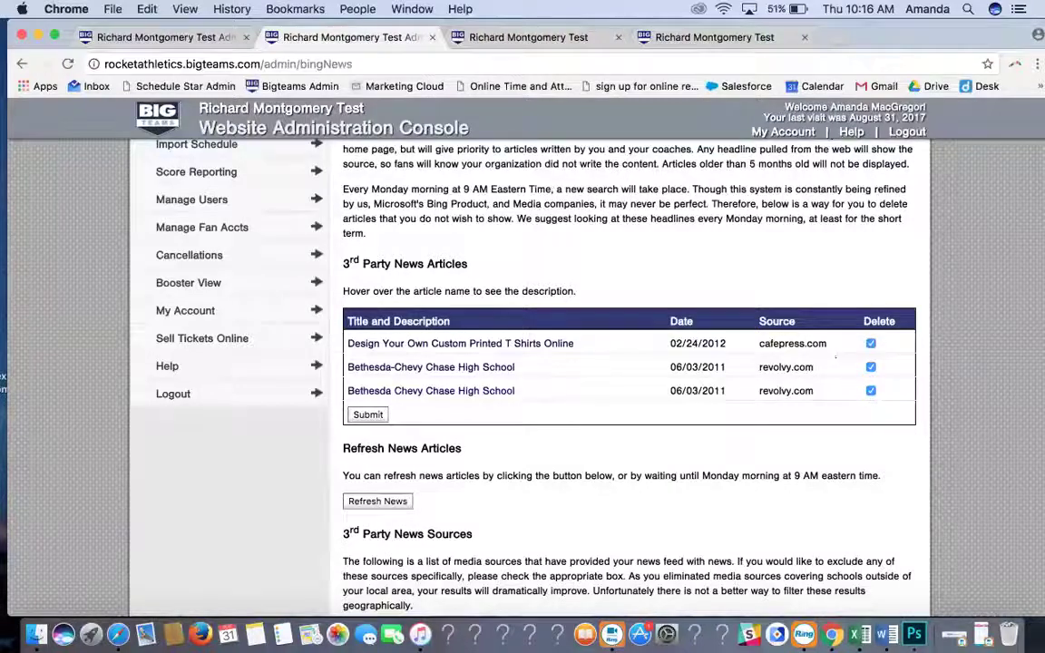
left_click(368, 415)
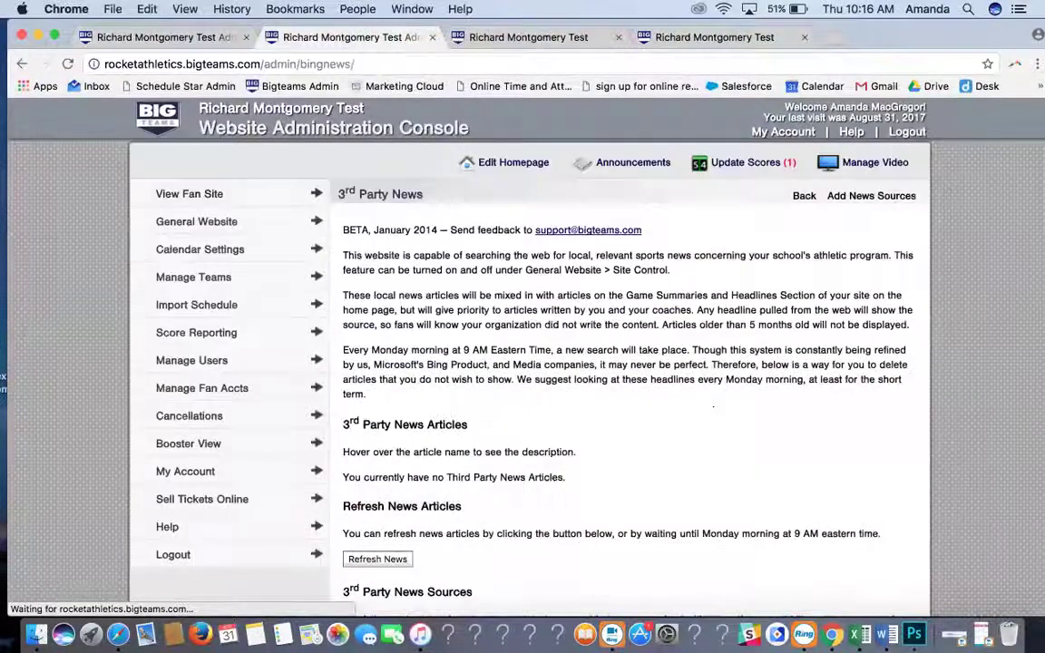
Exclude bethesdamagazine.com from the 3rd Party News Sources and submit the change.
scroll(713, 407, "down", 10)
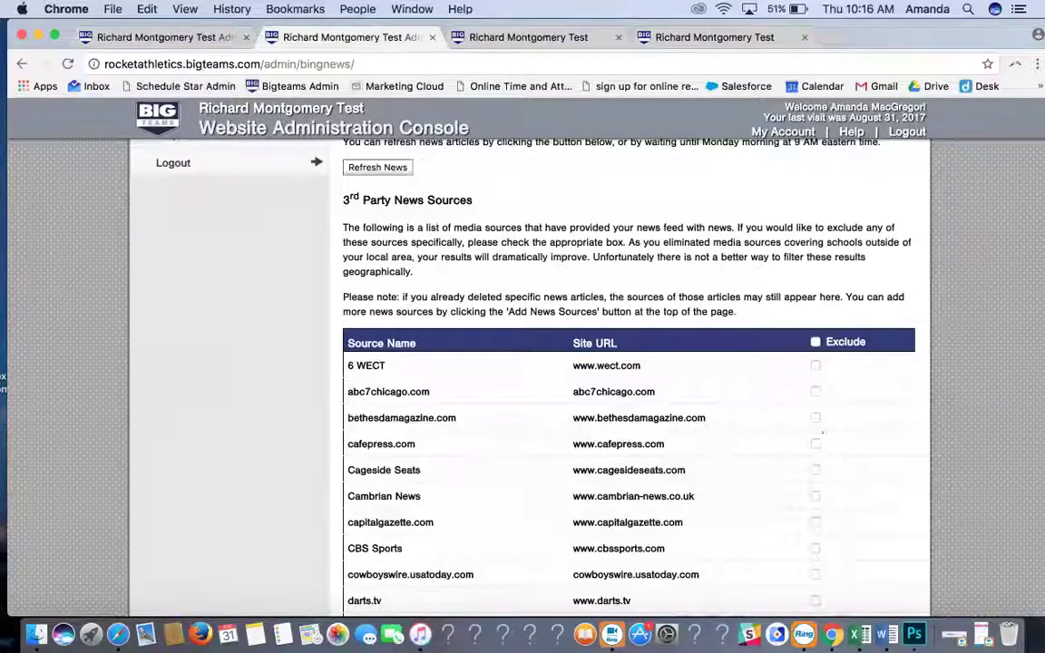
left_click(815, 417)
scroll(821, 433, "down", 5)
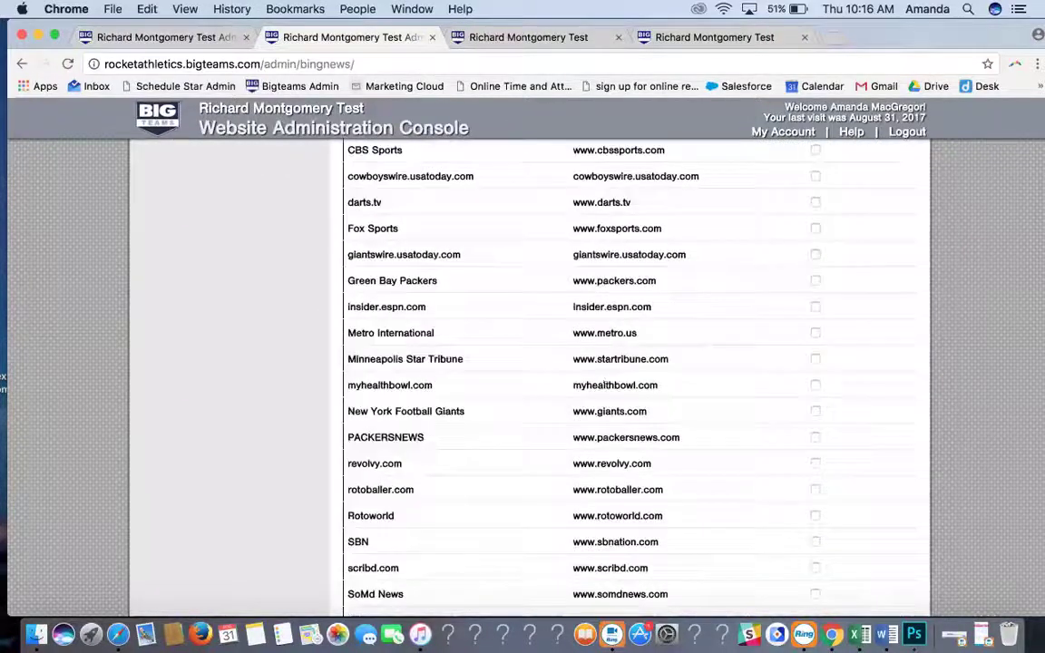
scroll(821, 433, "down", 7)
left_click(369, 519)
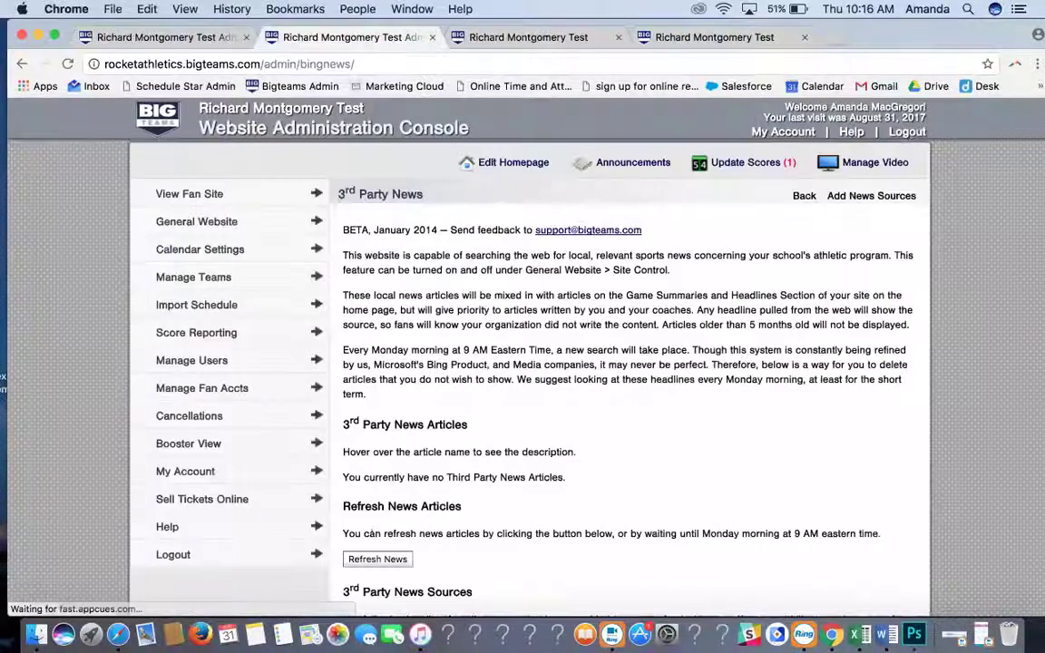
scroll(521, 363, "down", 5)
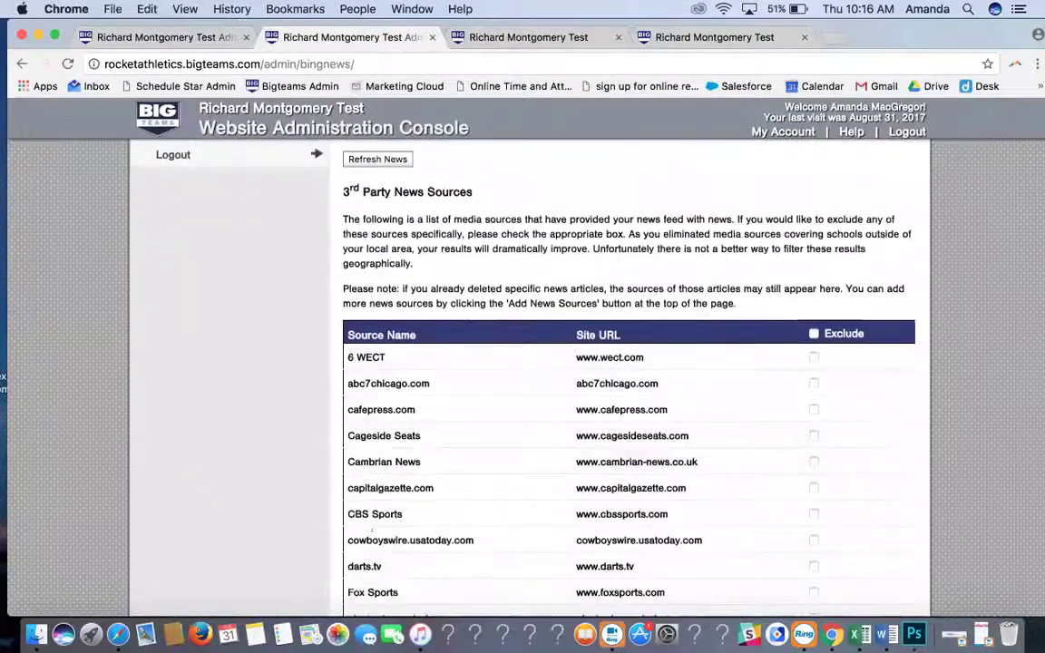
scroll(861, 248, "up", 5)
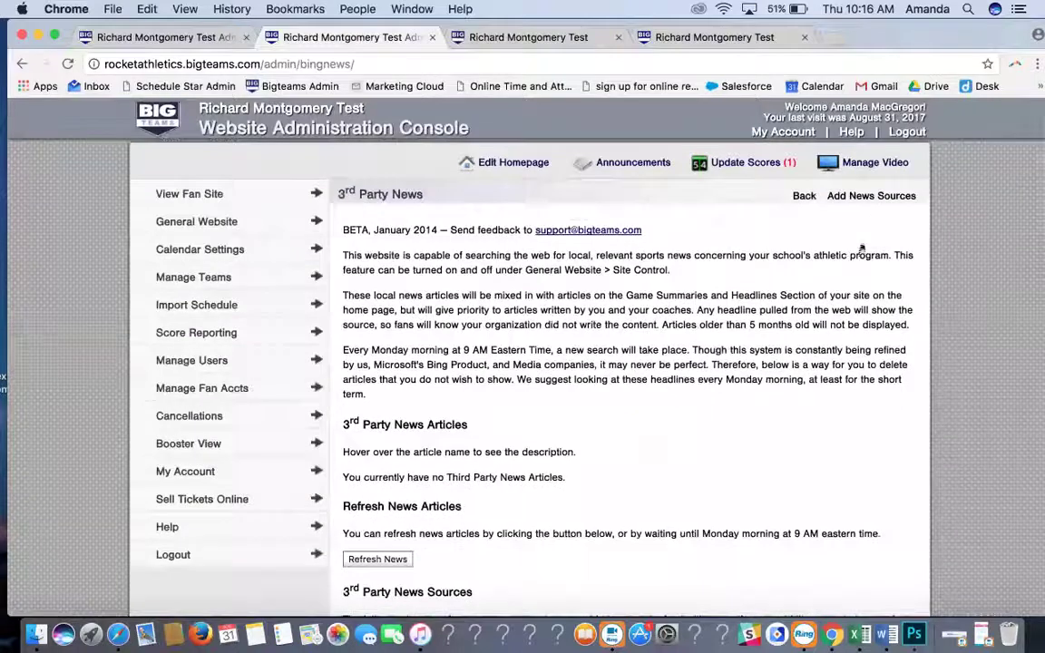
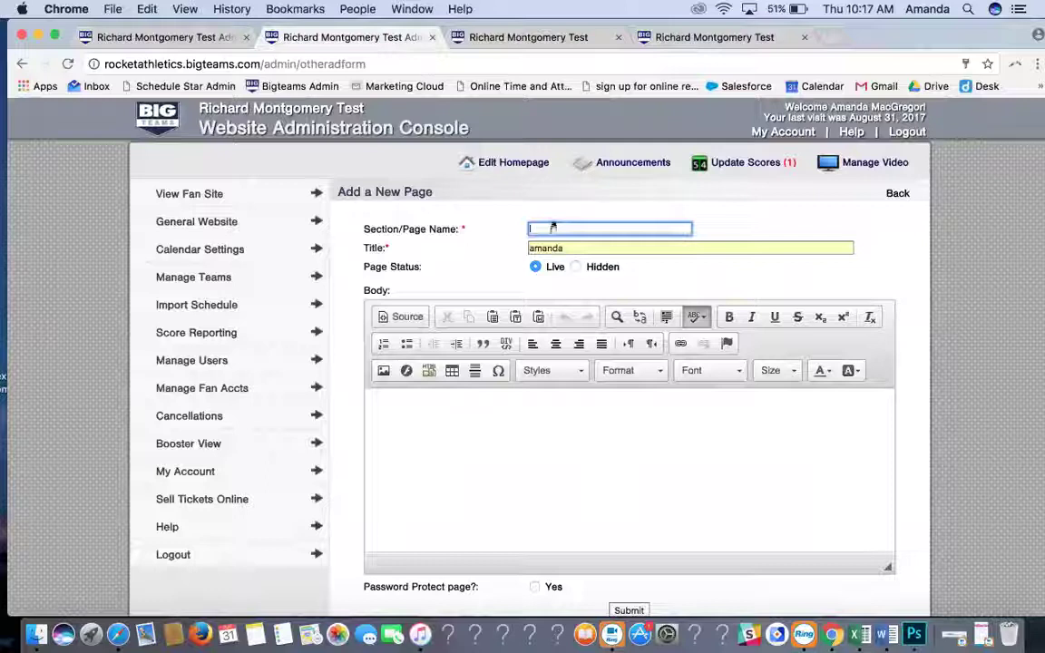
Name the new custom page 'Fundraiser' and use the same text as its title.
type("Fundraiser")
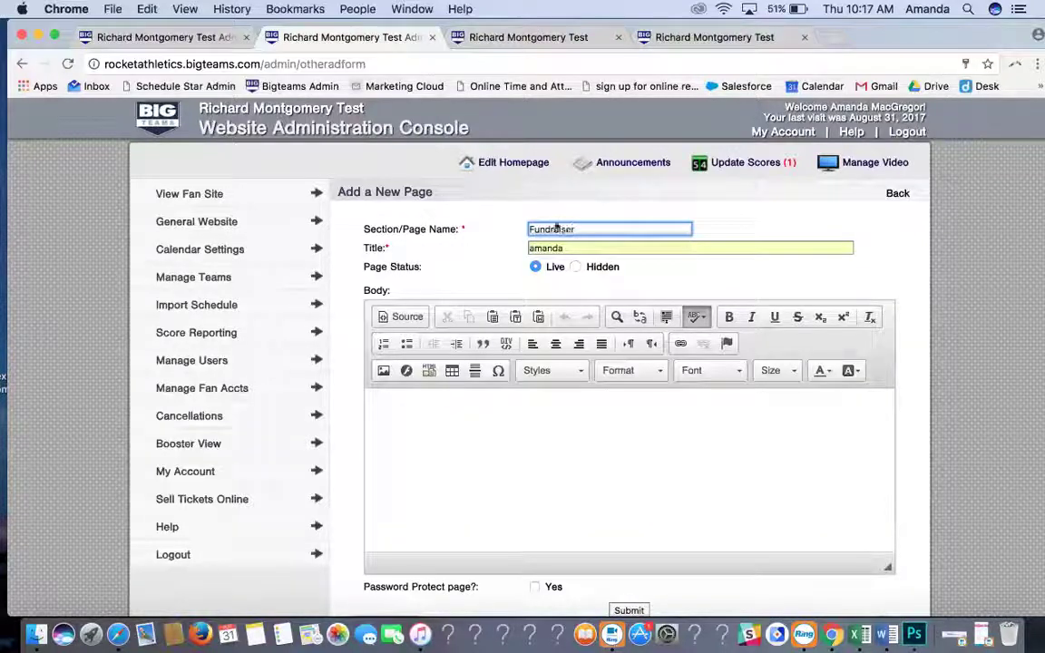
key("super+a")
key("super+c")
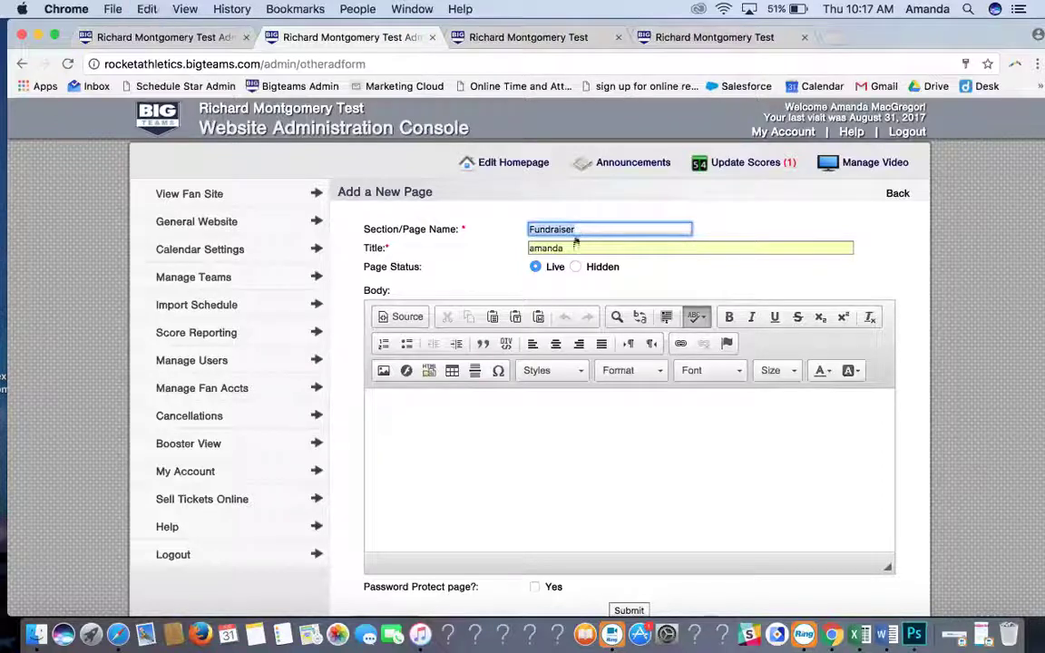
left_click(575, 247)
key("super+a")
key("super+v")
Write a body note directing visitors to a staff contact for more information, and submit the page.
left_click(479, 414)
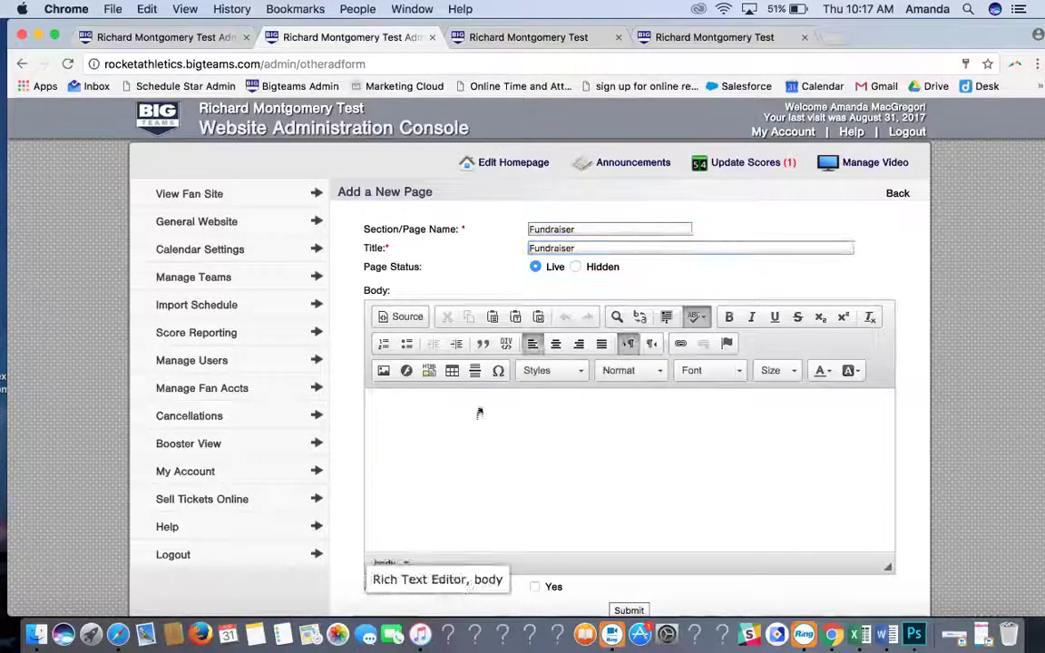
type("Contact")
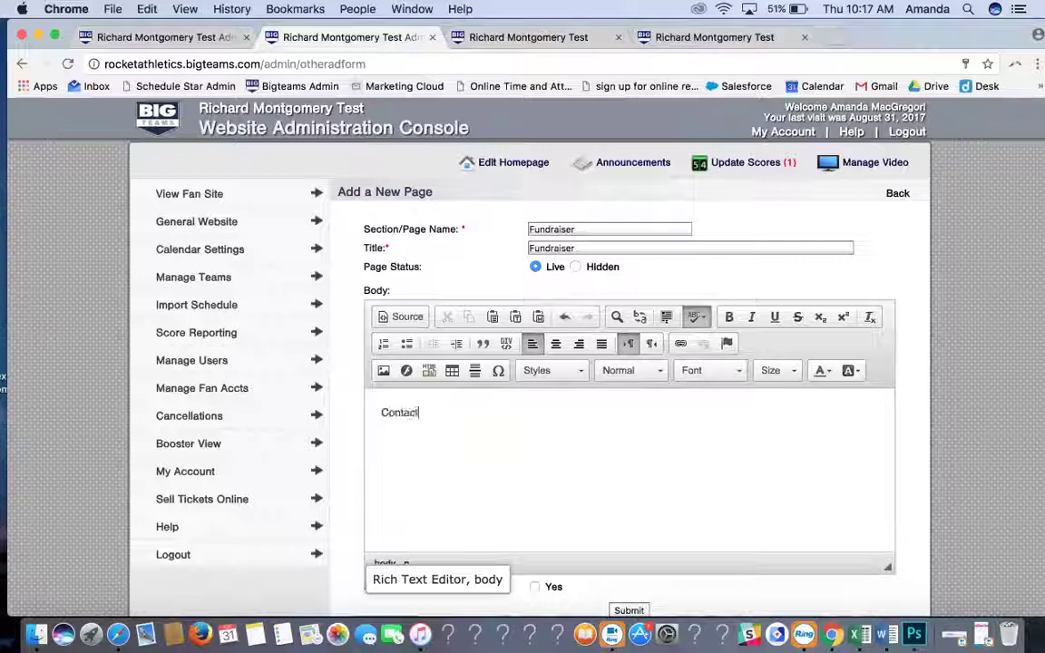
type(" Peggy f")
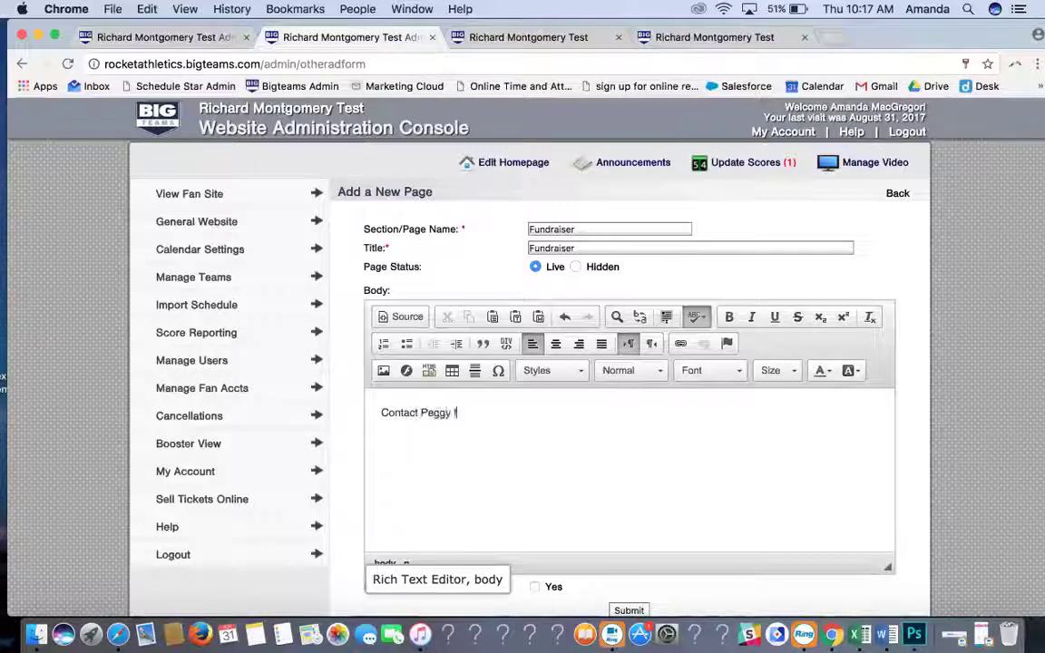
type("or more inofm")
key("BackSpace")
key("BackSpace")
key("BackSpace")
type("fo")
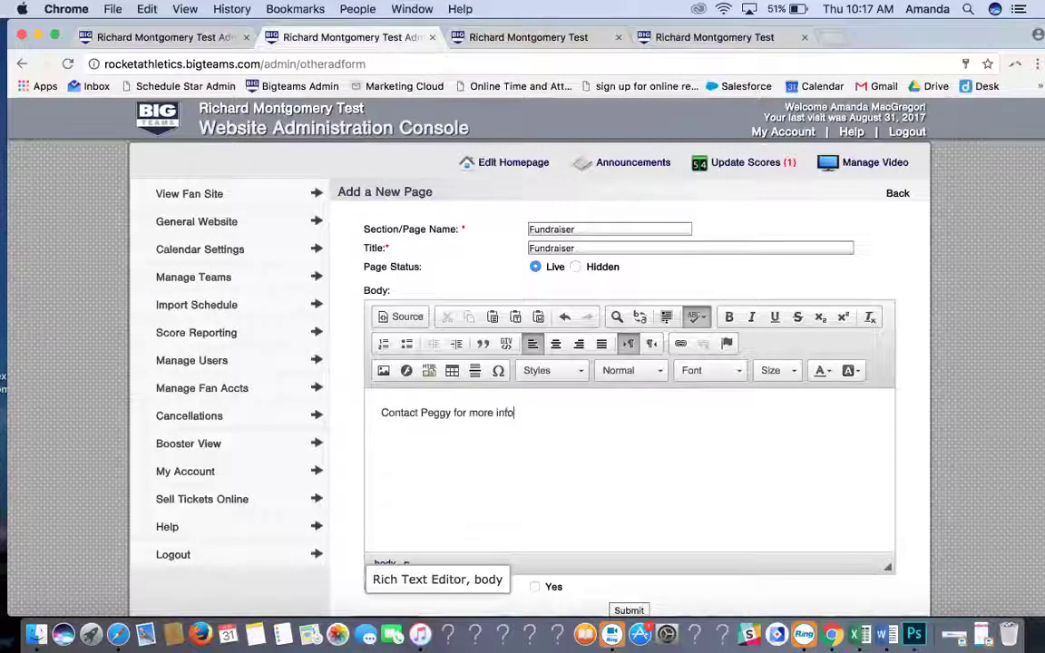
type("rmatio")
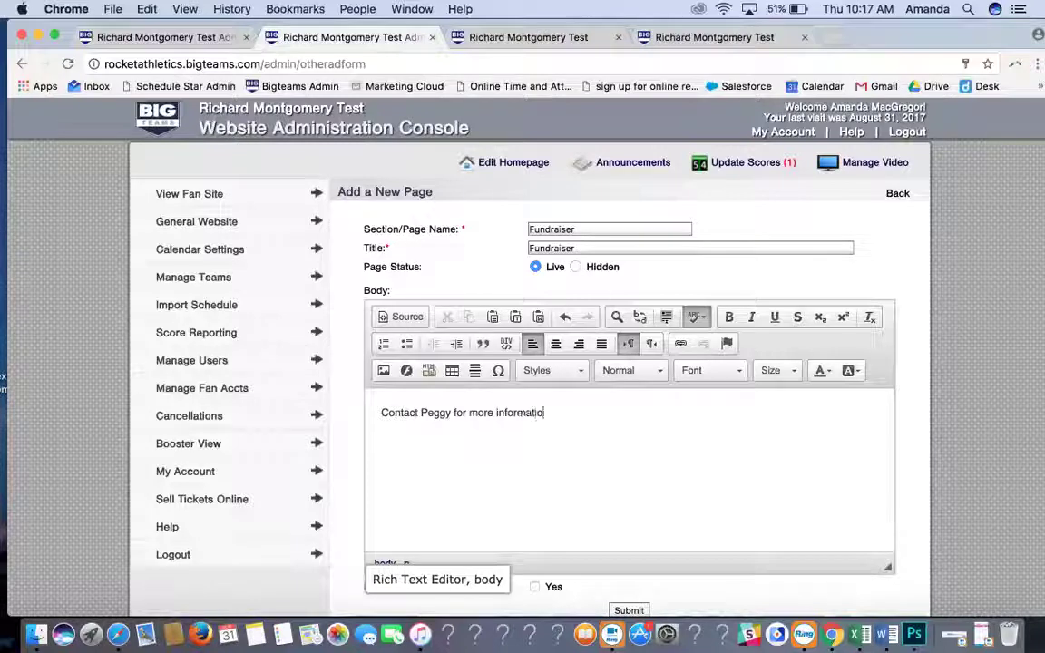
type("n.")
type(" @ school.")
scroll(677, 414, "down", 2)
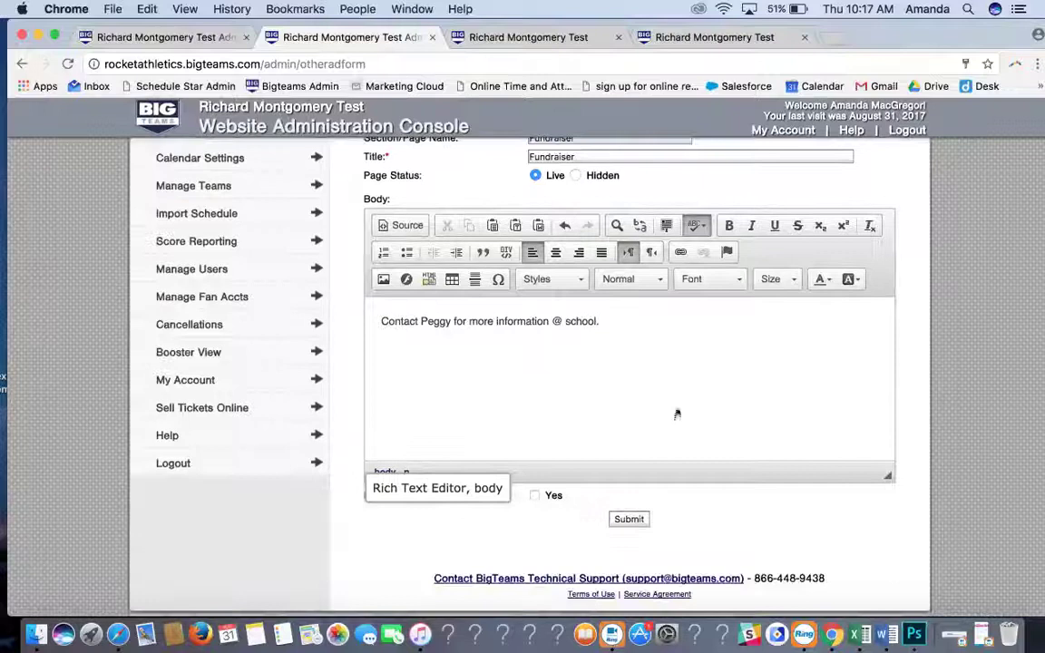
left_click(629, 524)
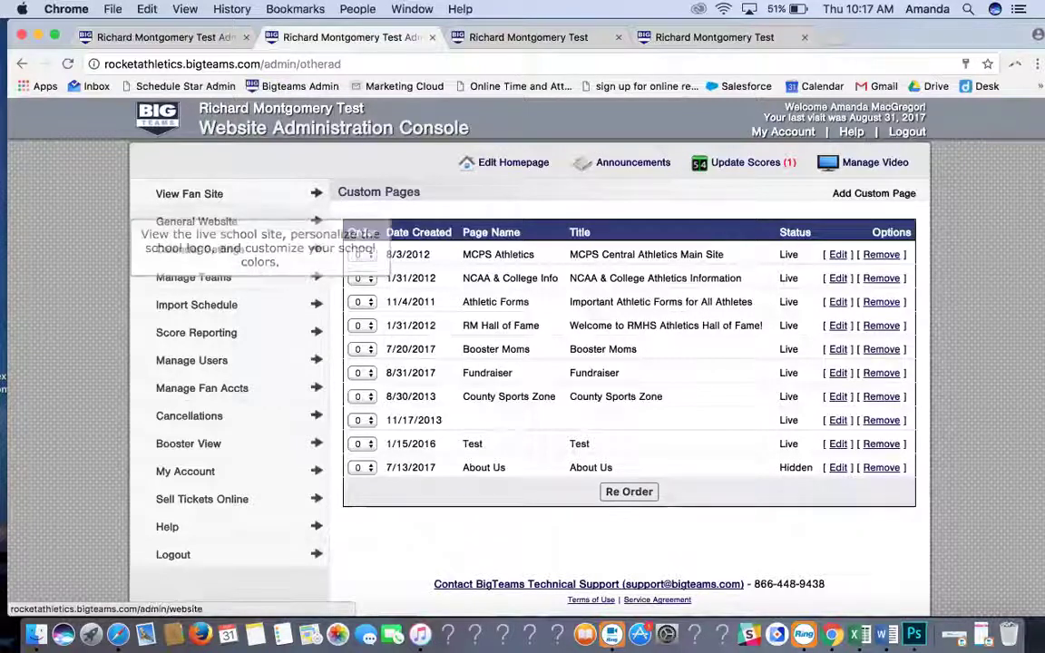
In General Website Navigation, move Fundraiser after NCAA & College Info, publish, and view the fan site.
left_click(196, 222)
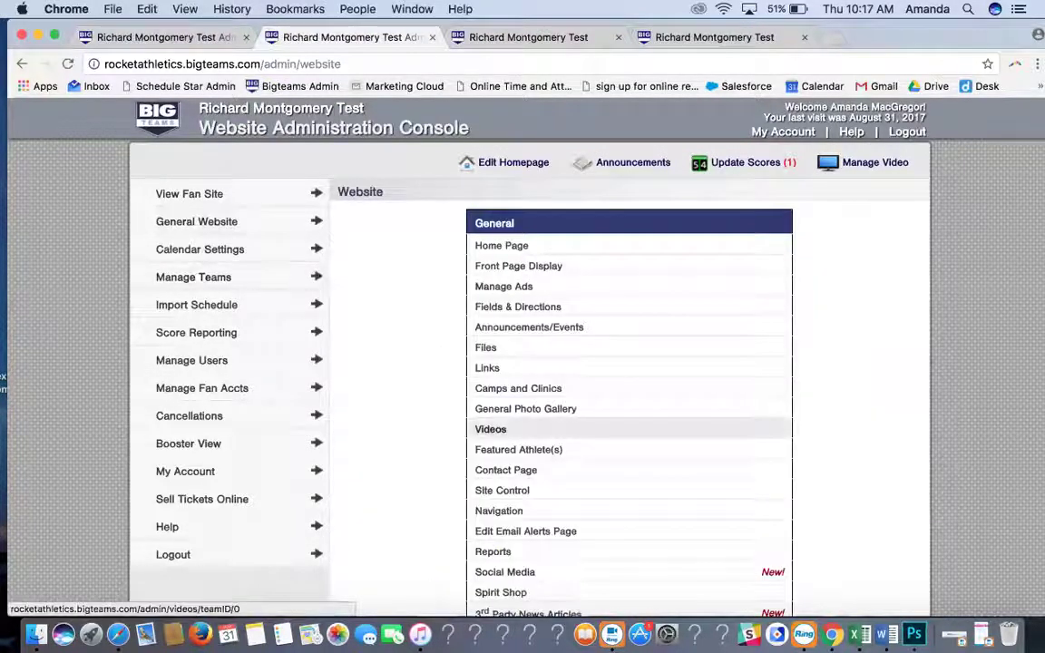
scroll(544, 427, "down", 2)
left_click(499, 416)
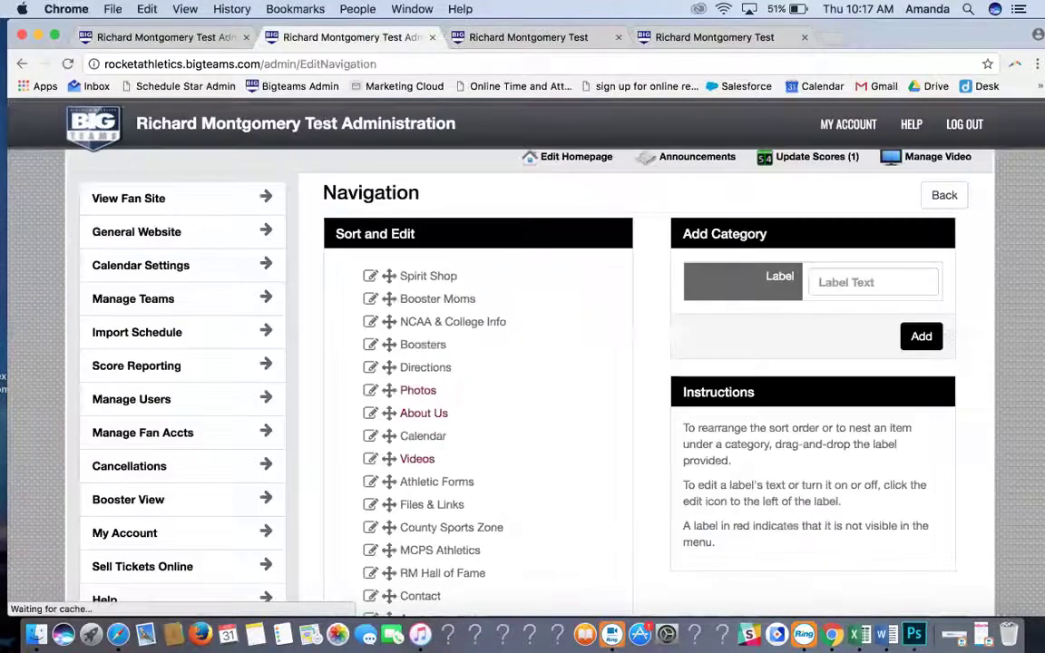
scroll(499, 416, "down", 2)
scroll(522, 354, "down", 1)
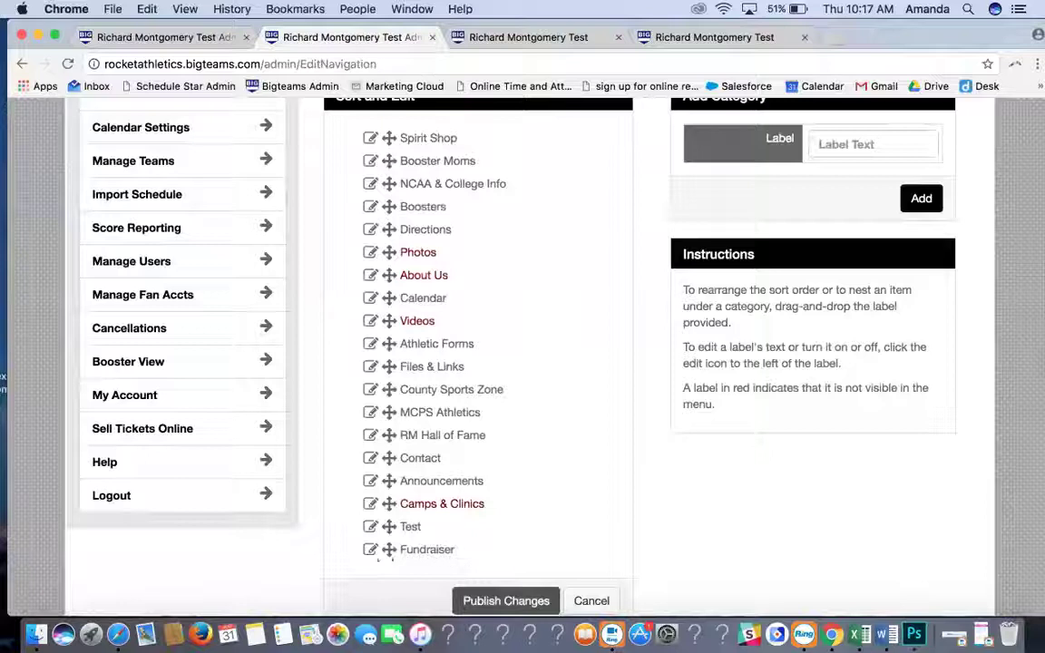
scroll(470, 553, "up", 1)
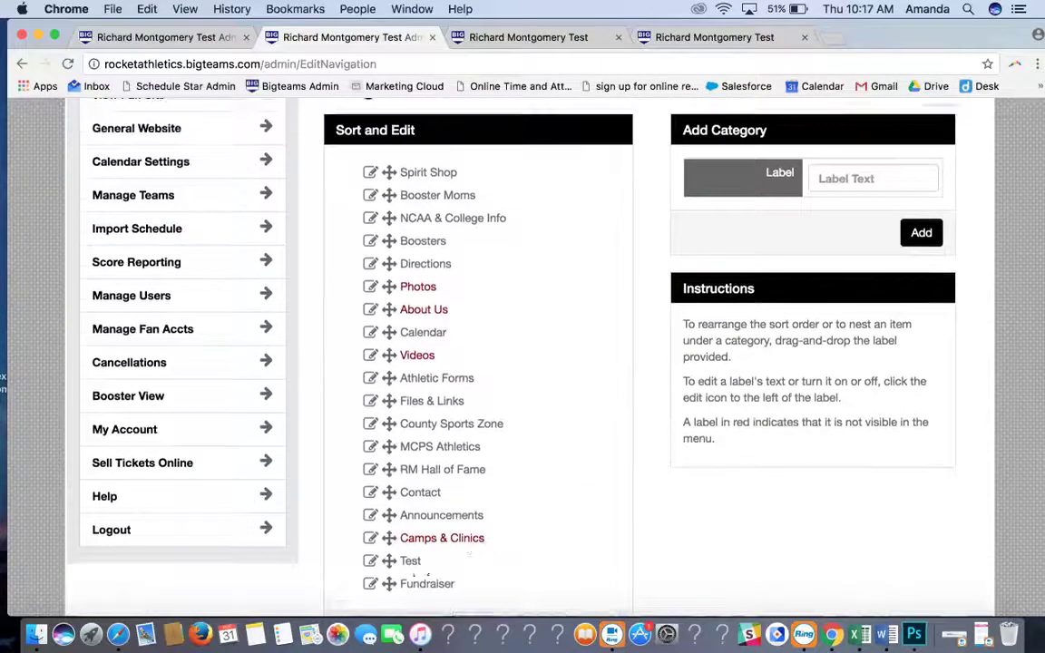
left_click_drag(400, 585, 406, 240)
scroll(576, 473, "down", 2)
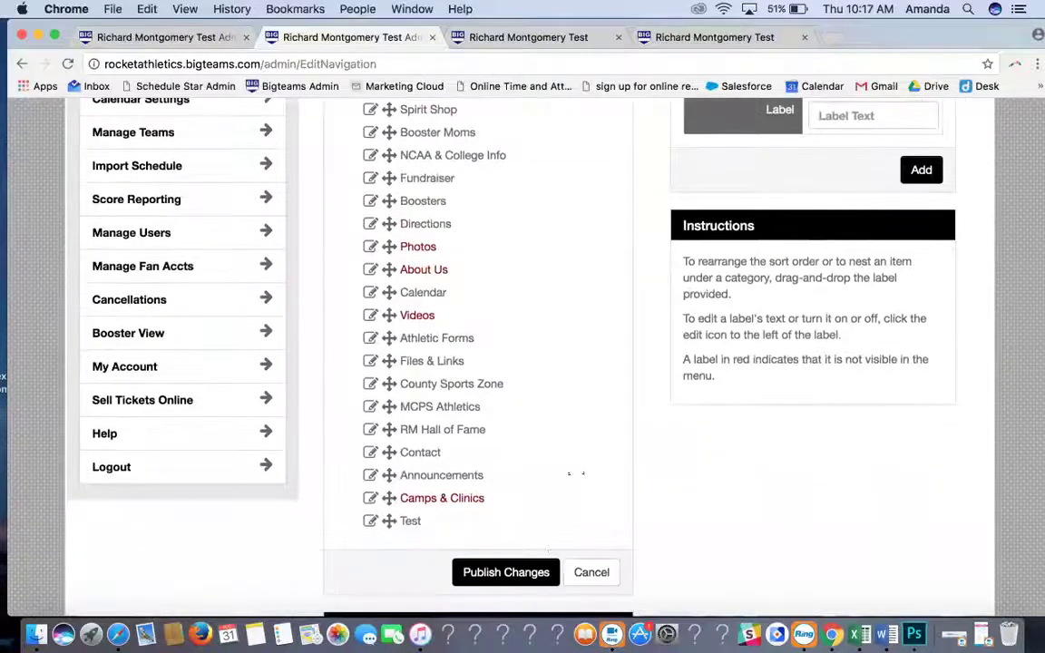
left_click(507, 572)
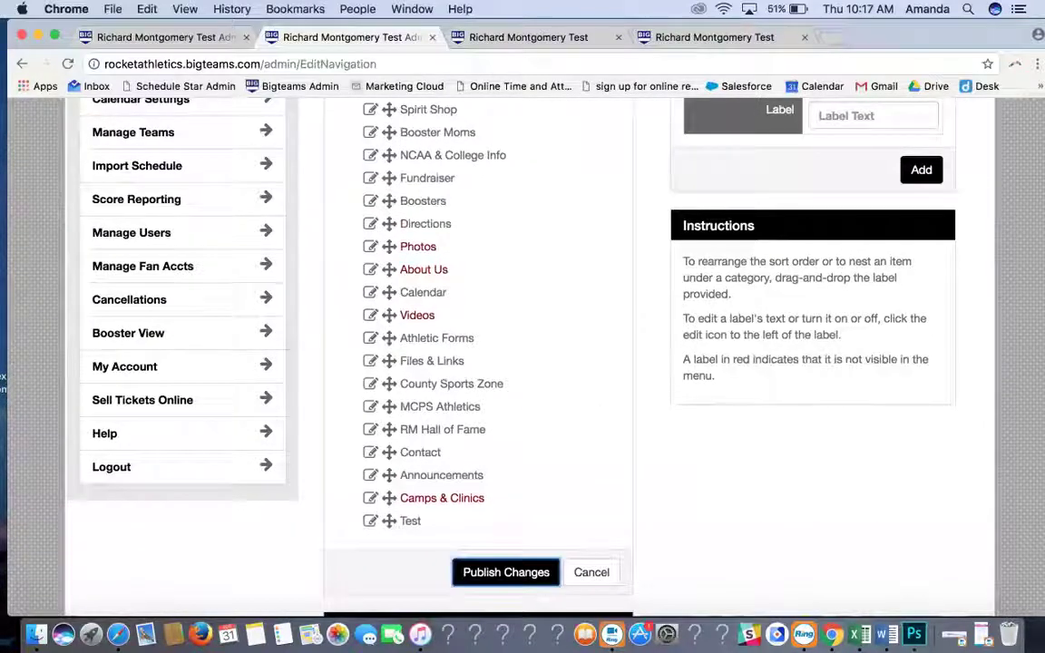
scroll(136, 367, "up", 4)
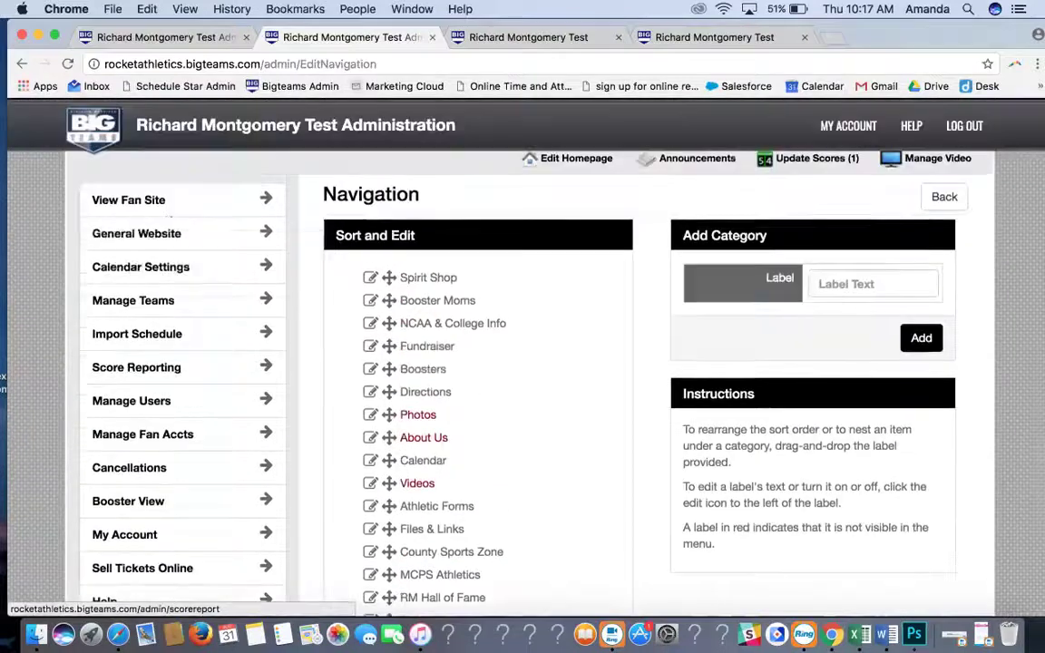
left_click(145, 200)
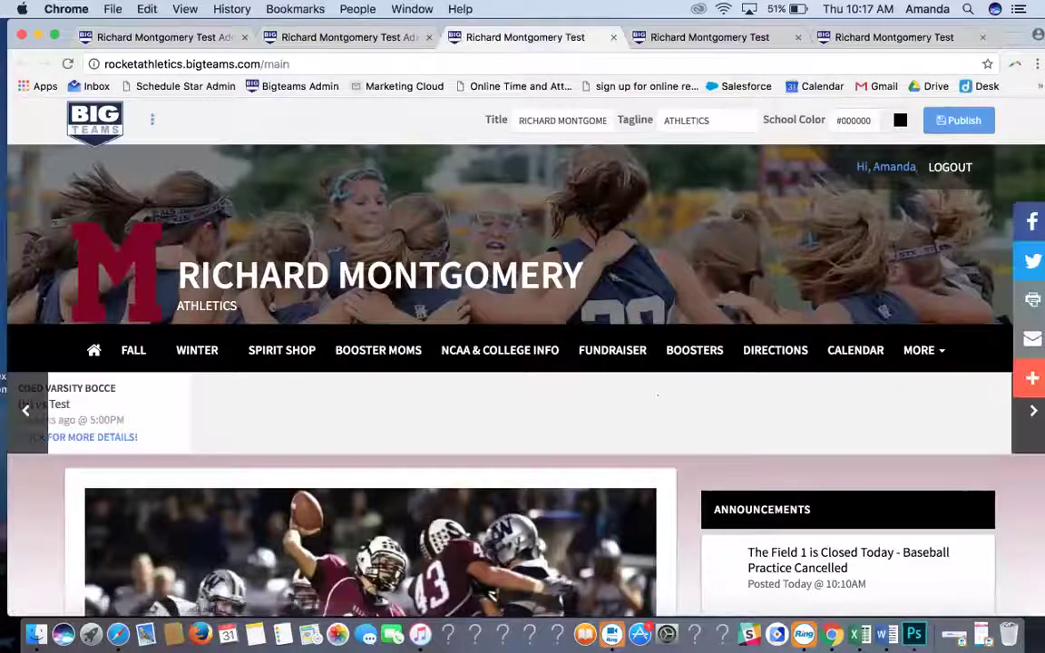
Check the Fundraiser page and its contact note on the fan site, then return to the admin tab.
left_click(612, 350)
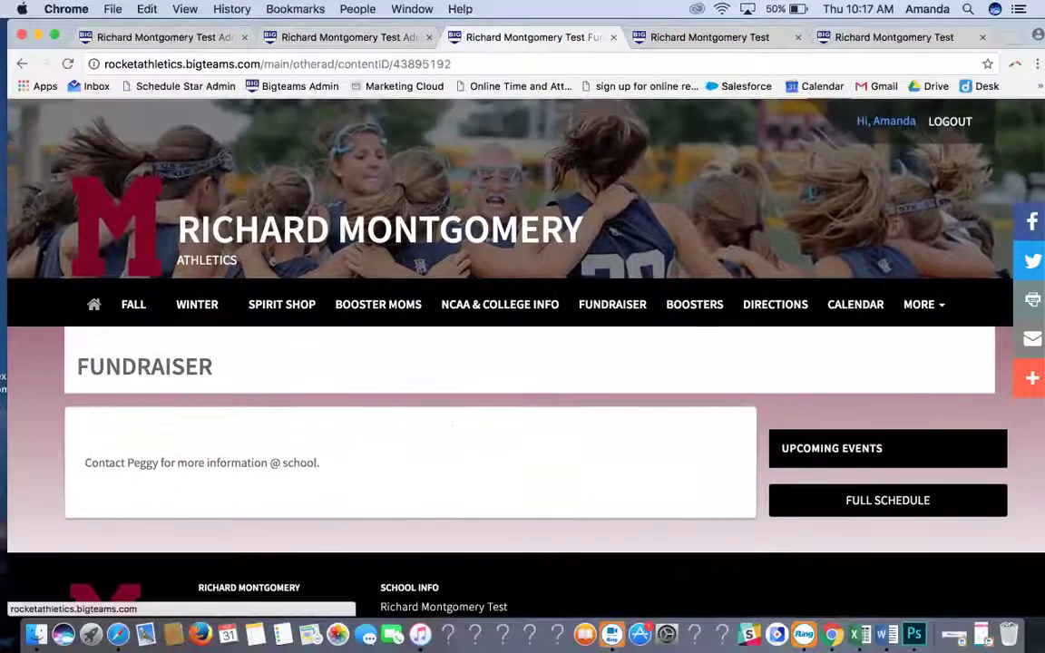
left_click(345, 37)
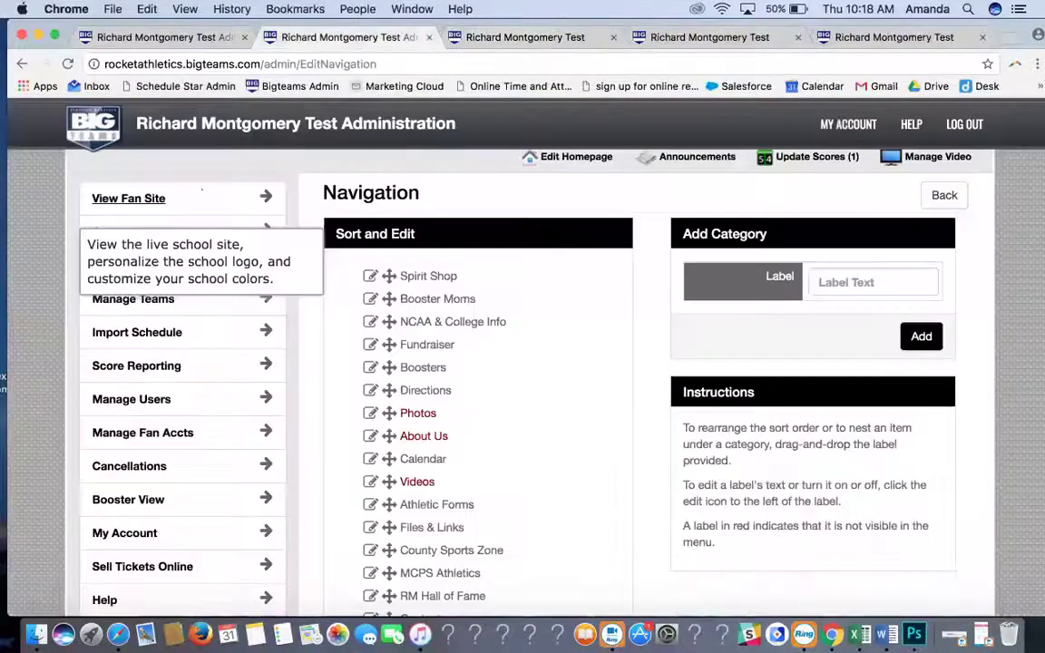
Open Manage Teams under General Website to see teams like Varsity Baseball grouped by sport.
left_click(145, 234)
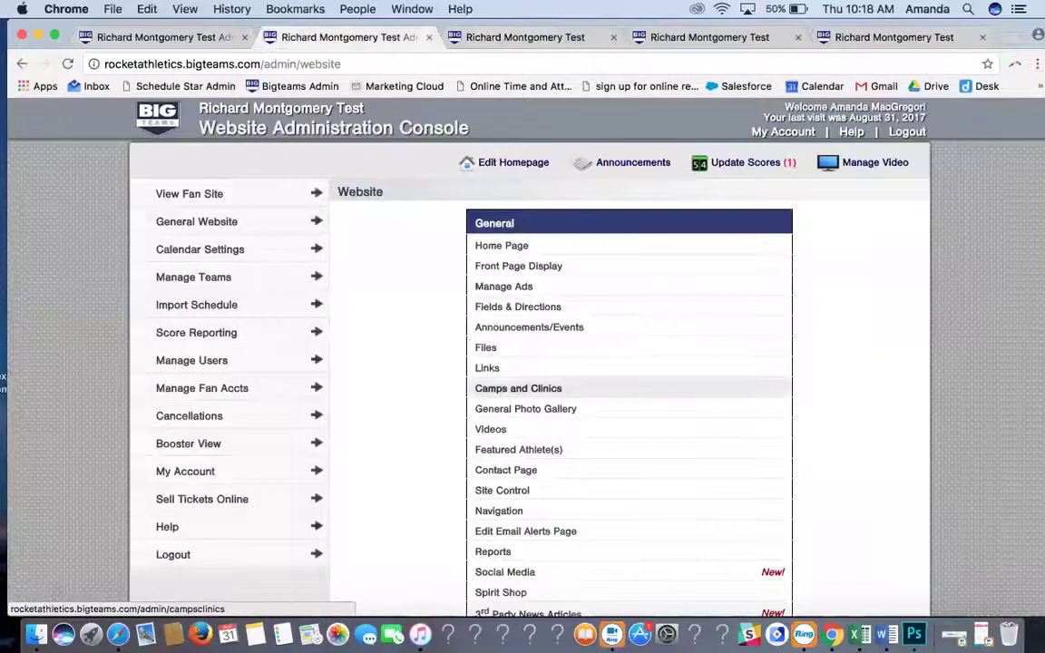
scroll(544, 313, "down", 3)
scroll(517, 312, "up", 3)
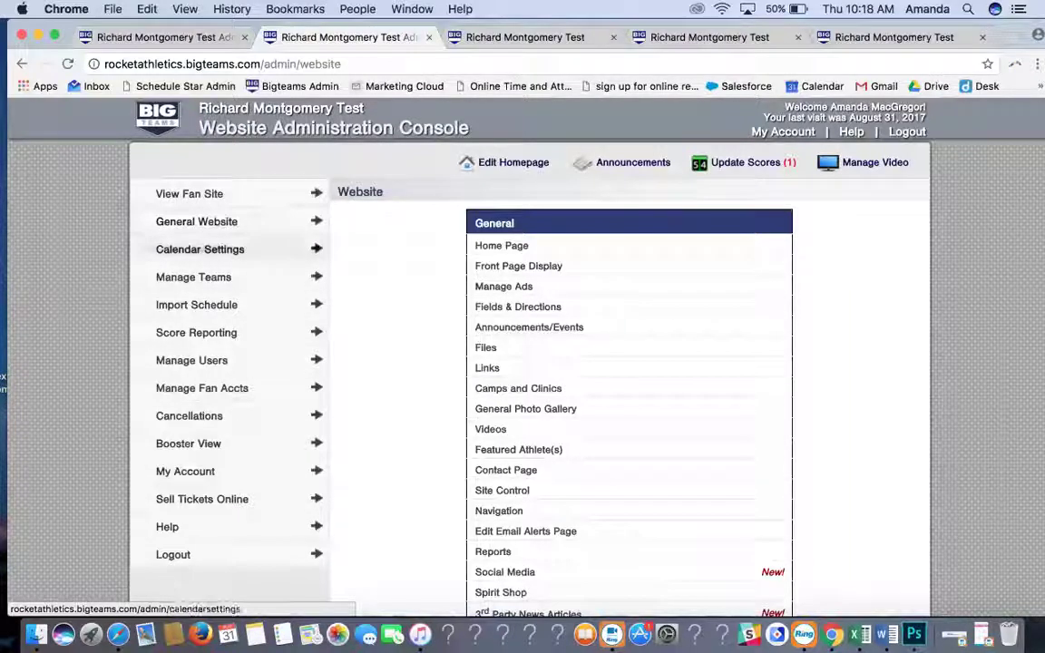
left_click(193, 277)
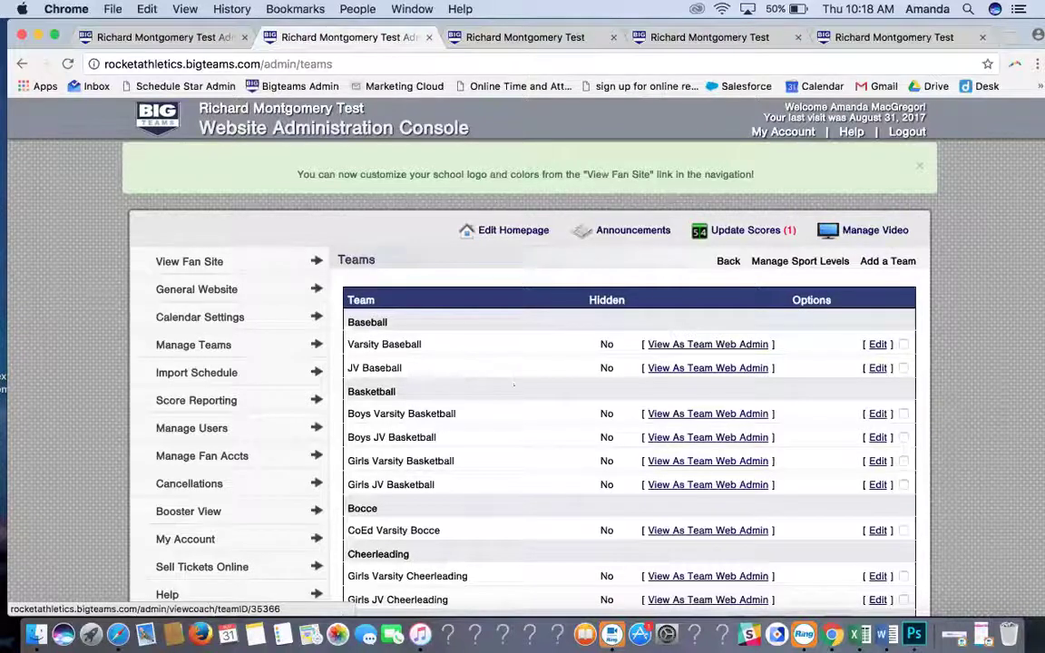
scroll(522, 381, "down", 2)
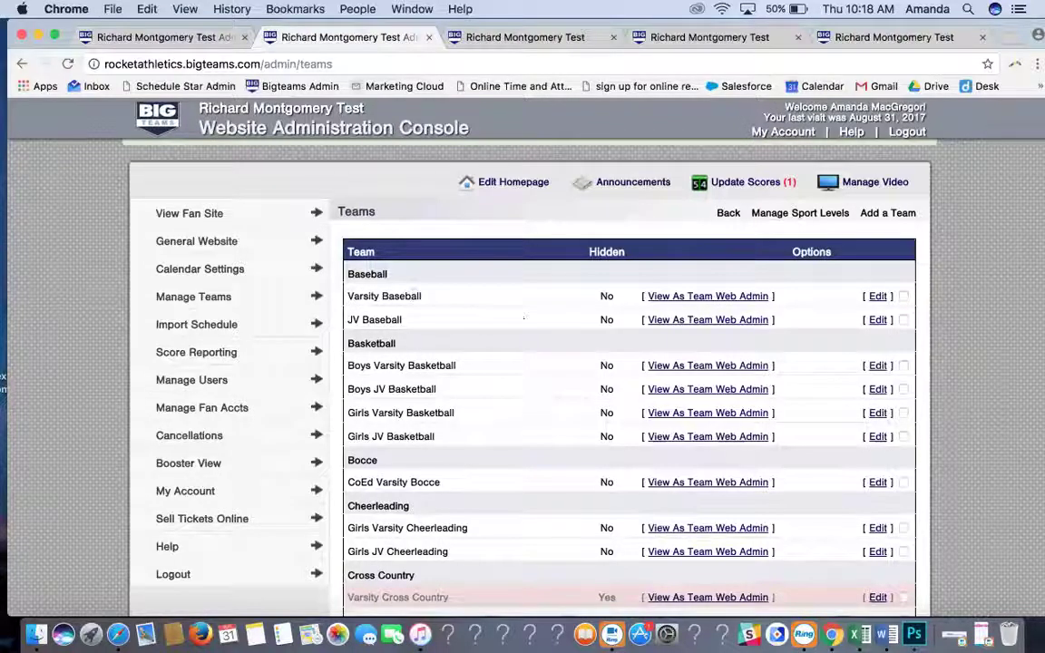
Manage Varsity Baseball as team web admin and review its Spring 2015 and Spring 2014 season pages.
left_click(708, 296)
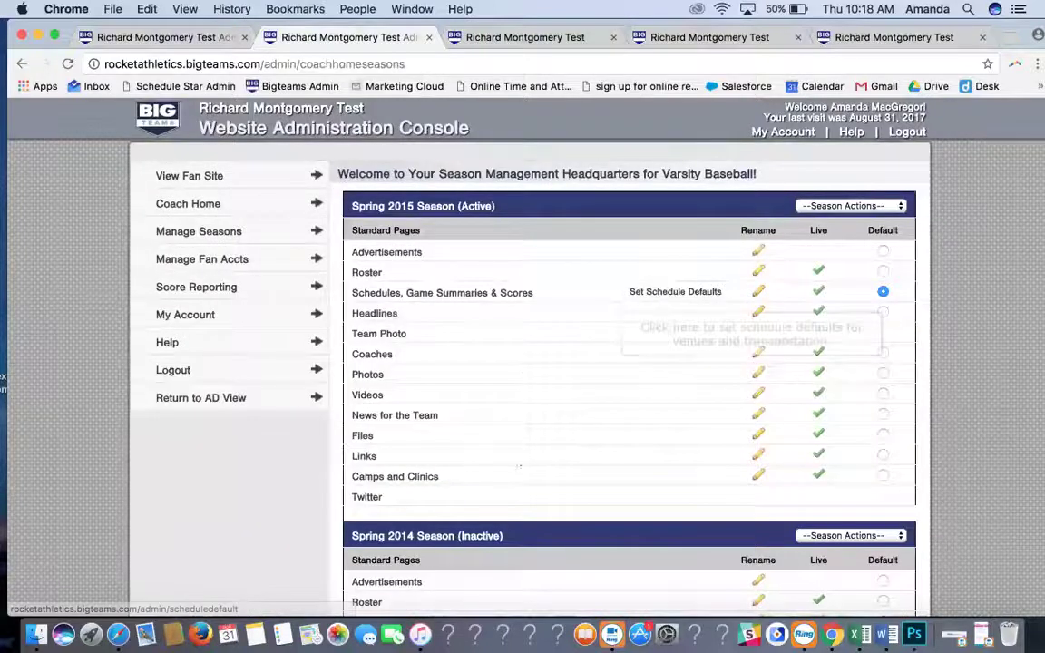
scroll(414, 541, "down", 10)
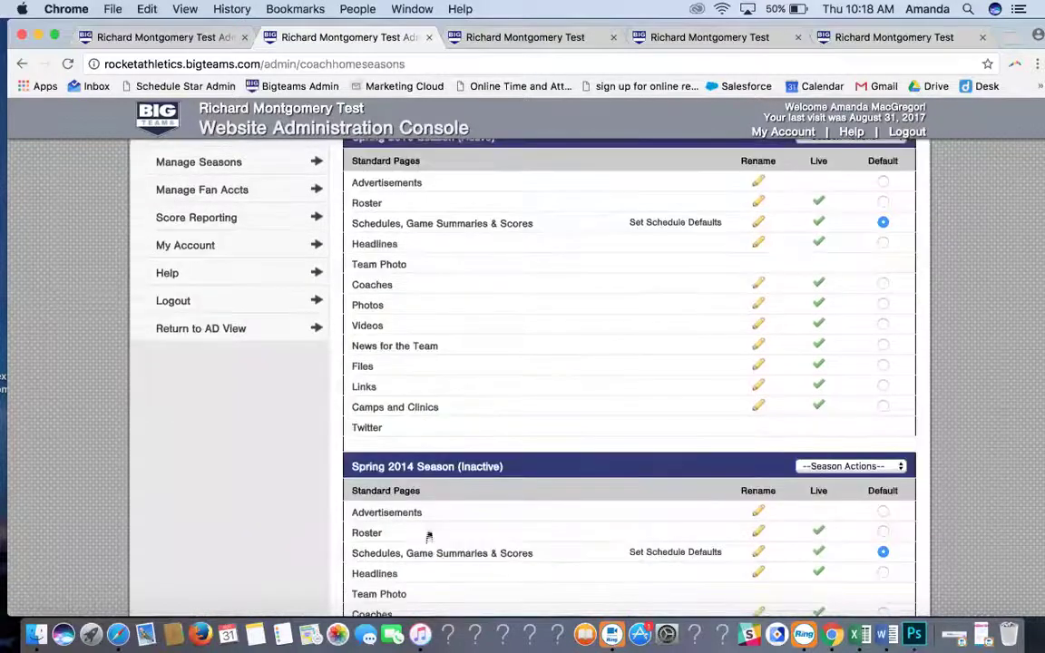
scroll(430, 536, "up", 6)
scroll(429, 536, "up", 5)
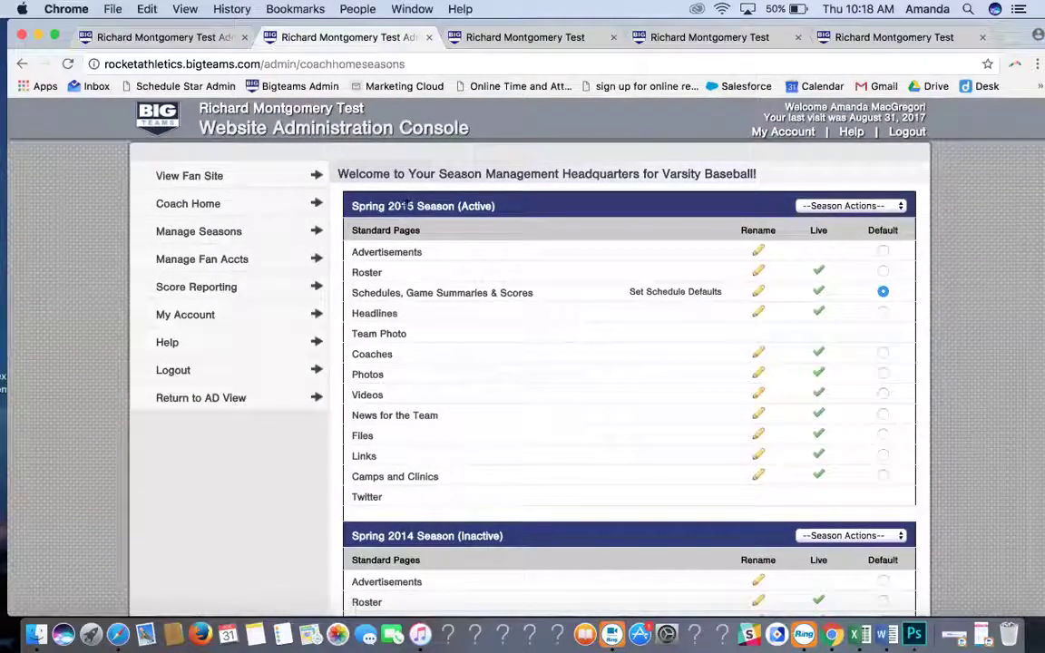
scroll(490, 201, "down", 8)
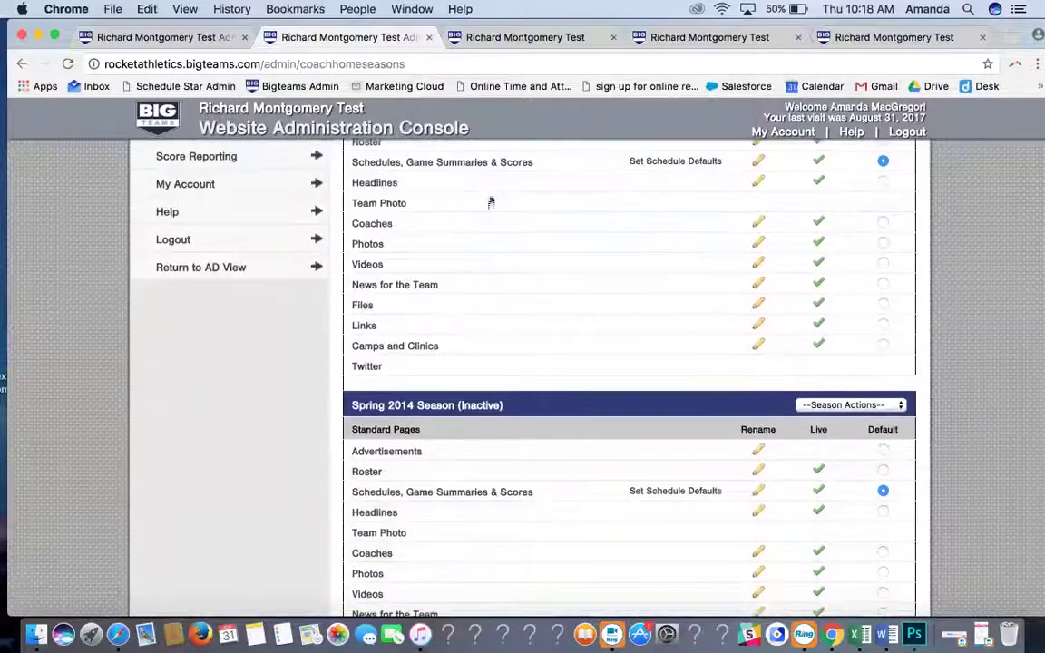
scroll(491, 202, "down", 3)
scroll(490, 201, "up", 12)
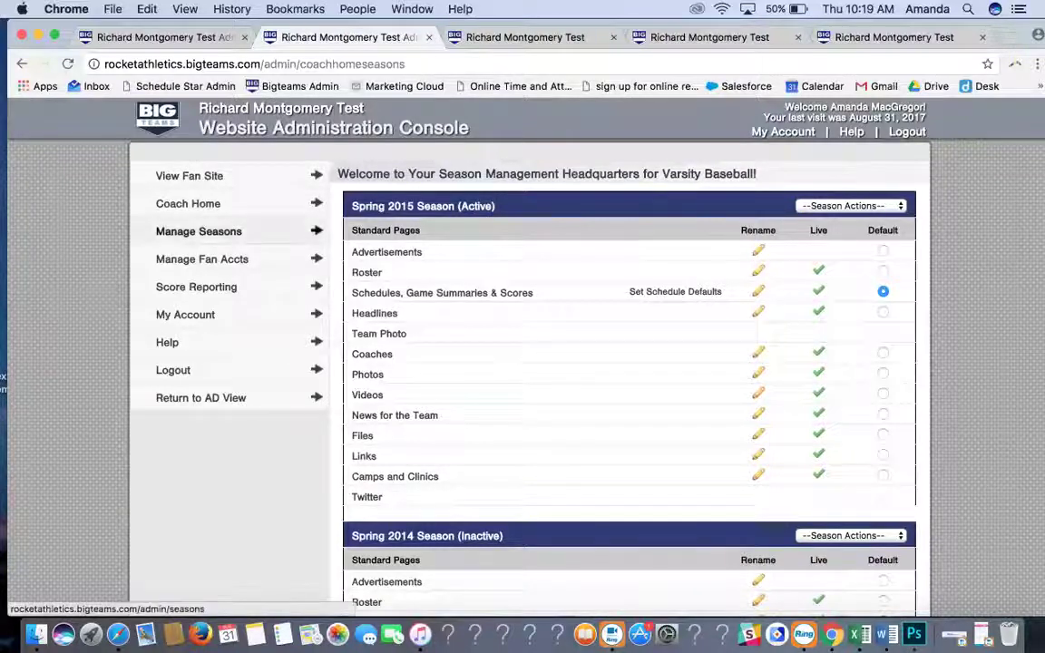
Change the Spring 2012 Varsity Baseball season's status to Hidden and return to Coach Home.
left_click(199, 232)
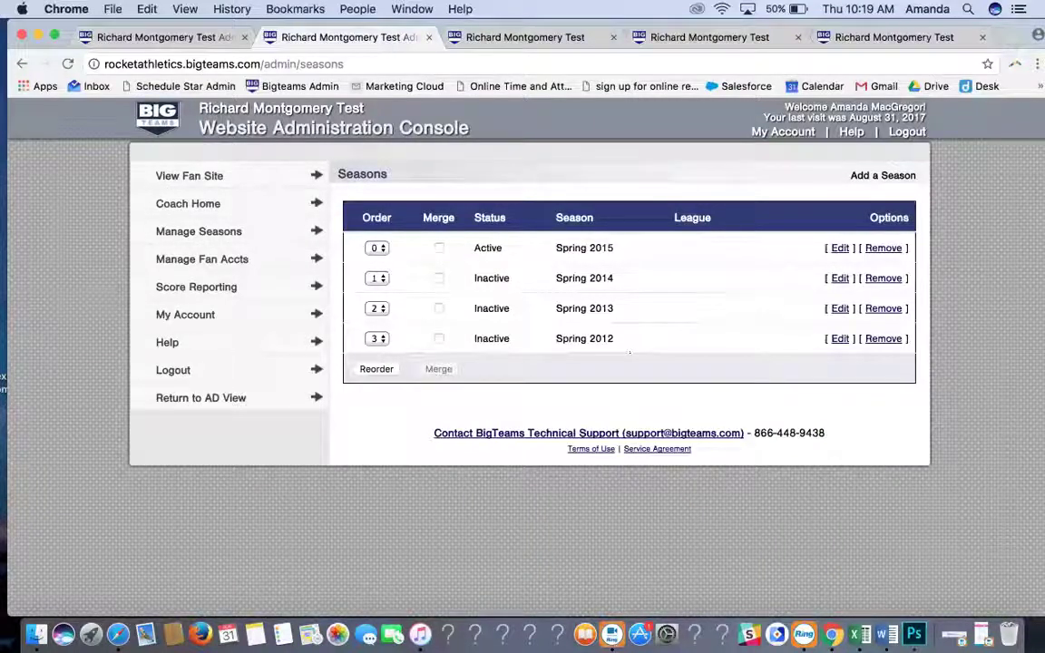
left_click(840, 339)
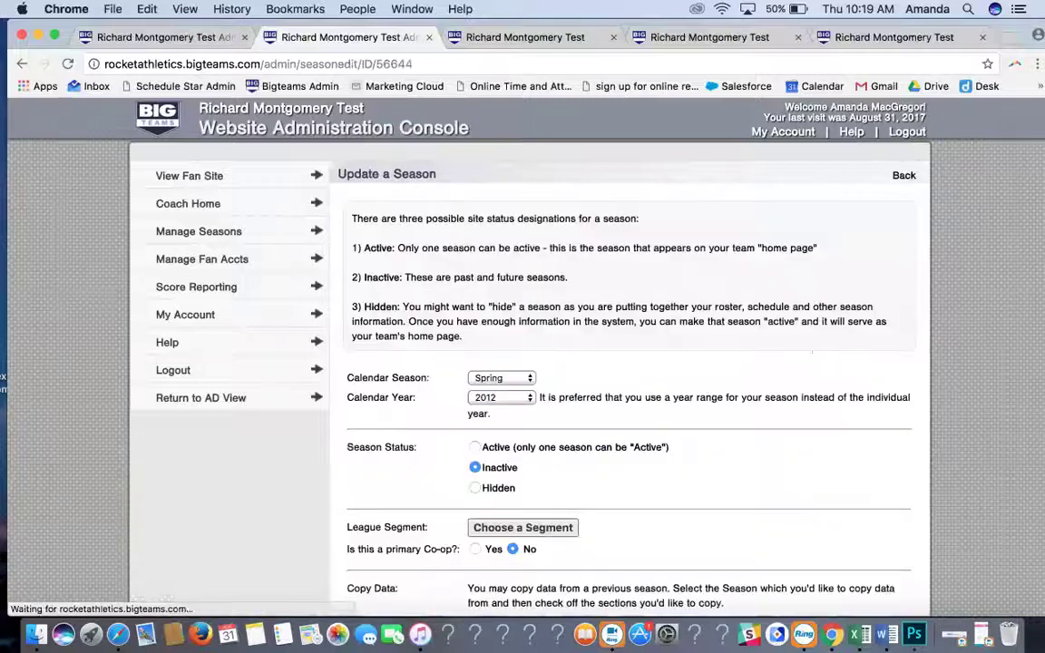
scroll(616, 388, "down", 2)
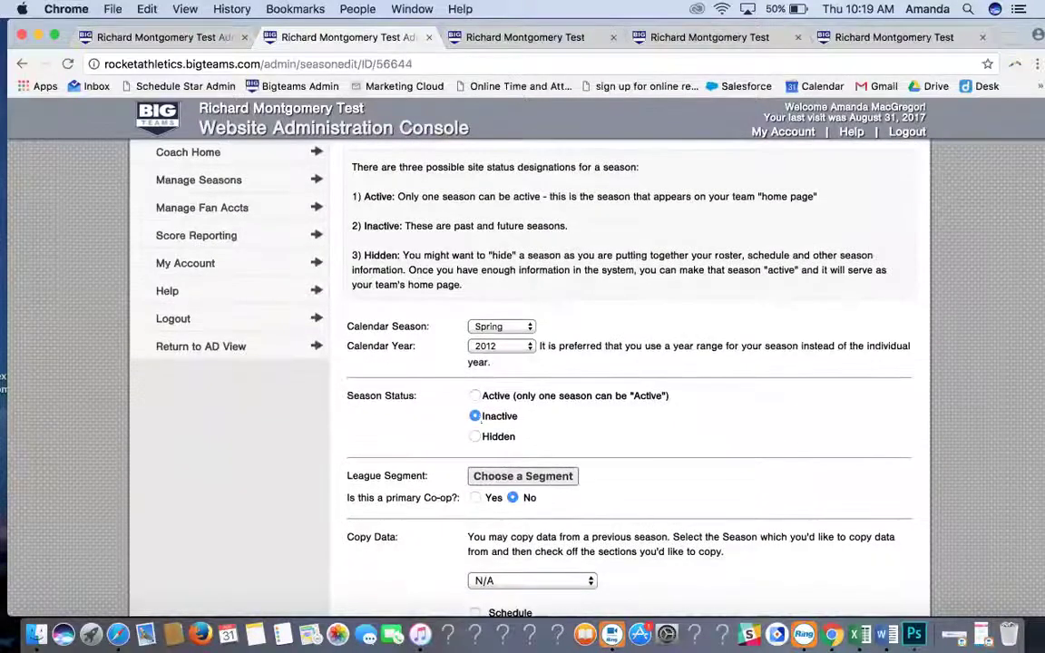
left_click(474, 436)
scroll(620, 381, "down", 4)
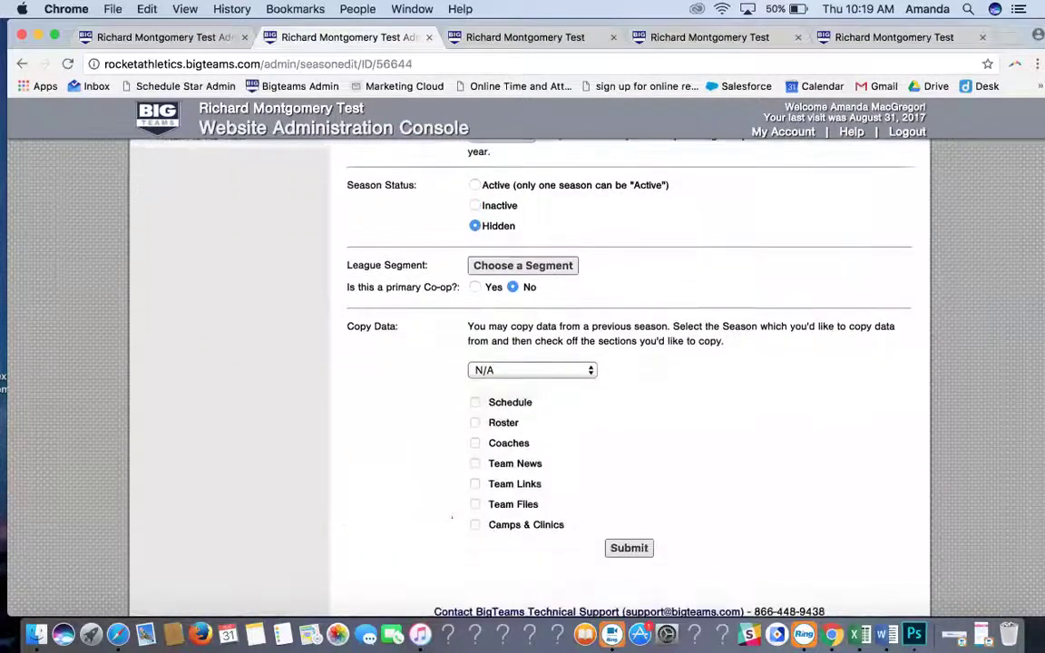
scroll(452, 517, "down", 1)
left_click(629, 515)
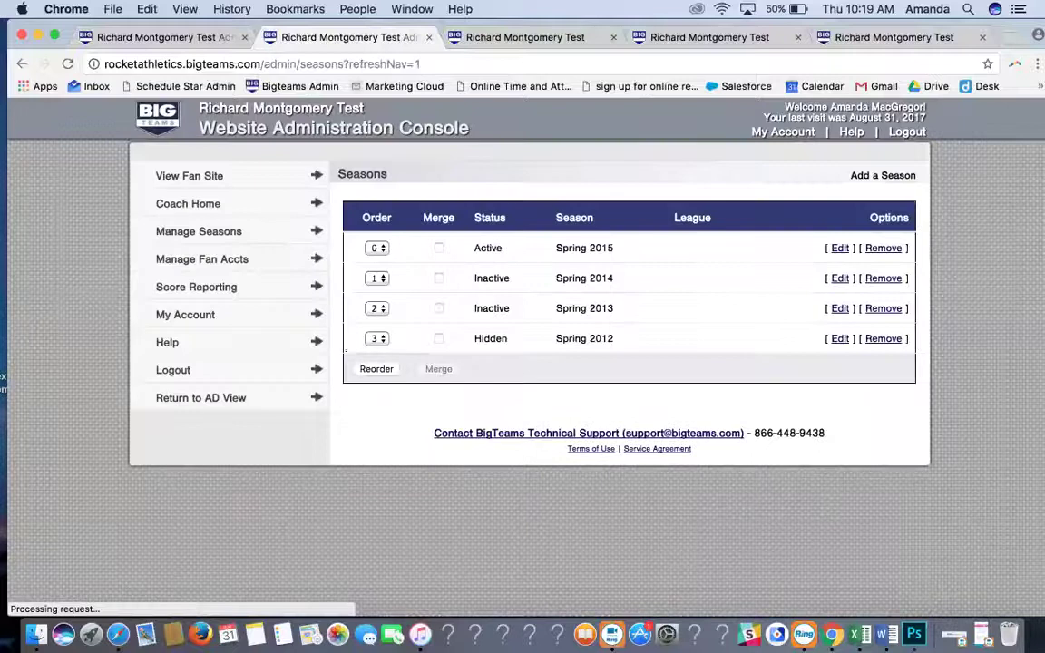
left_click(187, 203)
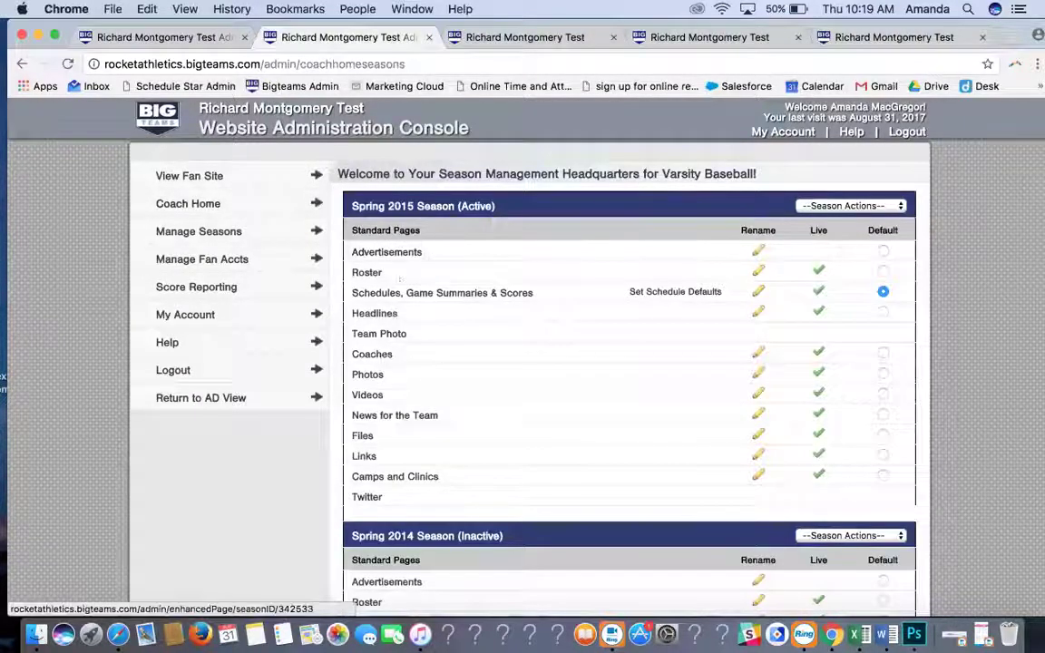
left_click(367, 272)
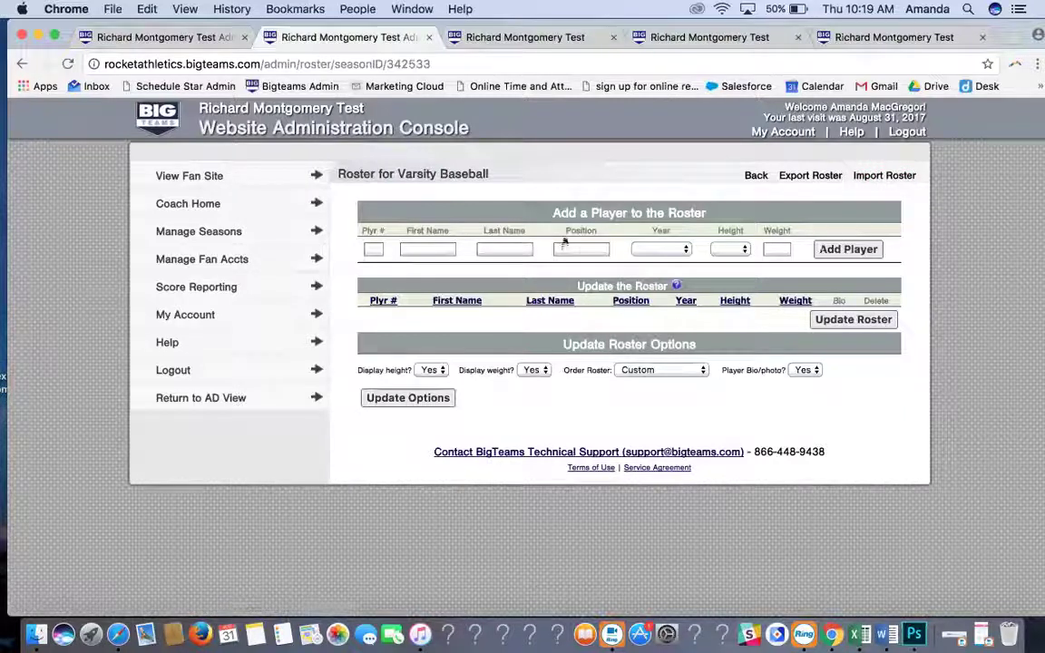
left_click(22, 63)
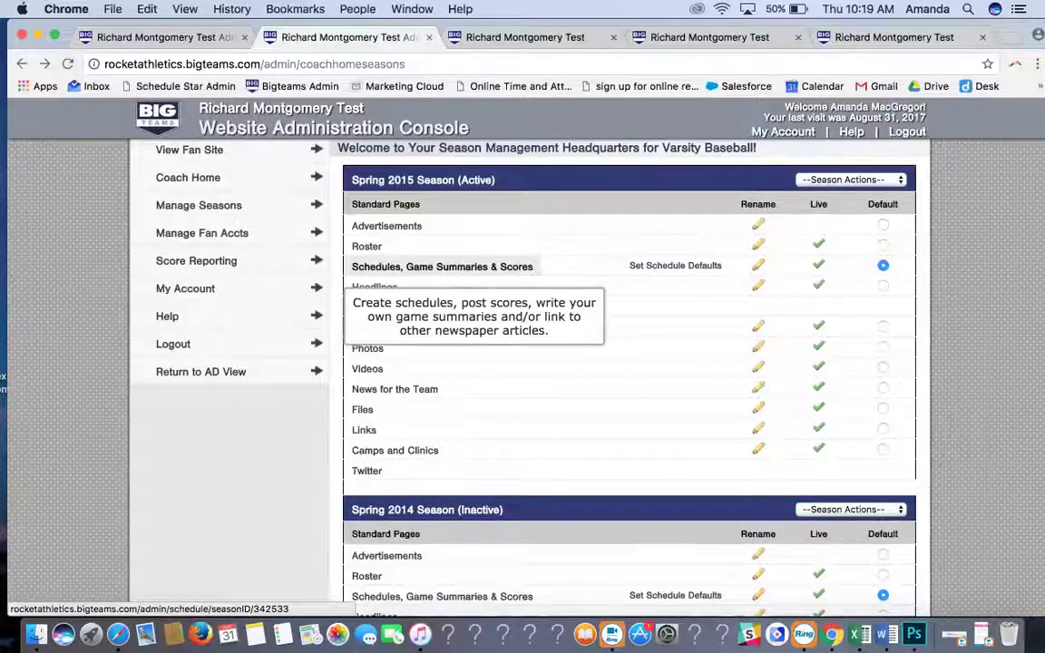
left_click(442, 267)
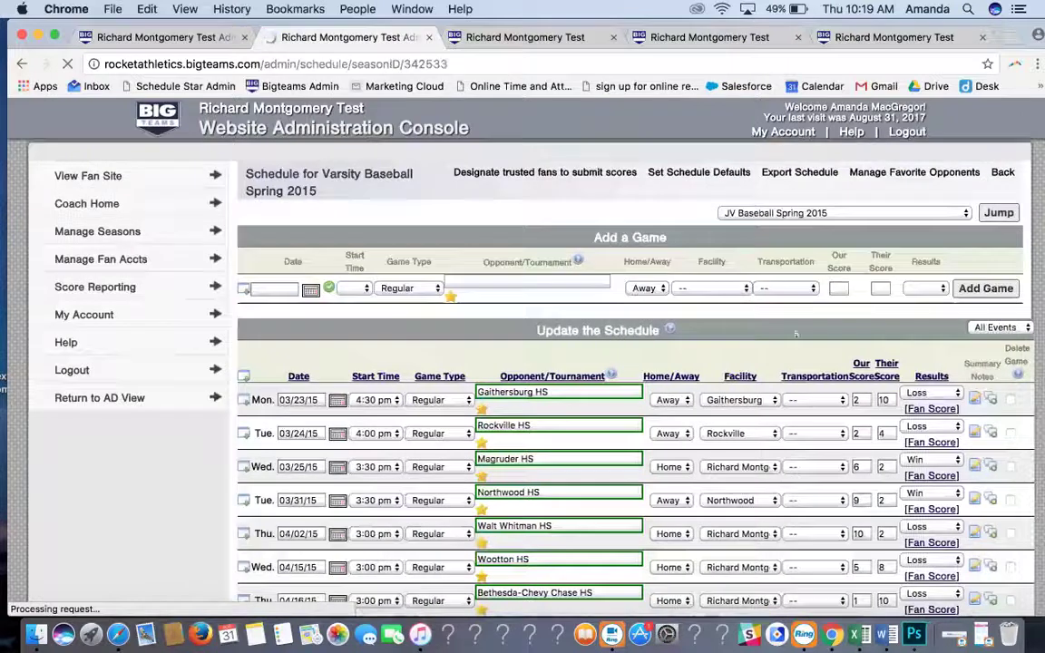
scroll(816, 354, "down", 1)
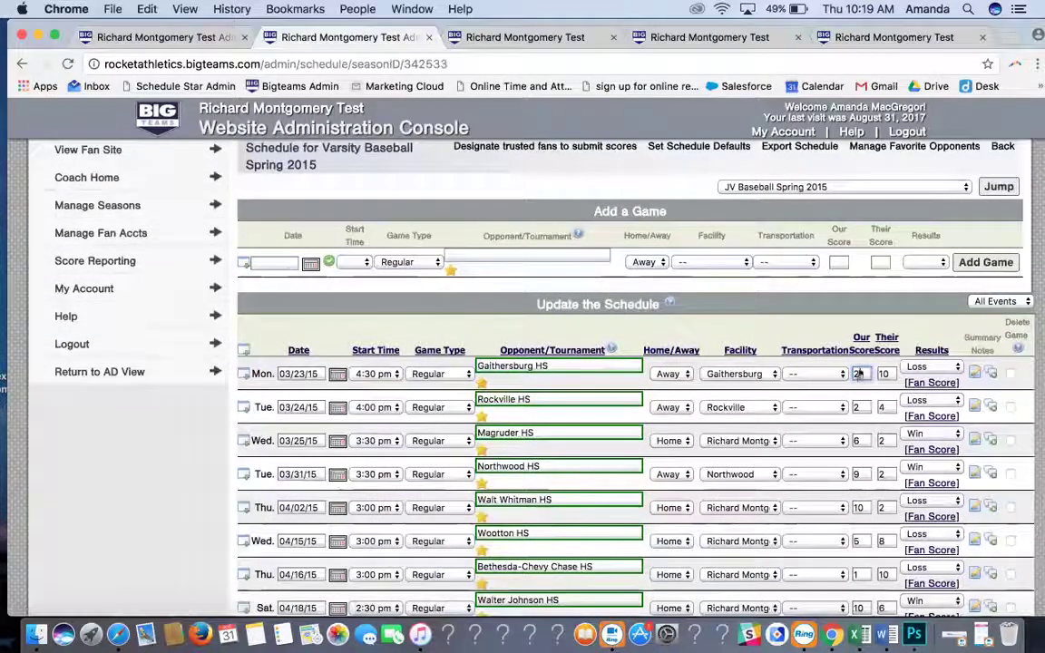
left_click(890, 373)
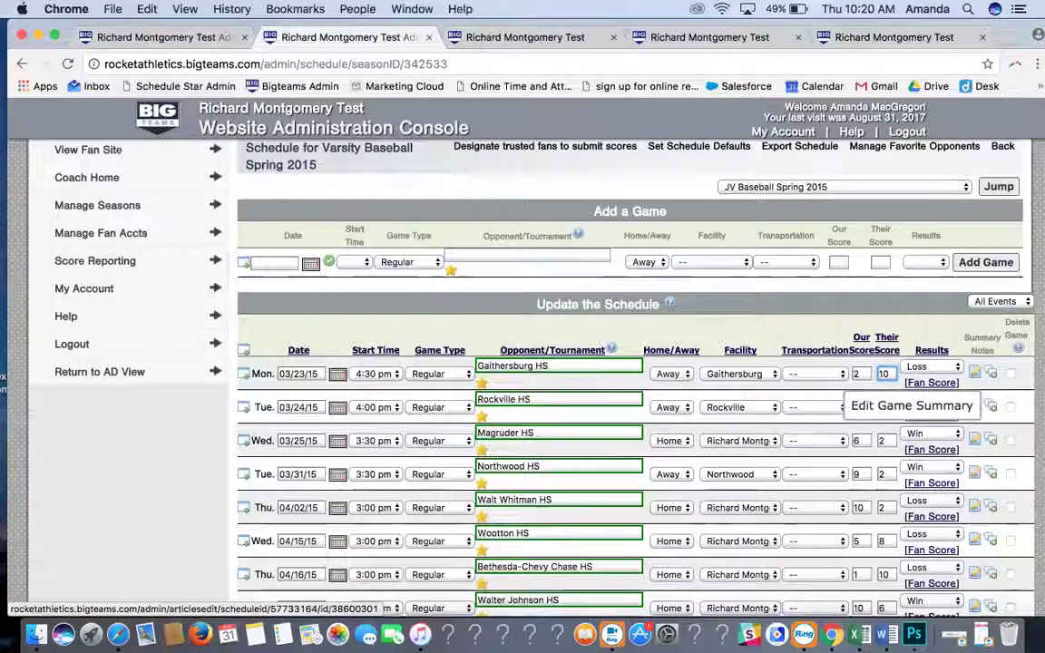
left_click(974, 407)
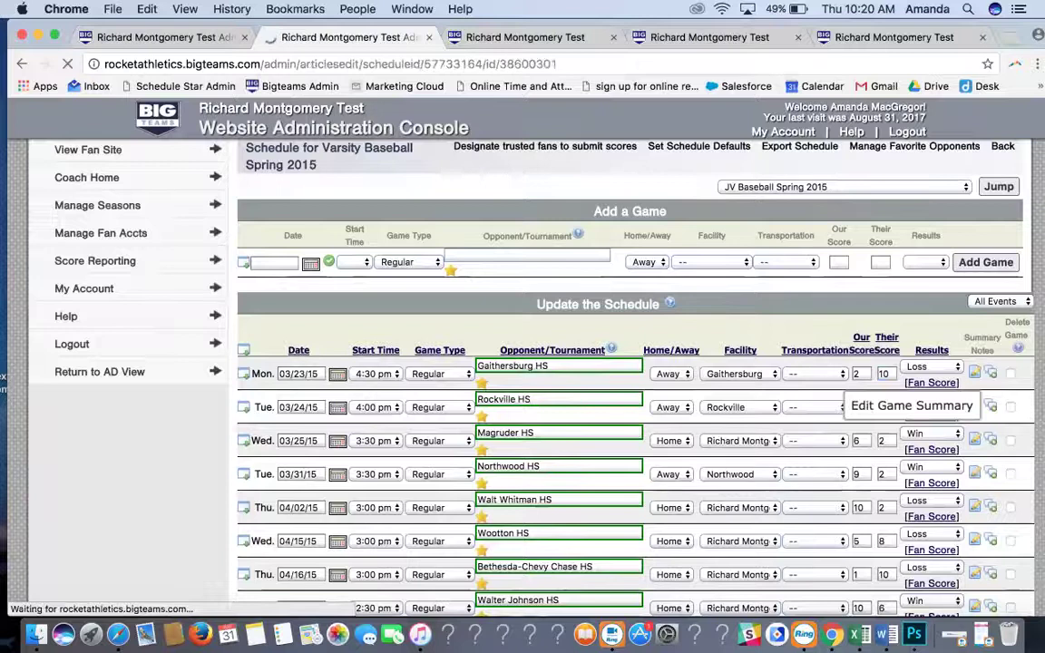
scroll(616, 485, "down", 2)
scroll(683, 381, "down", 3)
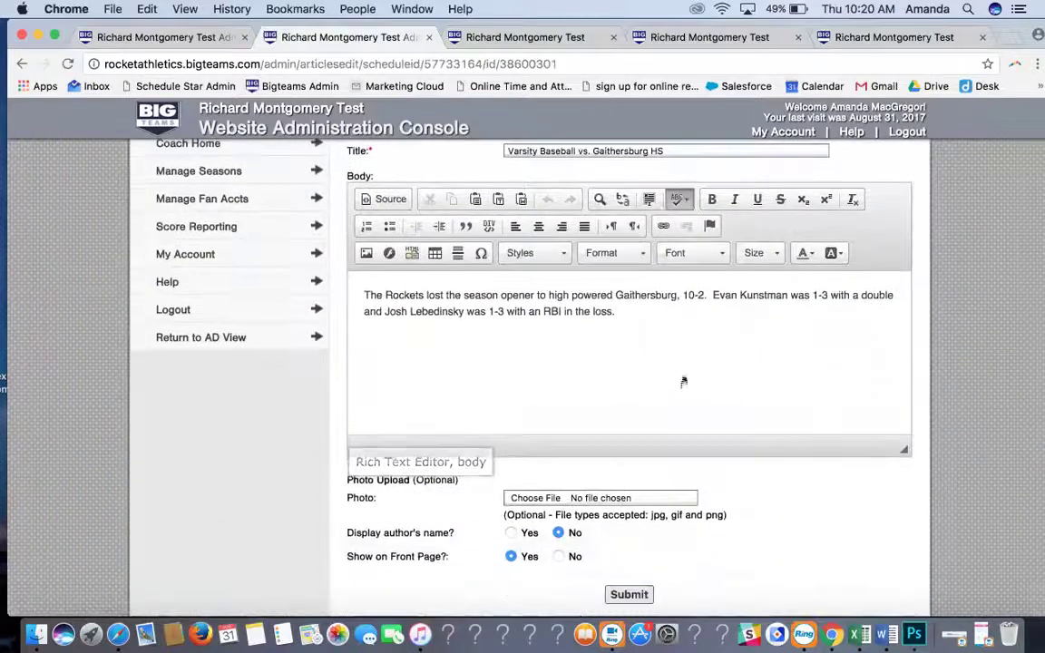
scroll(682, 380, "up", 5)
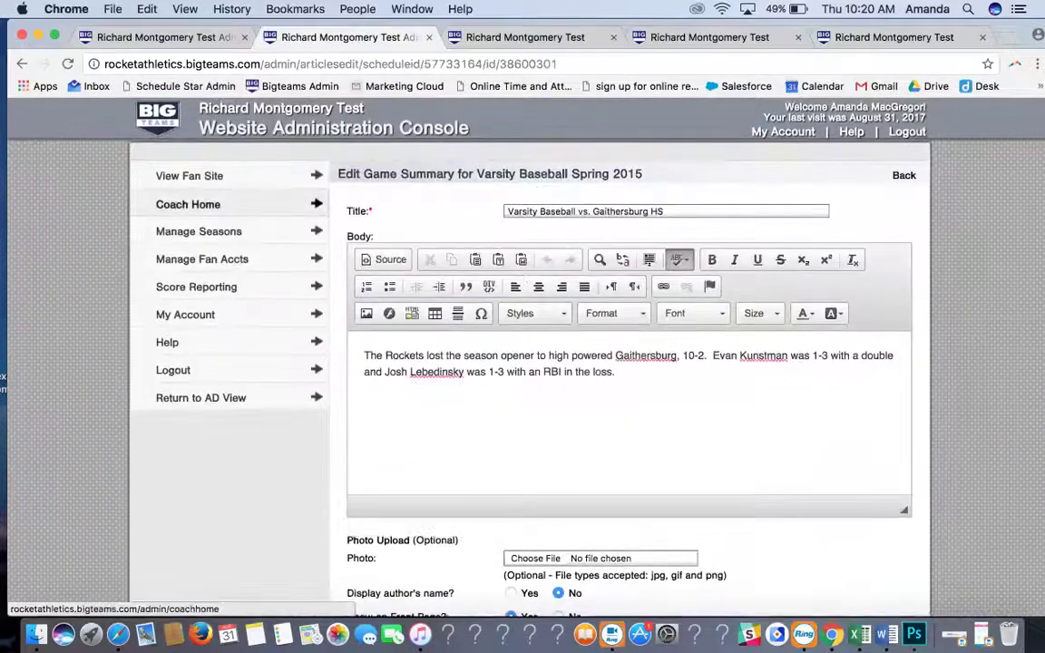
left_click(188, 204)
scroll(344, 261, "down", 1)
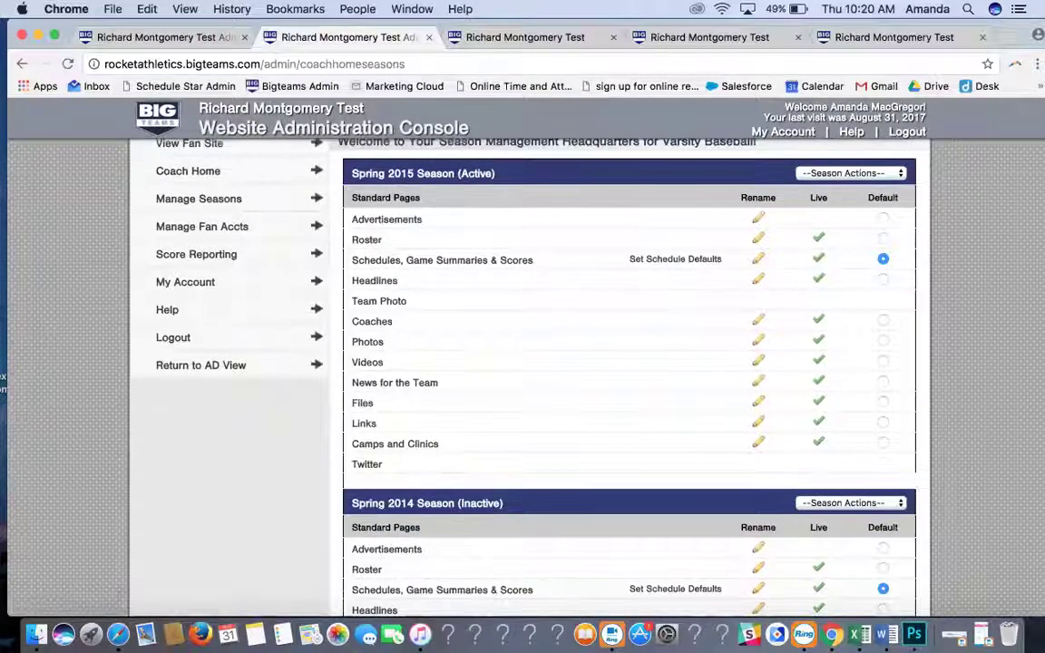
Start a new headline titled 'Practice is cancelled today' and paste the title into its body.
left_click(373, 281)
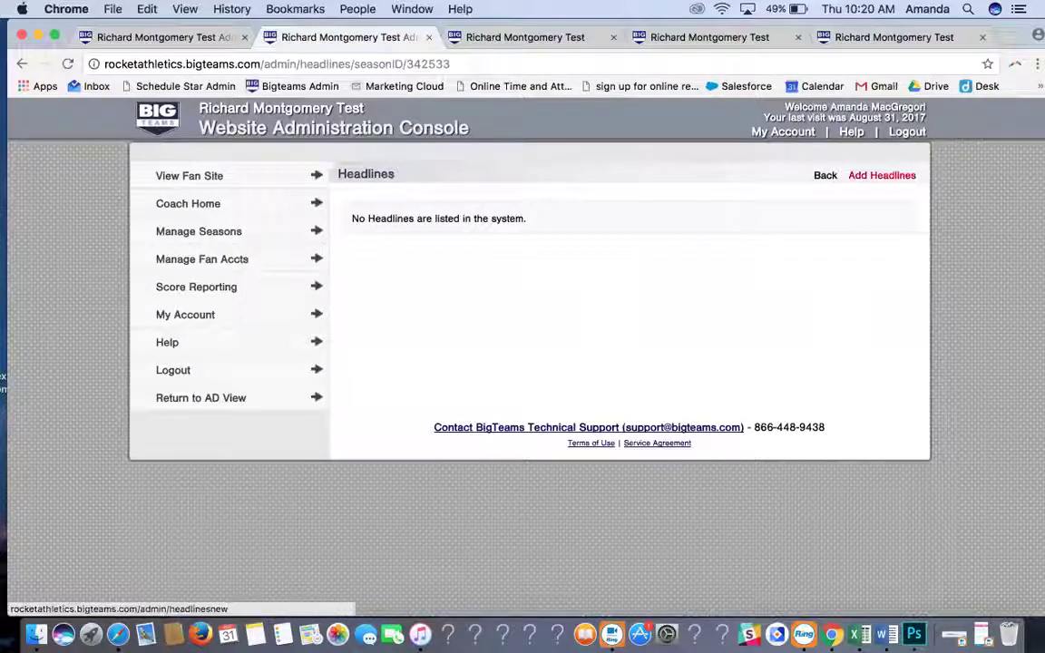
left_click(882, 175)
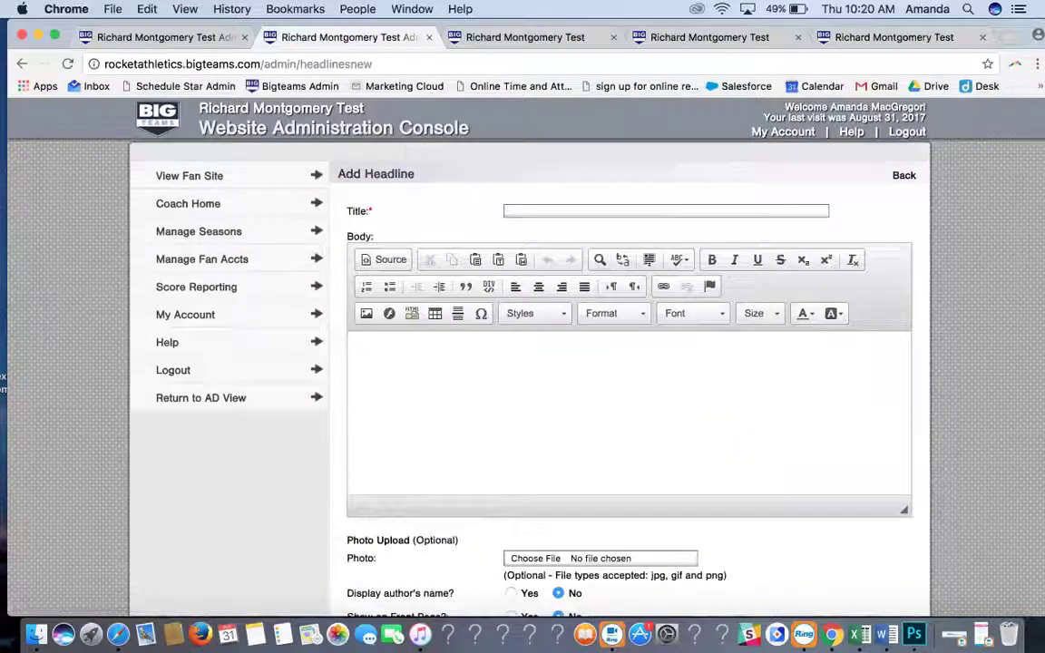
left_click(634, 210)
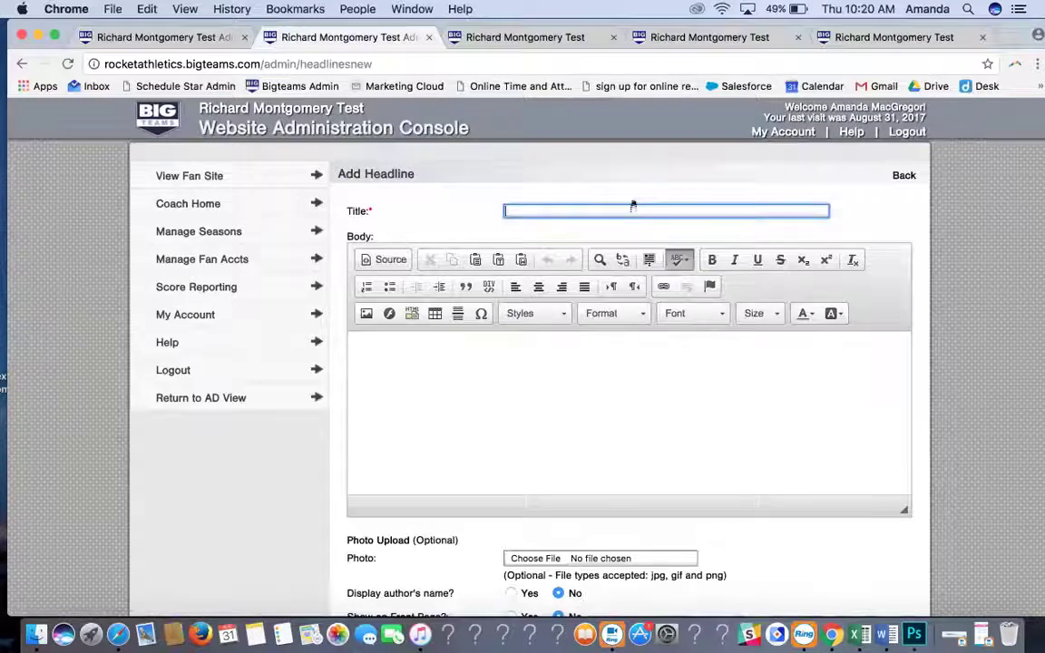
type("Practice is cancelled today")
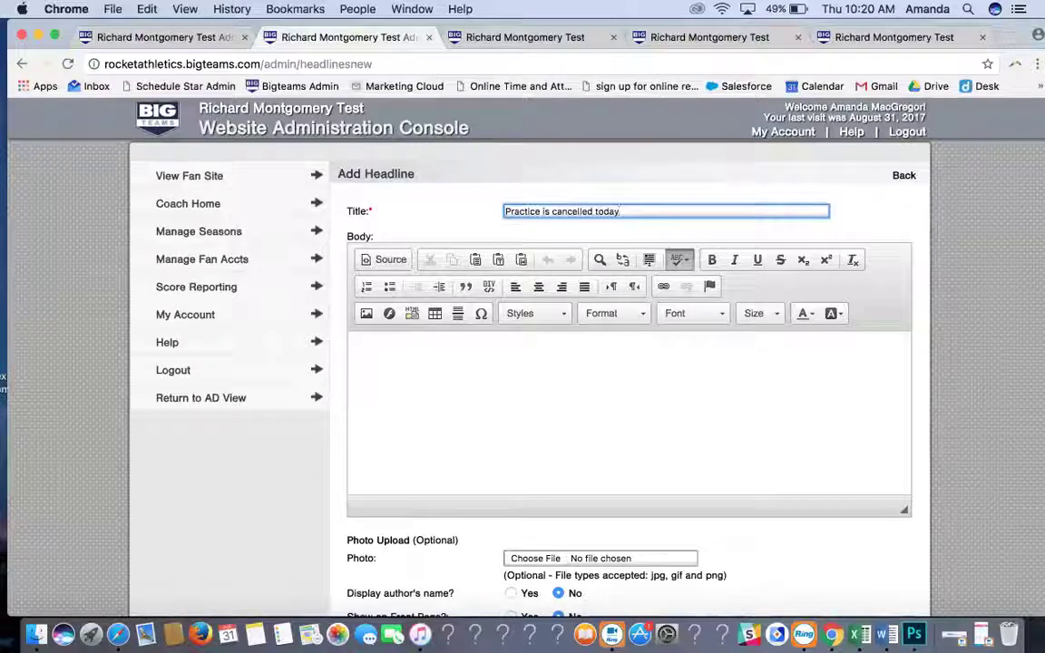
triple_click(678, 207)
key("super+c")
left_click(536, 373)
key("super+v")
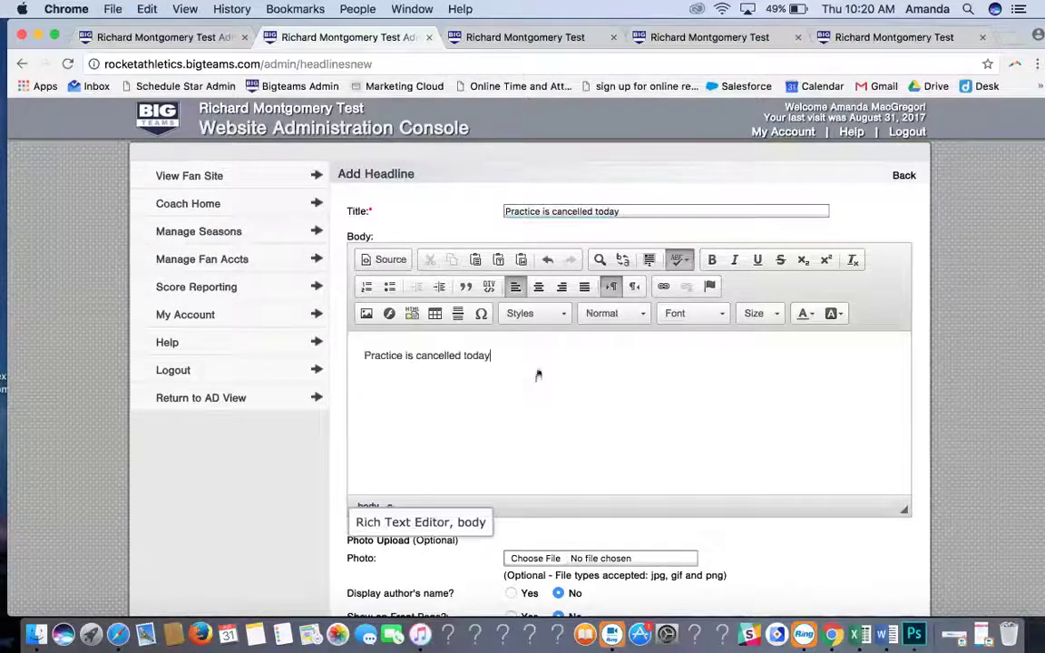
Display the author on the headline, changing the author name to Coach.
scroll(537, 373, "down", 5)
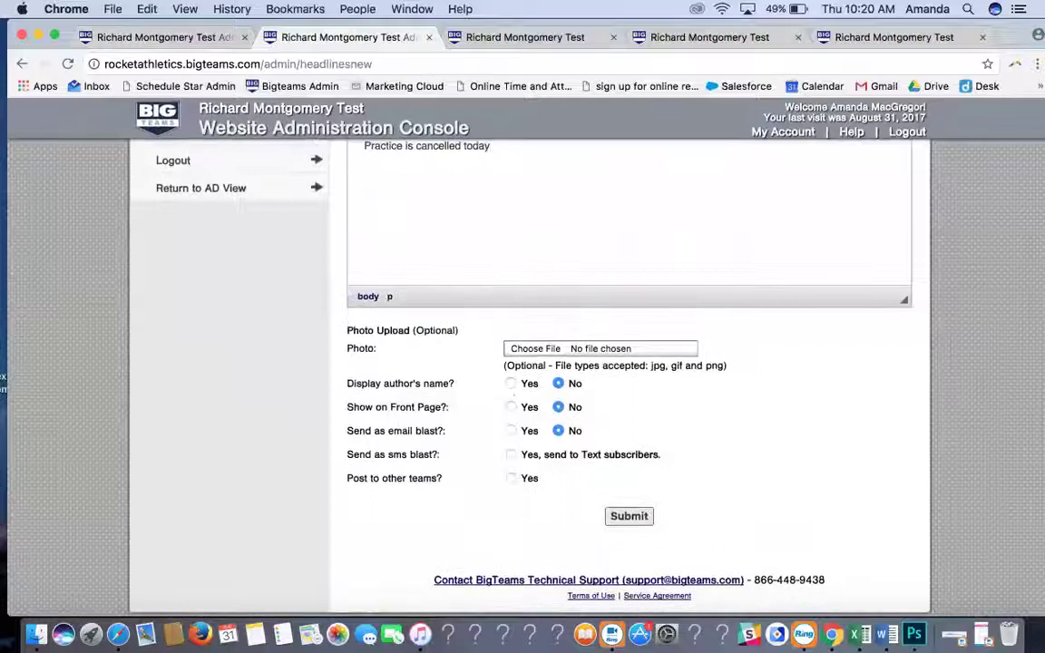
left_click(511, 387)
double_click(524, 407)
type("coach")
key("BackSpace")
key("BackSpace")
key("BackSpace")
key("BackSpace")
key("BackSpace")
type("Coach MacGregor")
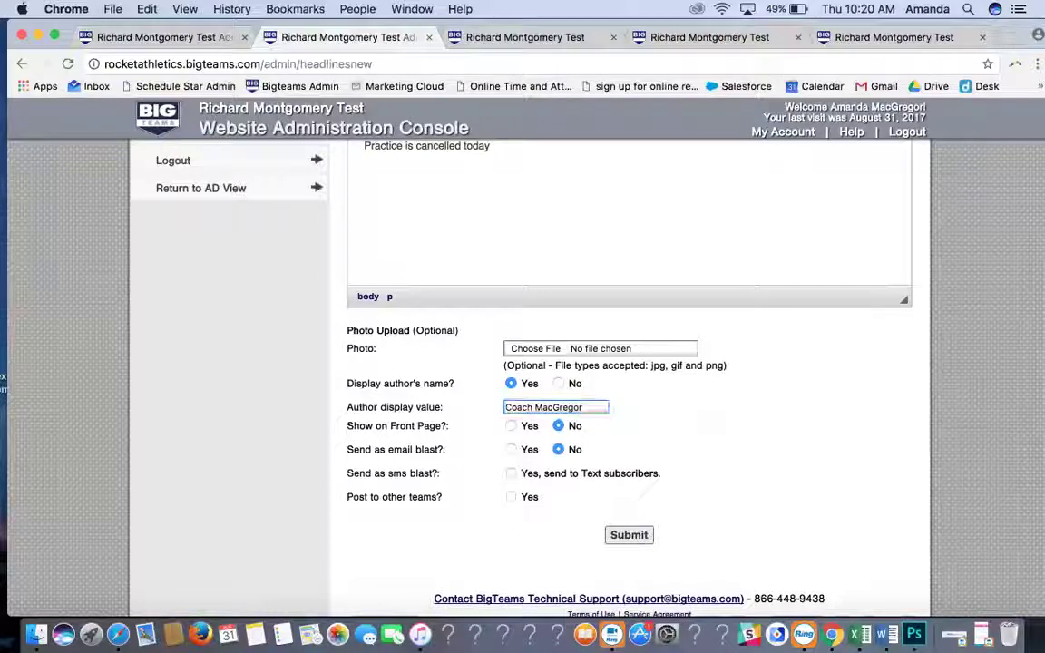
Mark the headline for Front Page, email blast and SMS blast, then return to Coach Home.
left_click(511, 425)
scroll(510, 462, "down", 2)
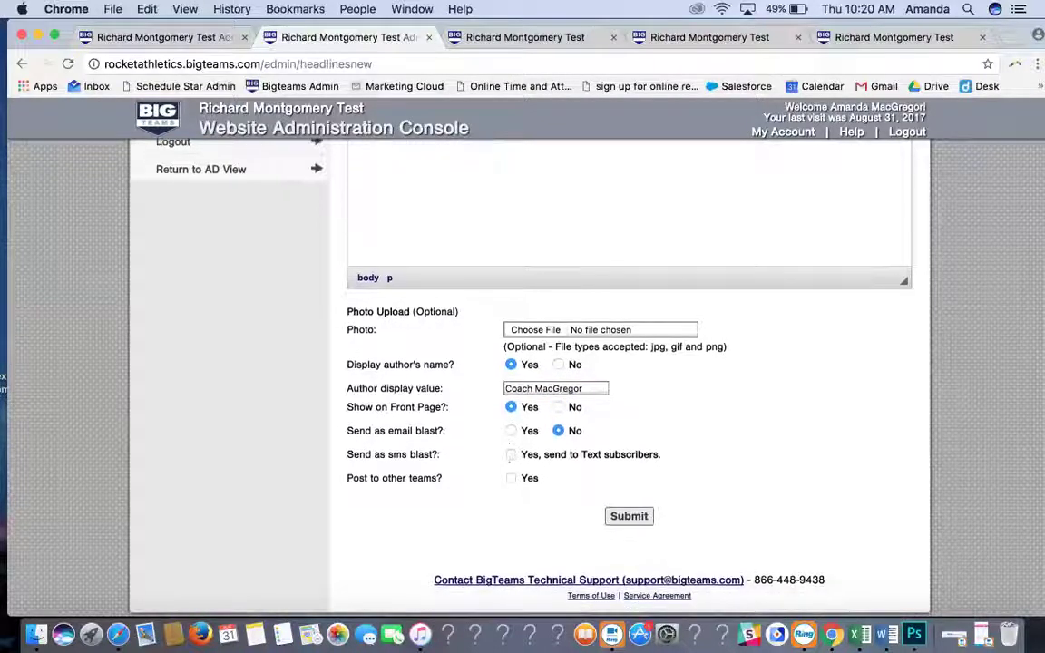
left_click(511, 431)
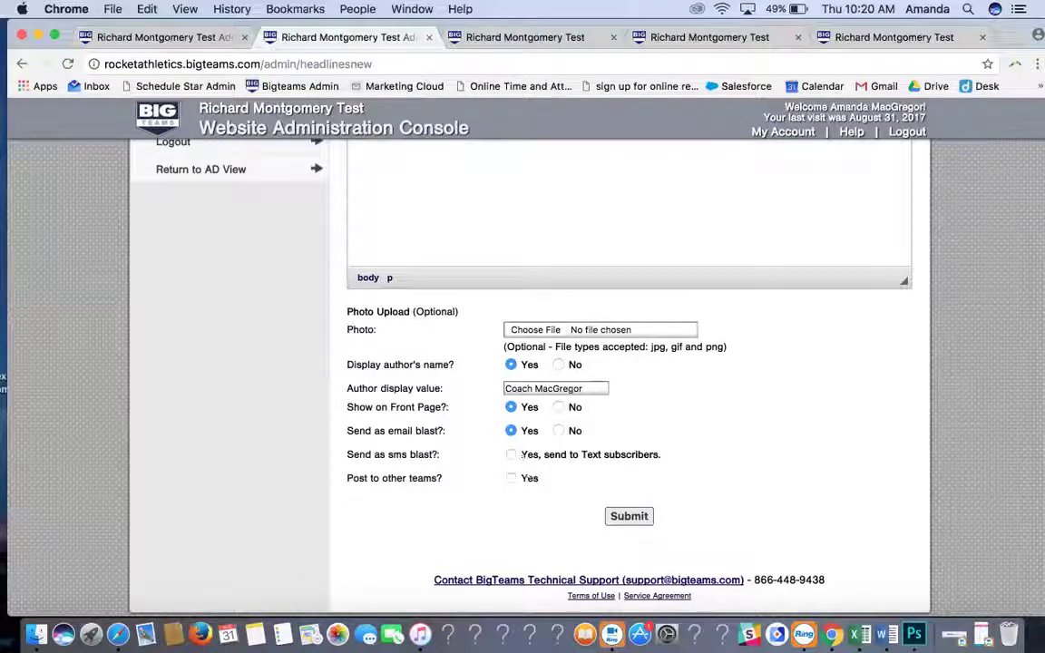
left_click(511, 455)
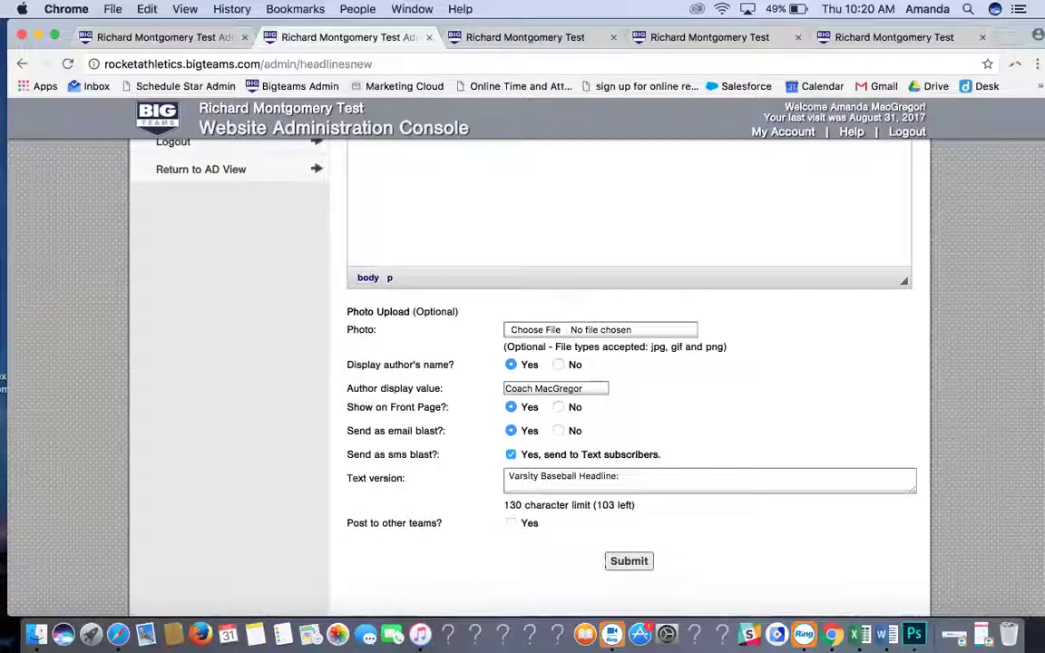
scroll(522, 363, "up", 5)
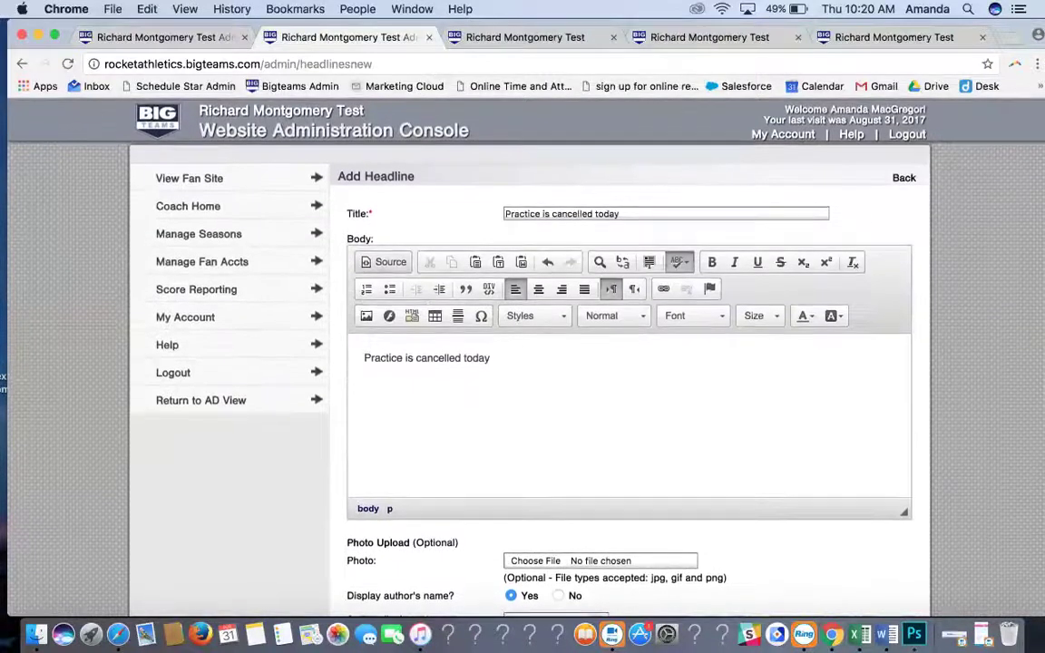
left_click(188, 204)
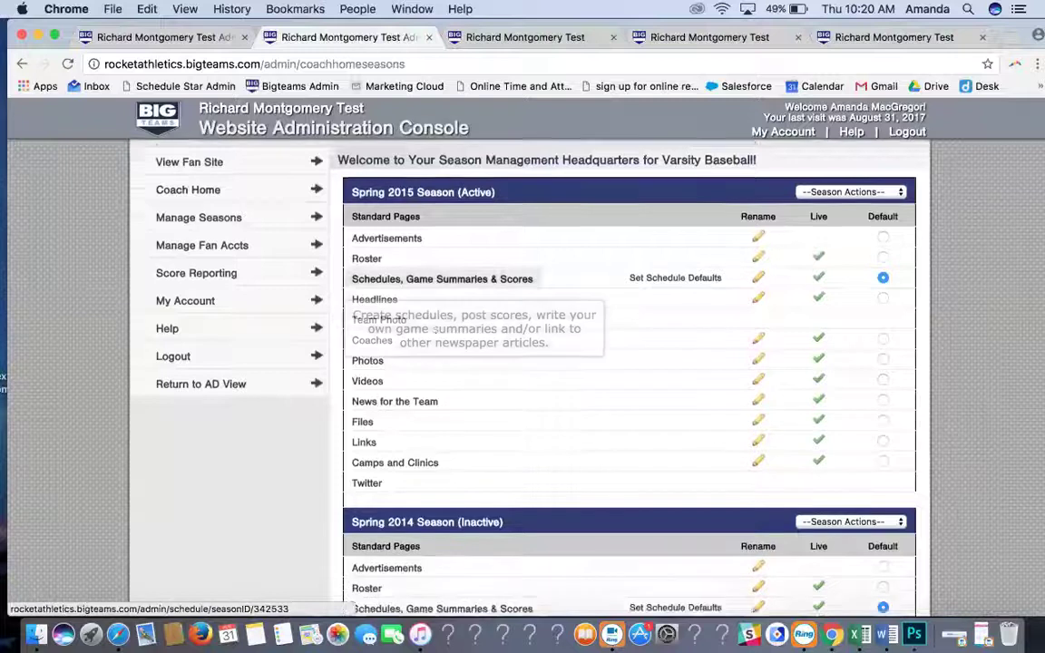
Look over the season's Coaches and News for the Team pages, going back to the seasons page each time.
scroll(381, 264, "down", 2)
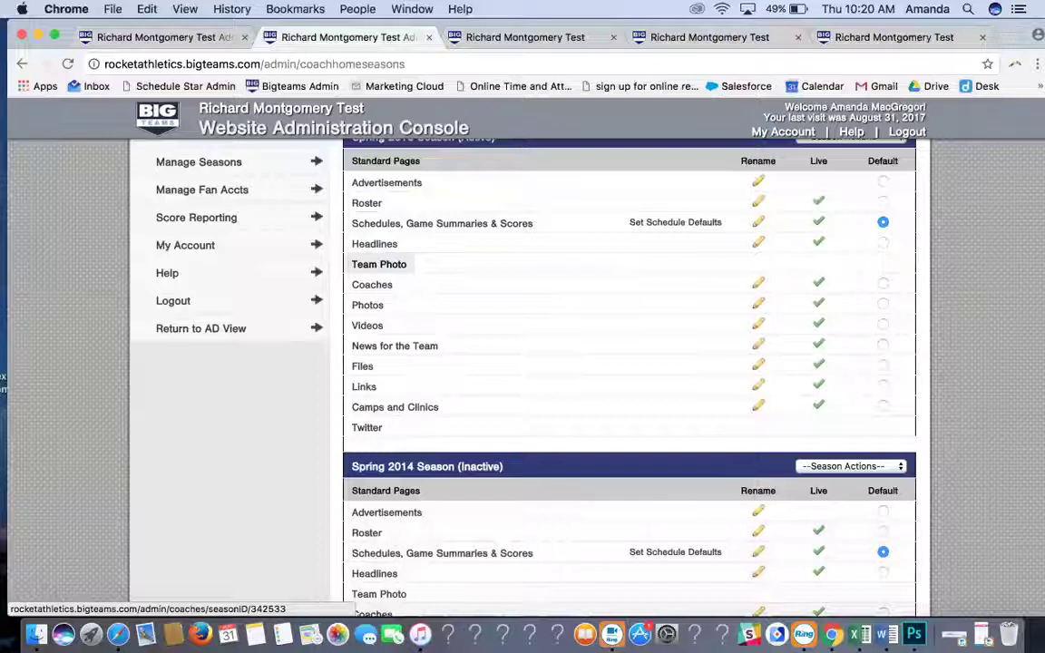
left_click(372, 284)
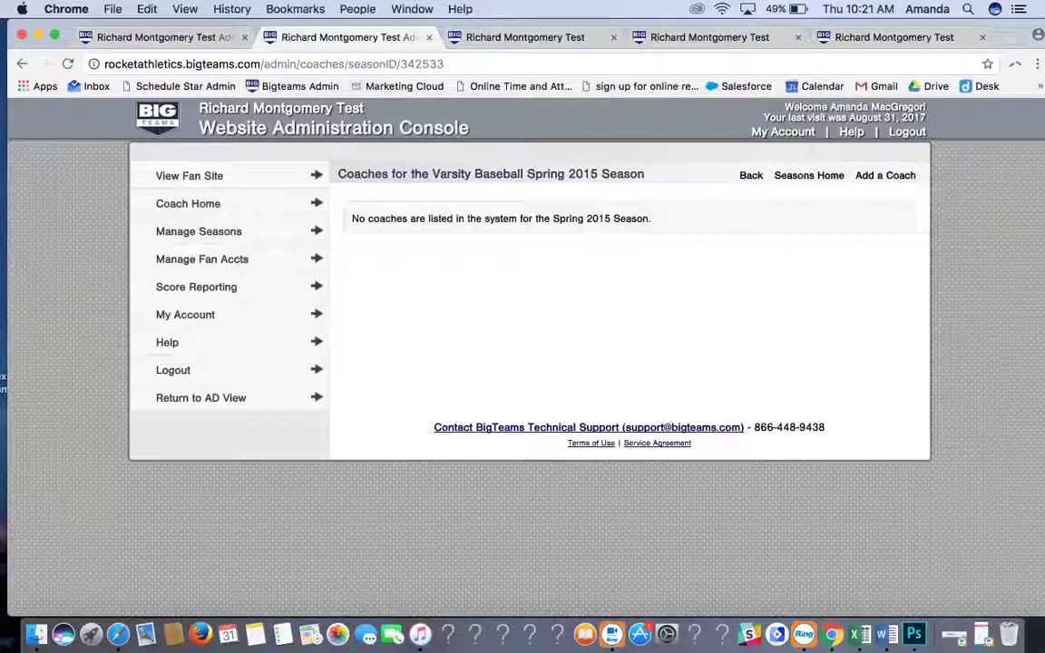
left_click(22, 63)
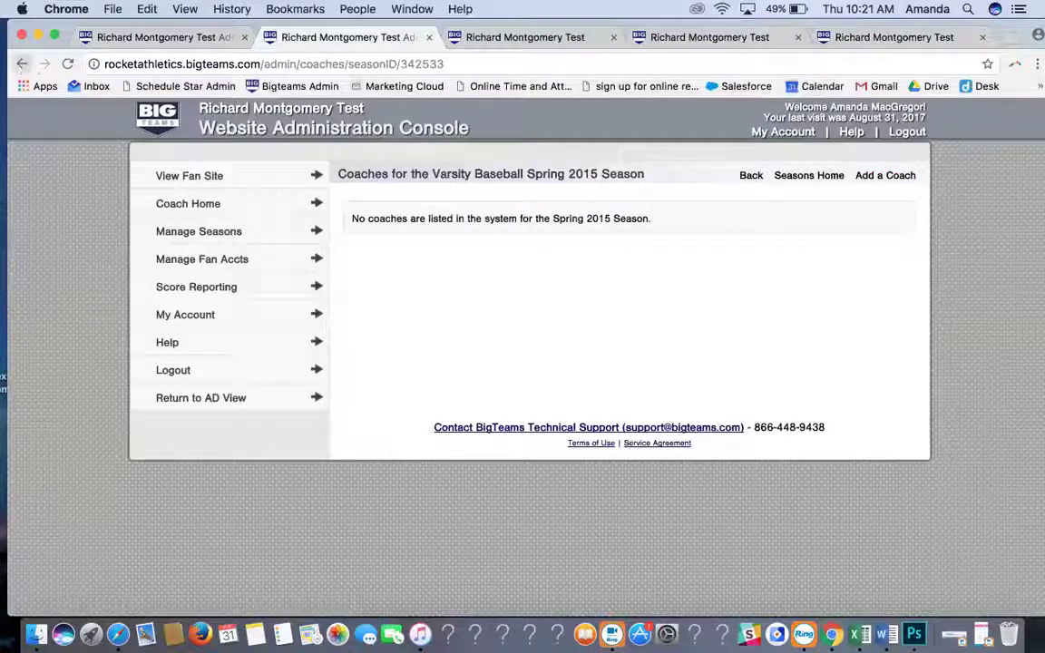
scroll(425, 262, "down", 1)
scroll(425, 261, "down", 1)
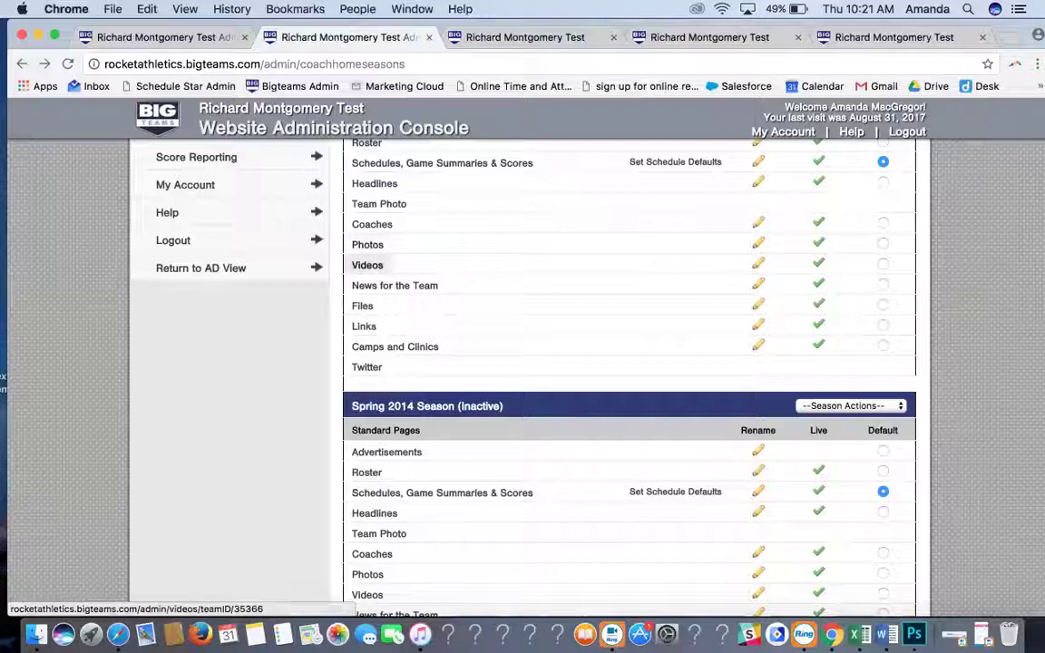
left_click(395, 286)
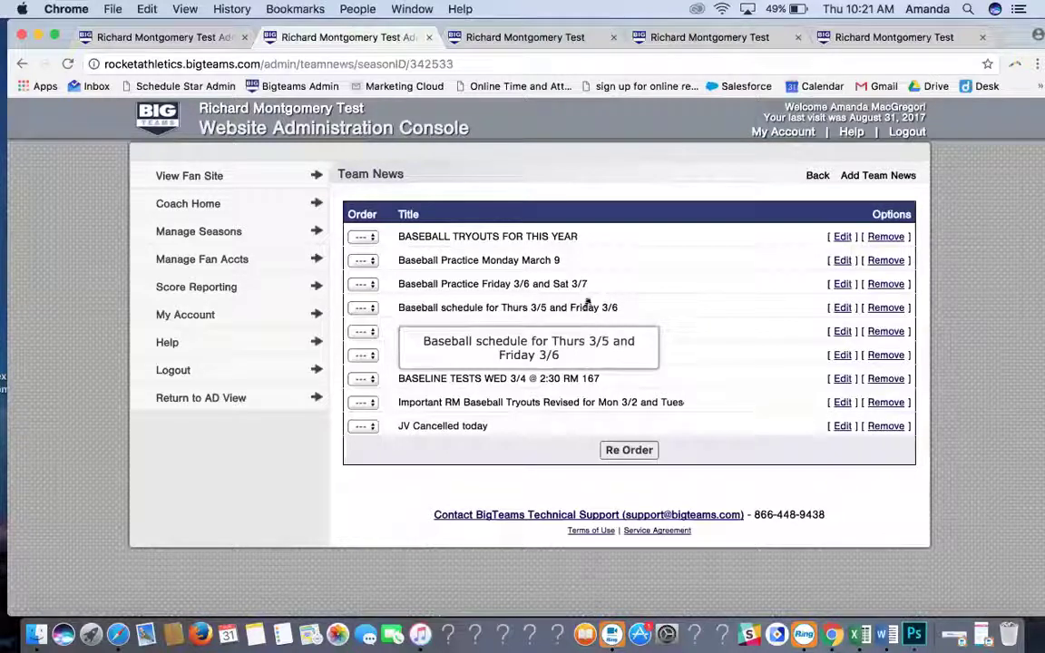
left_click(22, 63)
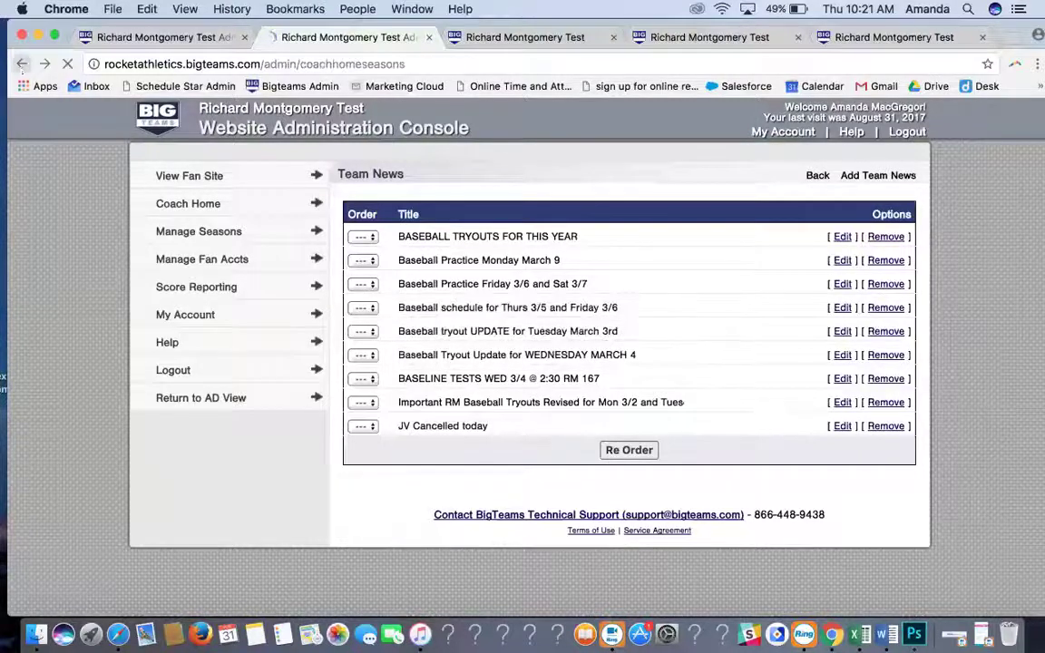
Review the Spring 2015 and Spring 2014 season tables, then go back to Coach Home.
scroll(363, 259, "down", 2)
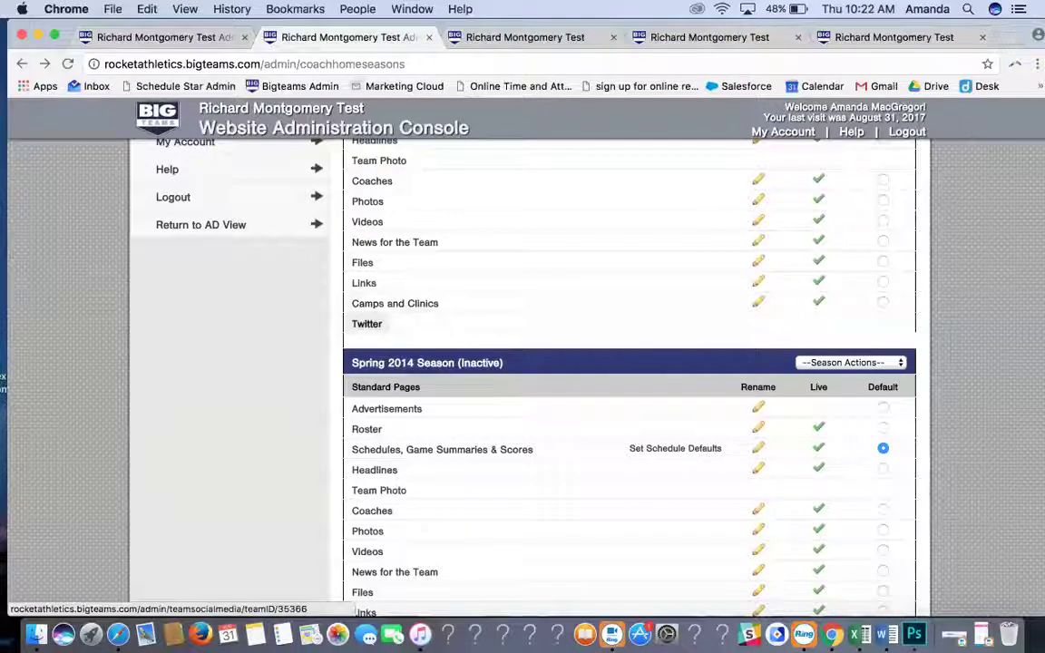
scroll(372, 325, "up", 3)
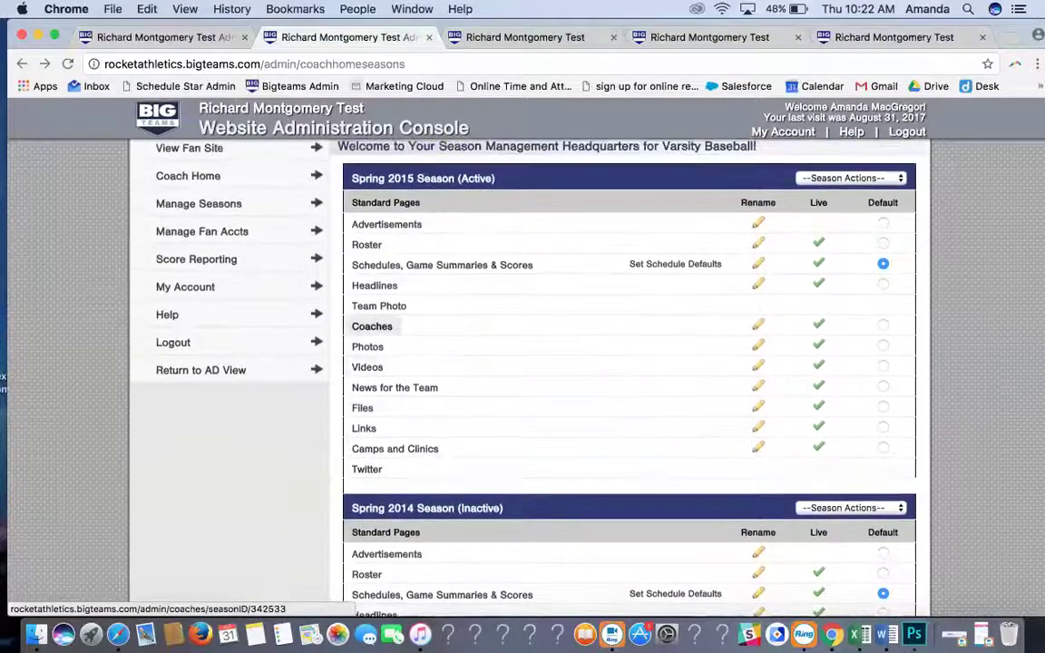
scroll(372, 324, "up", 1)
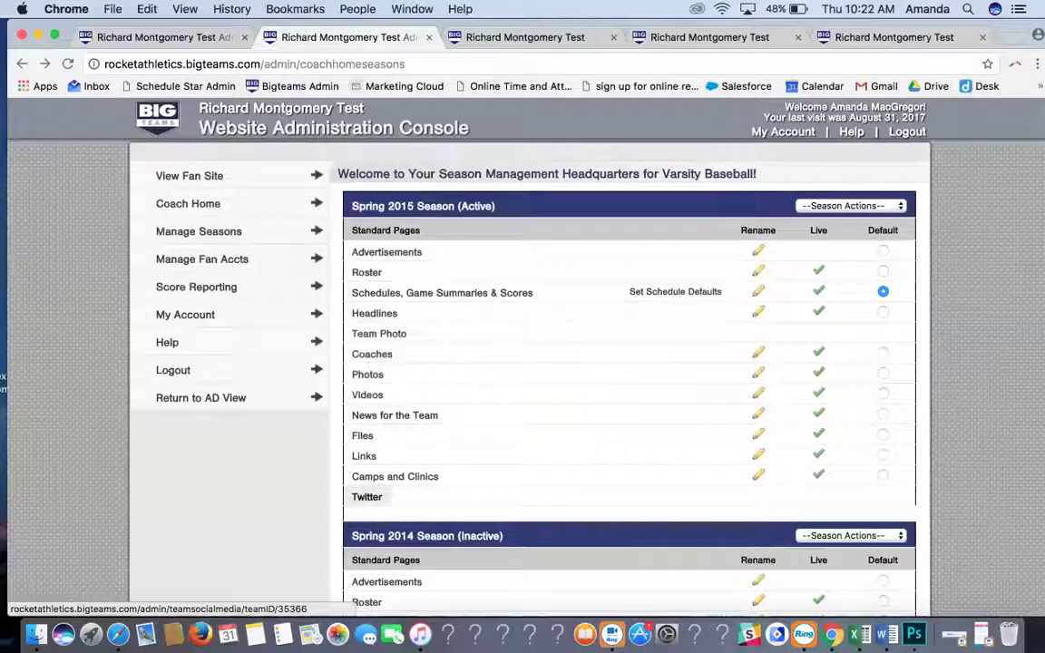
left_click(188, 204)
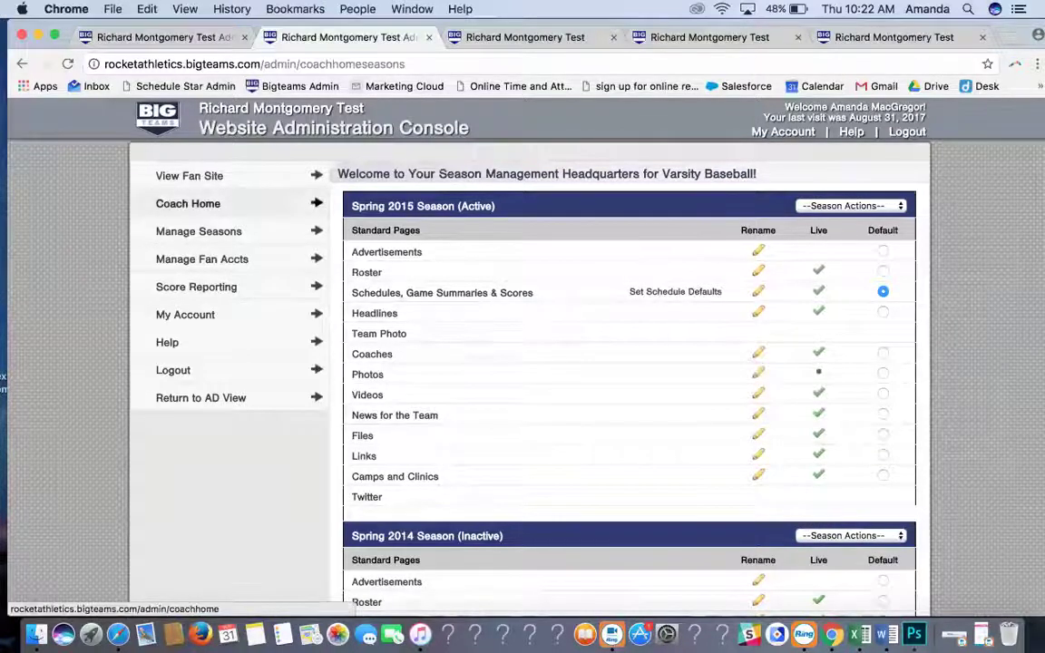
Back in AD view, set Boys Varsity Basketball's Hide From Public to Yes and update the team.
left_click(200, 398)
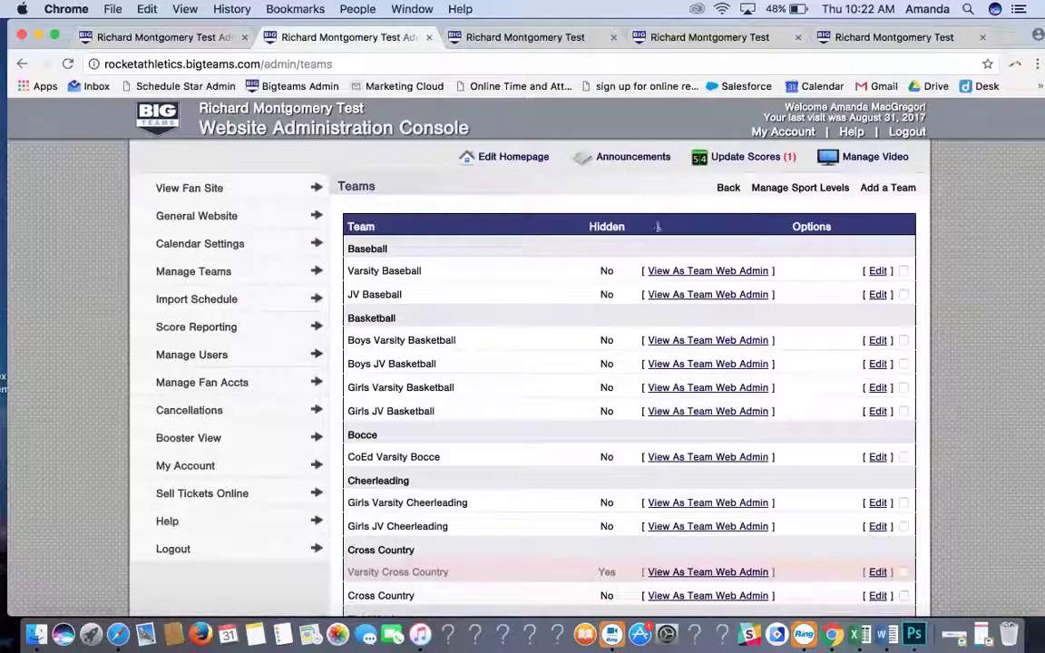
scroll(599, 454, "down", 3)
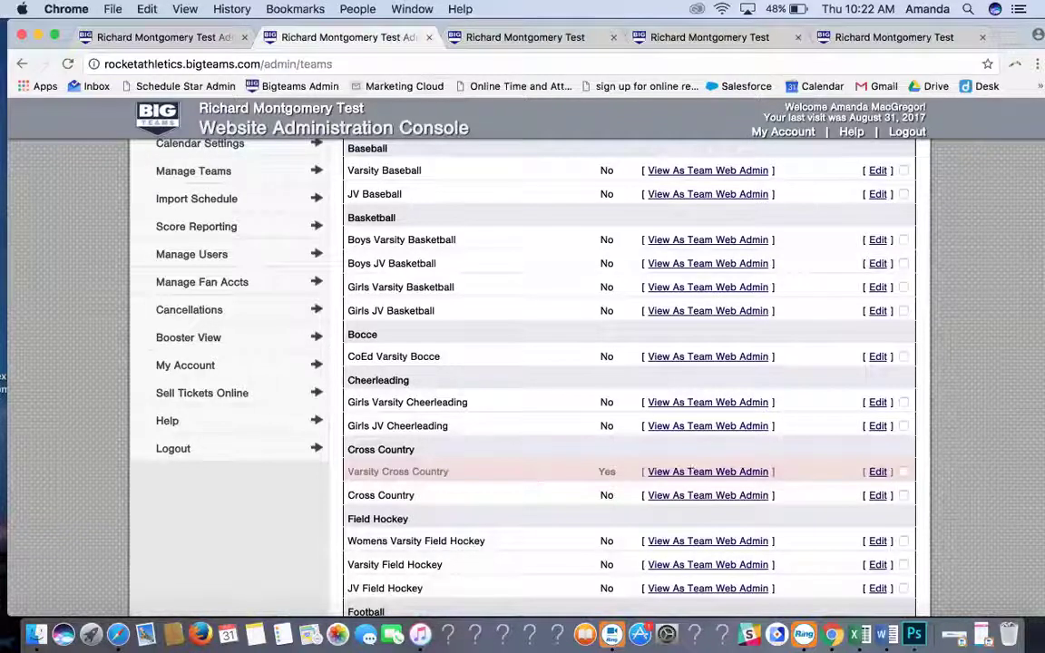
scroll(598, 381, "up", 5)
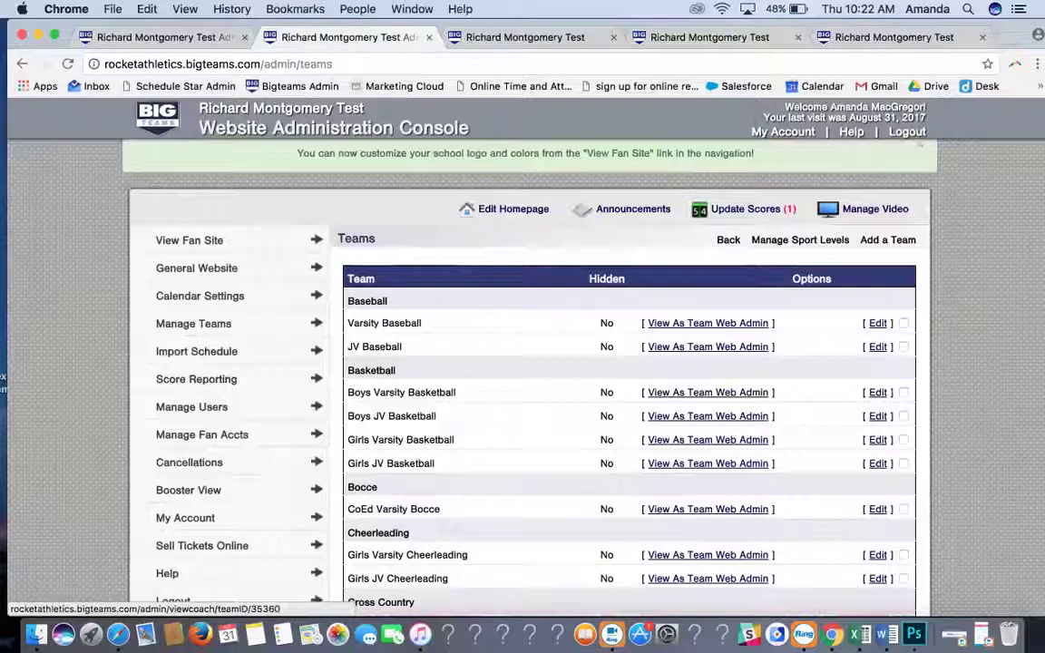
left_click(877, 346)
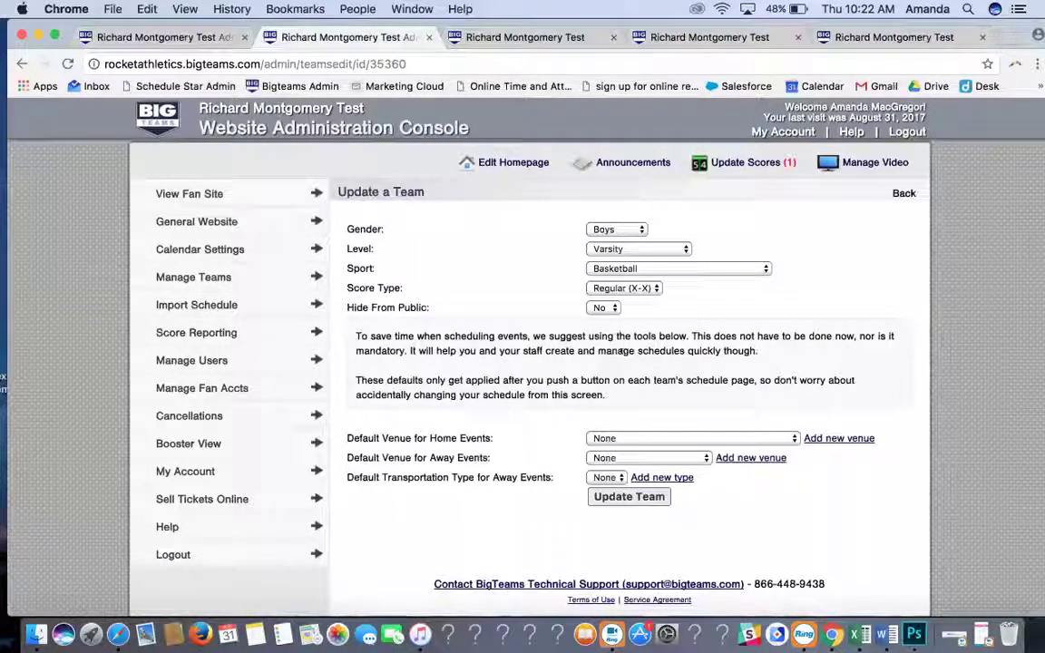
left_click(606, 307)
left_click(603, 308)
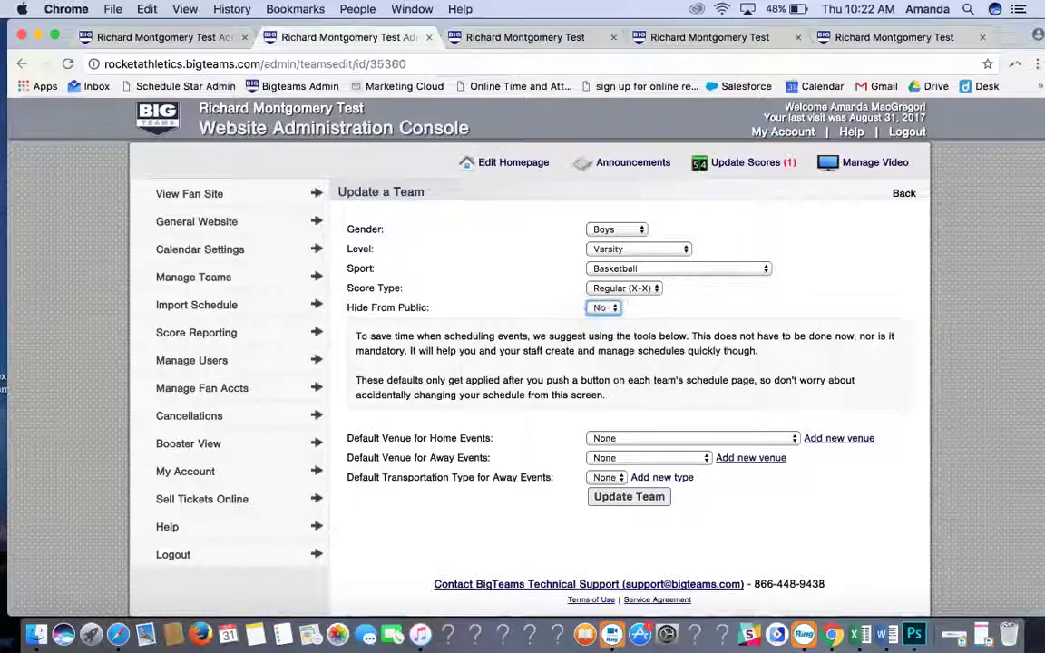
left_click(628, 496)
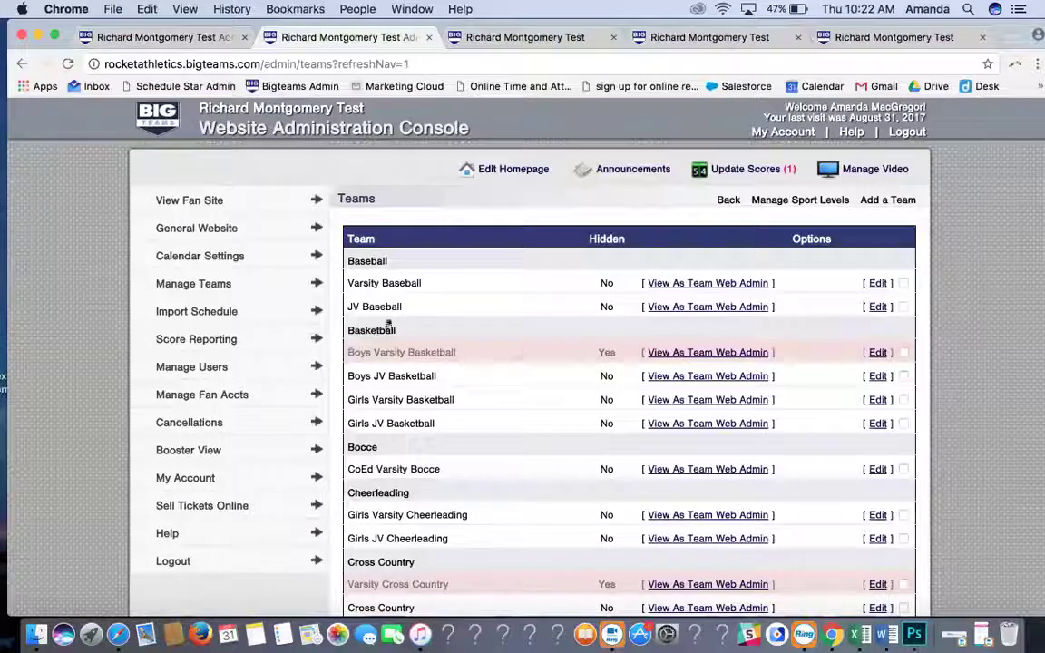
scroll(388, 324, "down", 2)
Open the site Users list and start adding a new user.
left_click(191, 296)
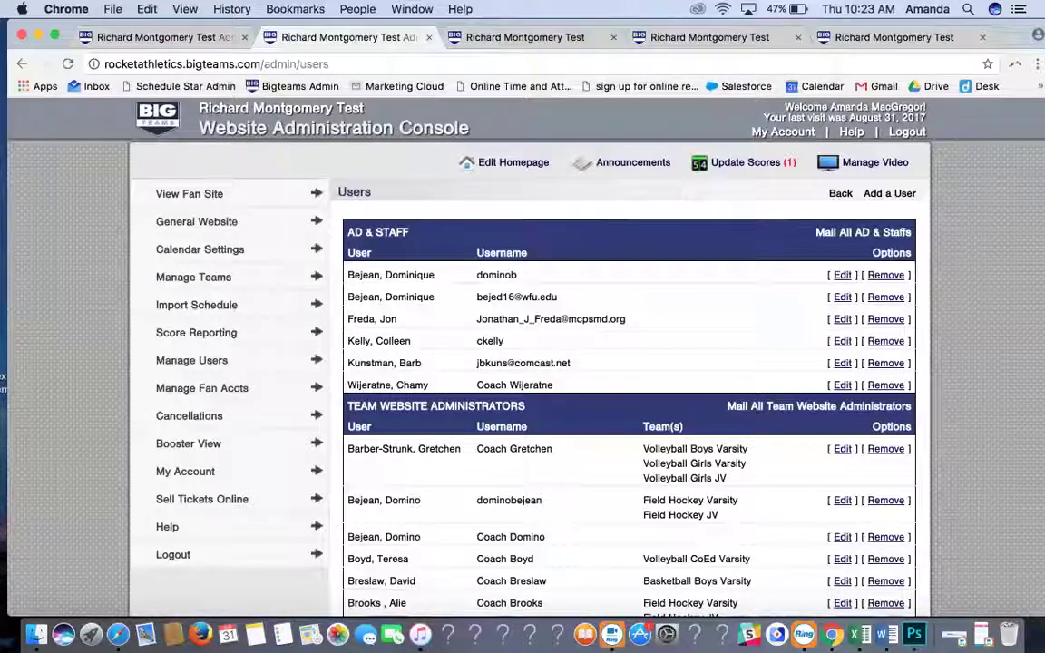
scroll(523, 388, "down", 10)
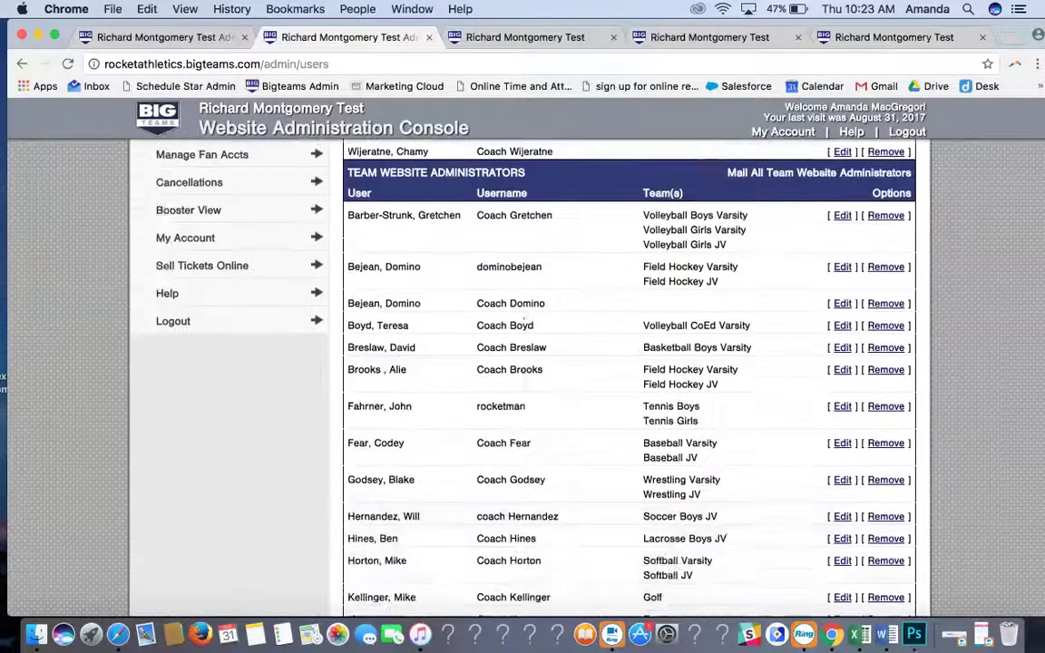
scroll(523, 389, "up", 10)
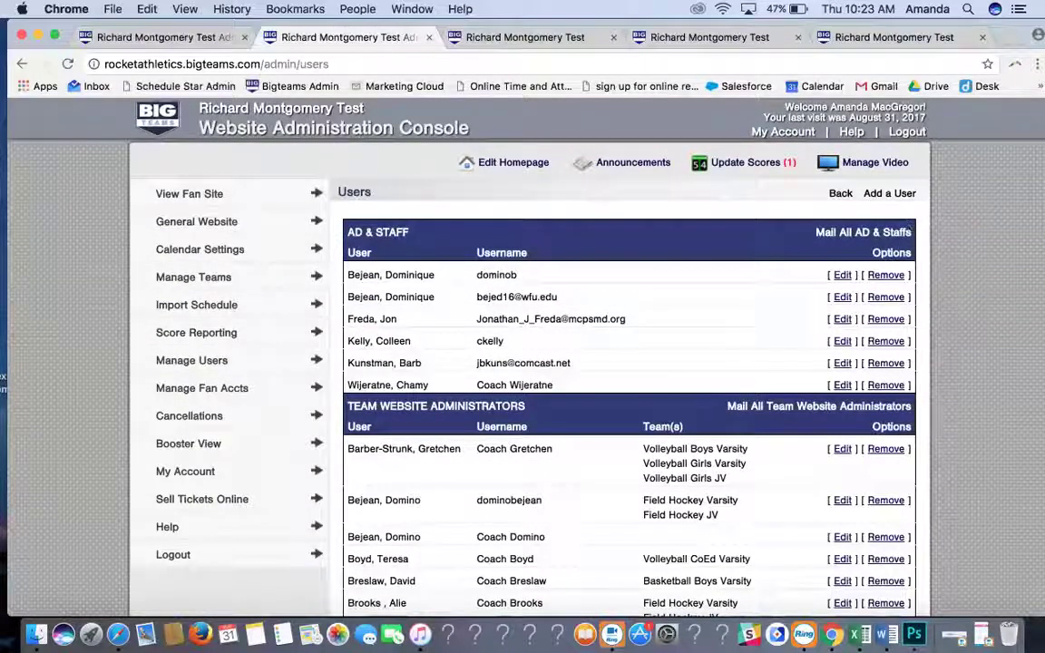
left_click(889, 193)
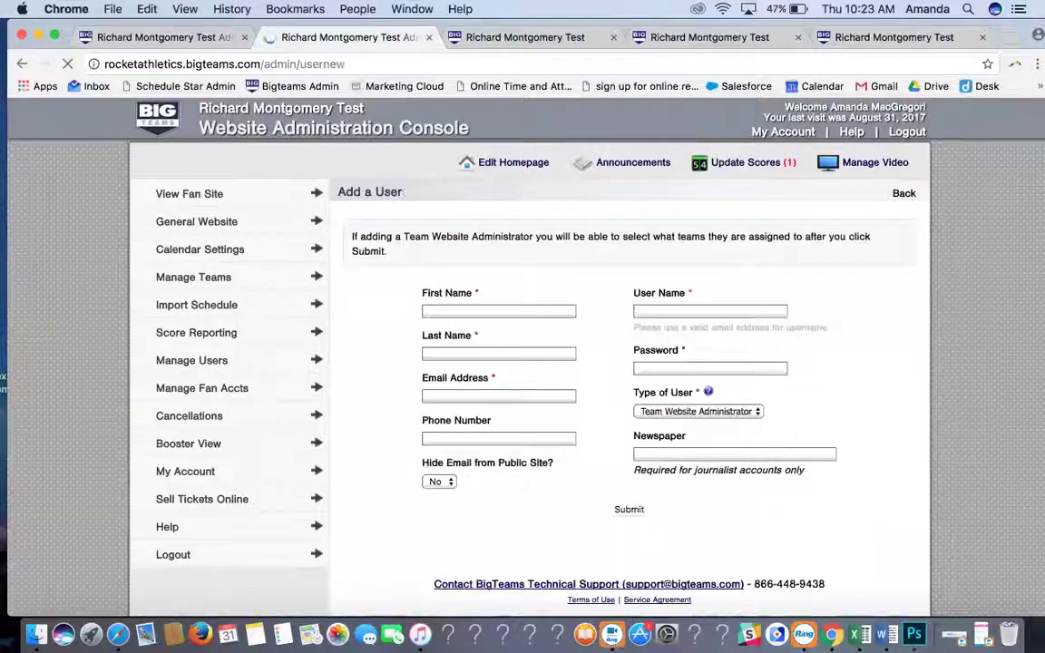
Enter the new user's first name, last name and e-mail address.
left_click(541, 311)
key("Tab")
key("Tab")
Copy the e-mail address into the User Name field.
key("Tab")
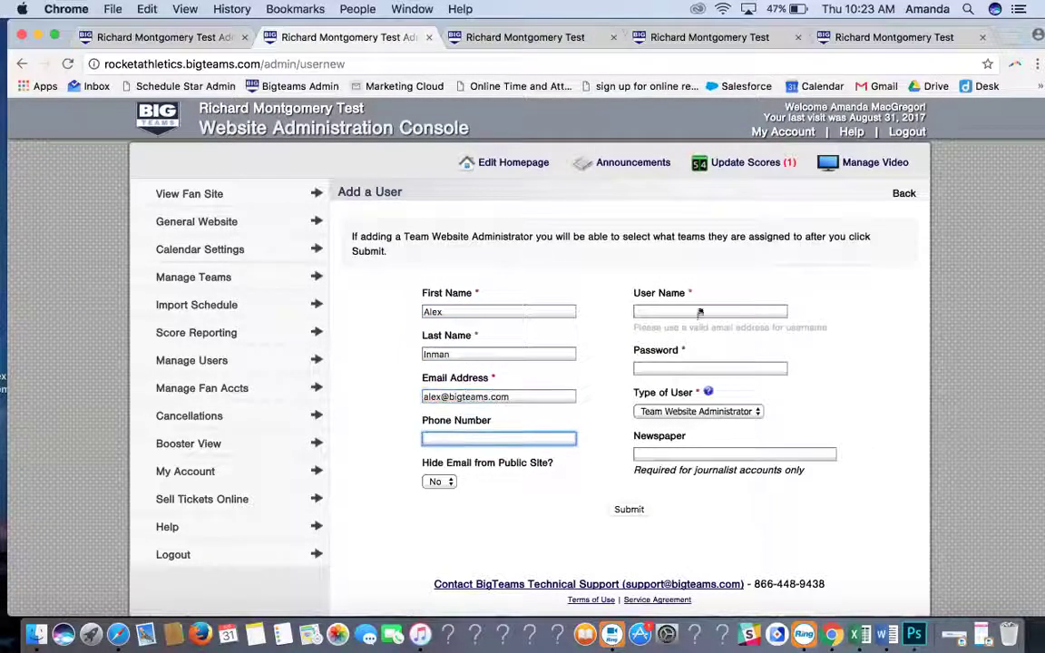
key("shift+Tab")
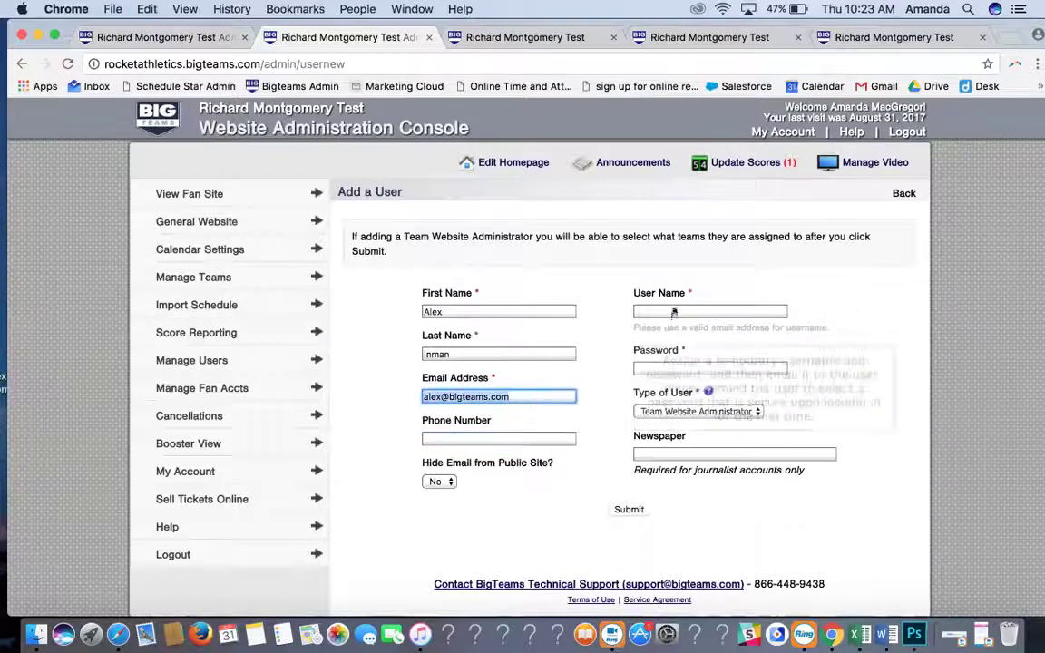
key("super+c")
left_click(673, 312)
key("super+v")
Enter a temporary password and keep the user type Team Website Administrator.
left_click(638, 369)
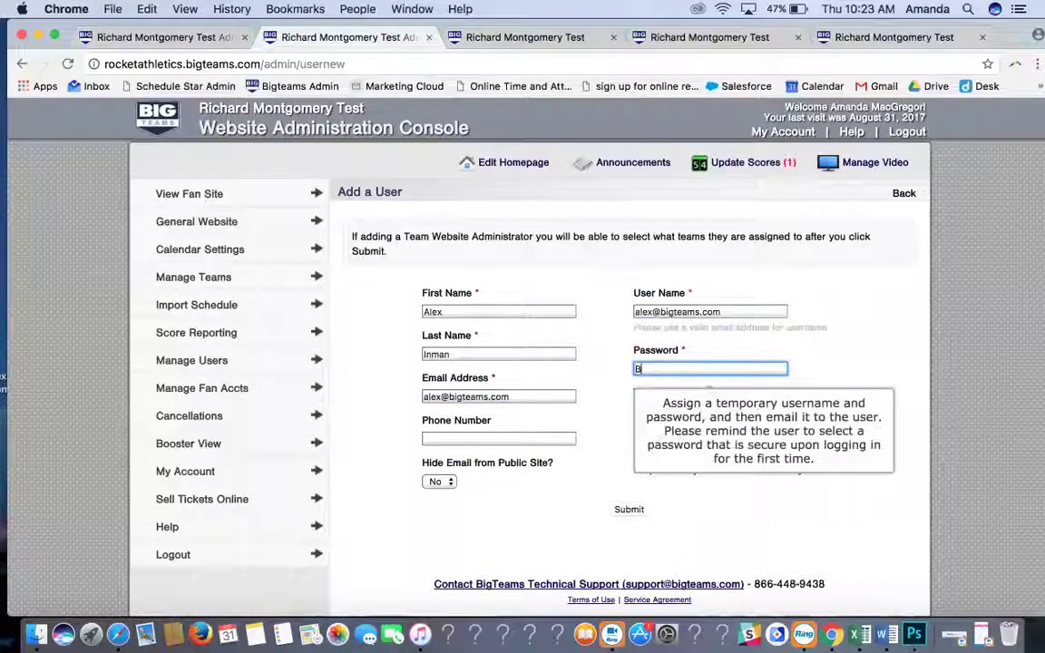
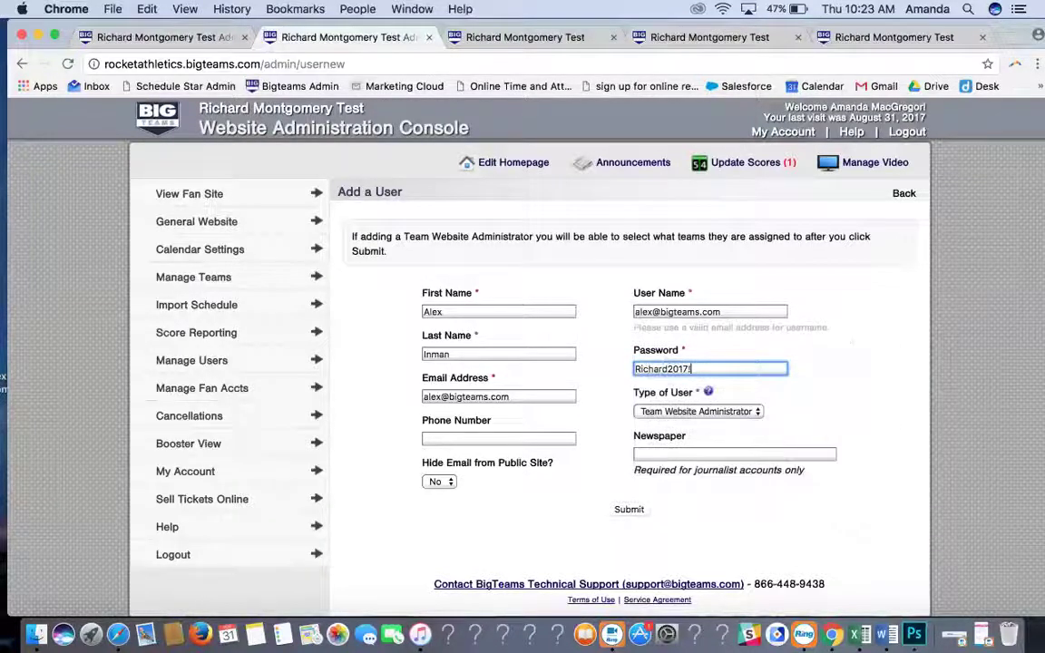
key("Tab")
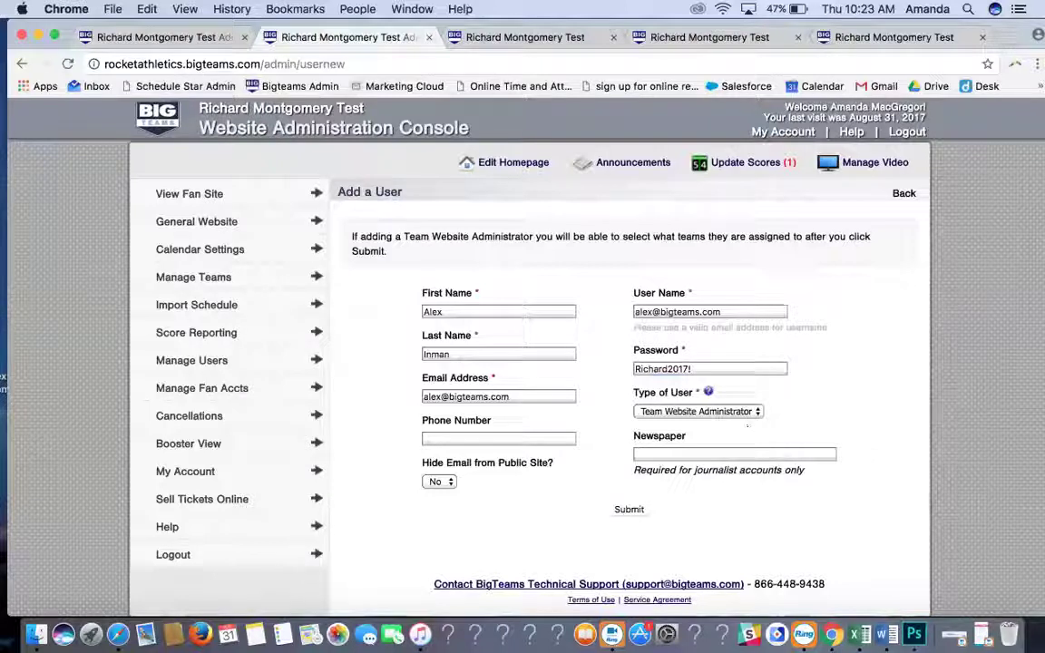
left_click(745, 413)
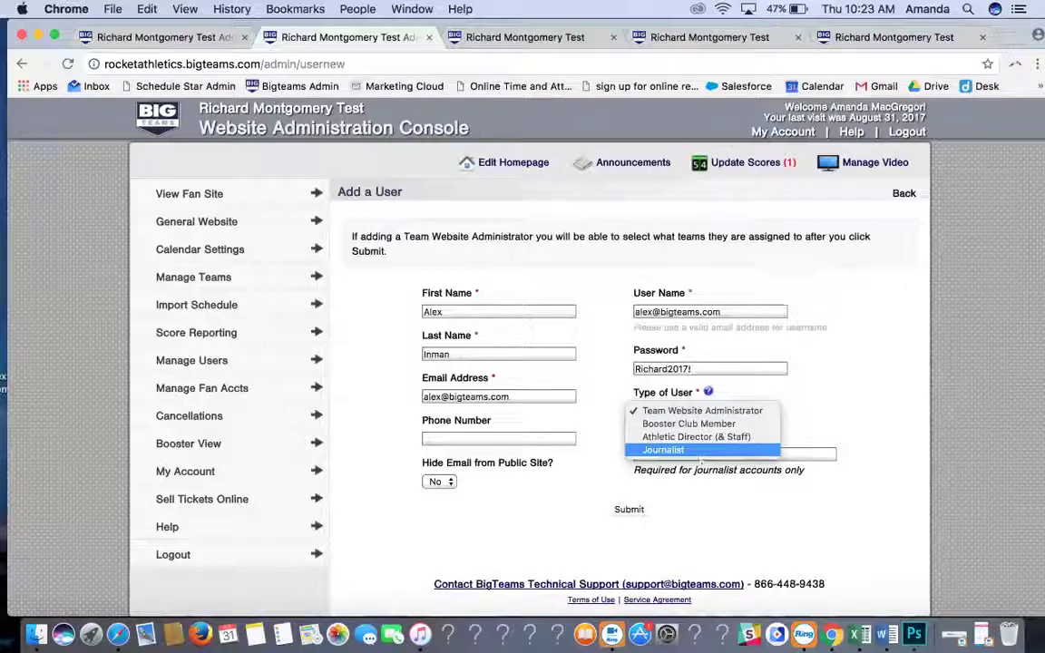
left_click(692, 425)
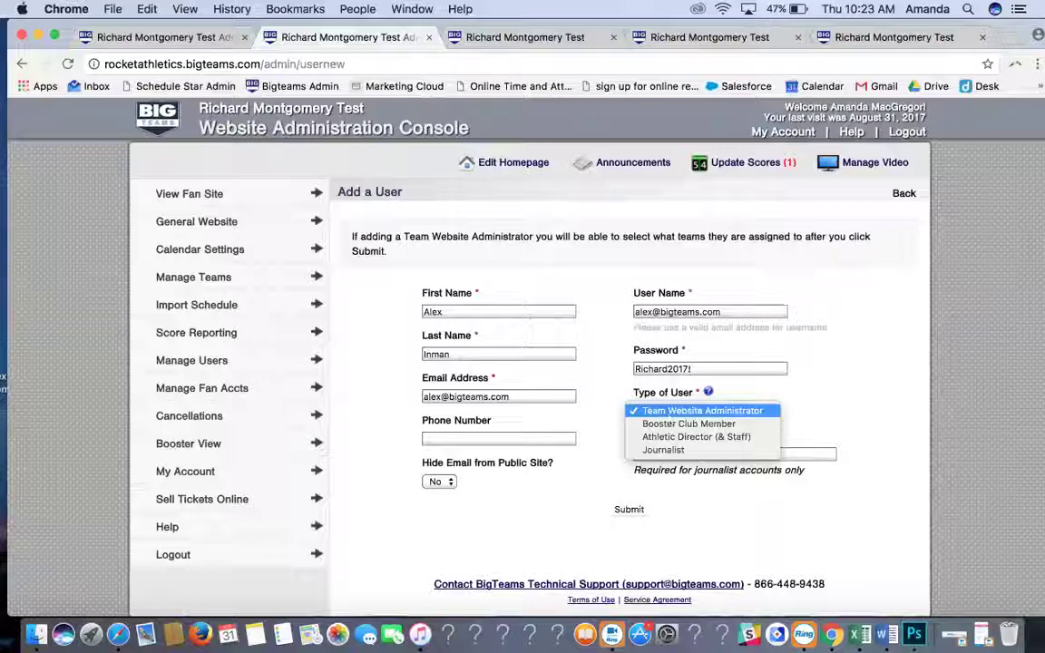
key("Escape")
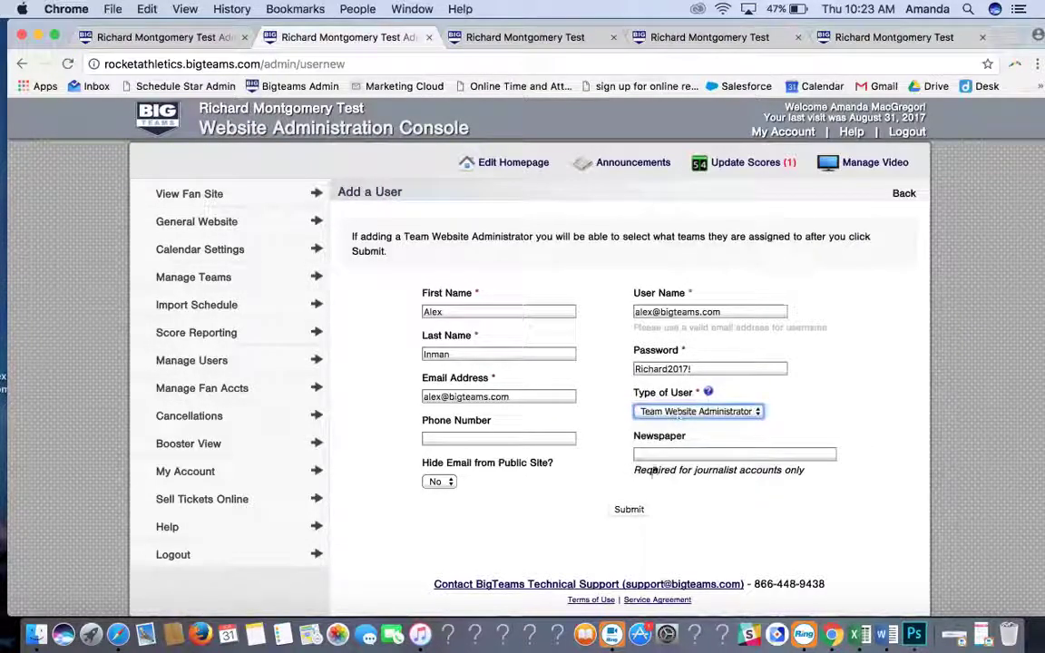
Submit the new user's details to reach the Select Teams list.
left_click(631, 511)
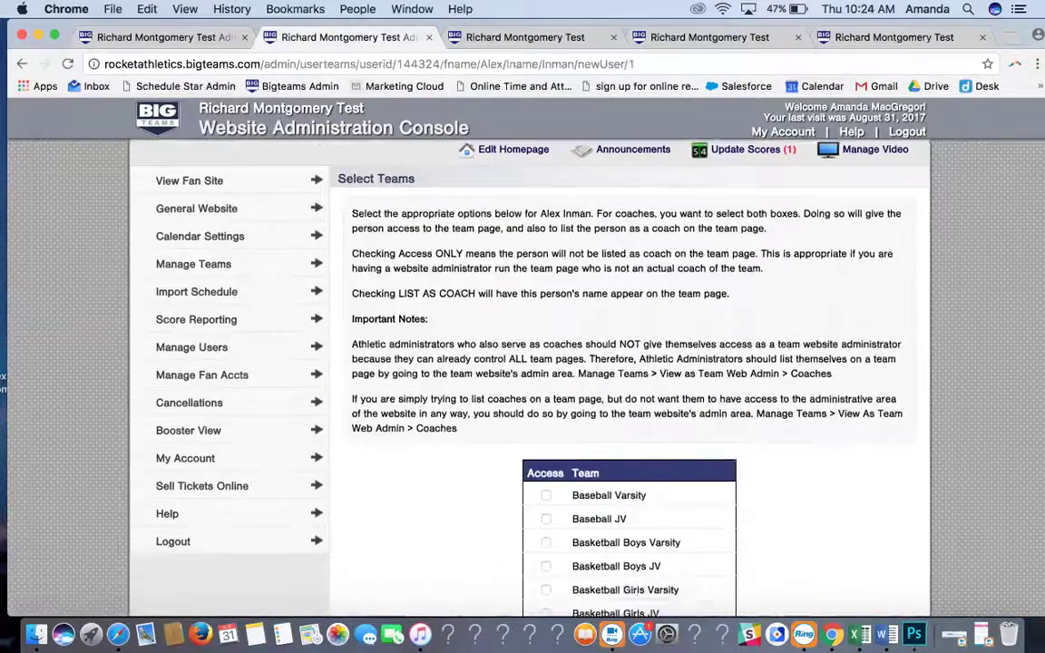
scroll(834, 454, "down", 10)
scroll(834, 454, "down", 3)
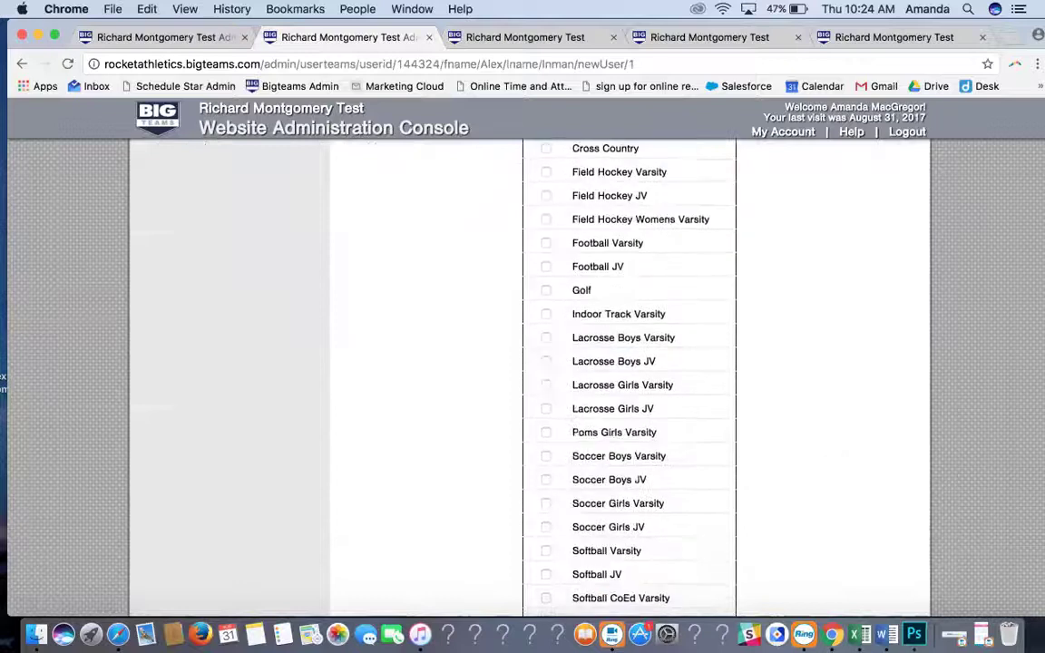
Grant access to Lacrosse Boys Varsity, Boys JV, Girls Varsity and Girls JV, and save.
left_click(547, 338)
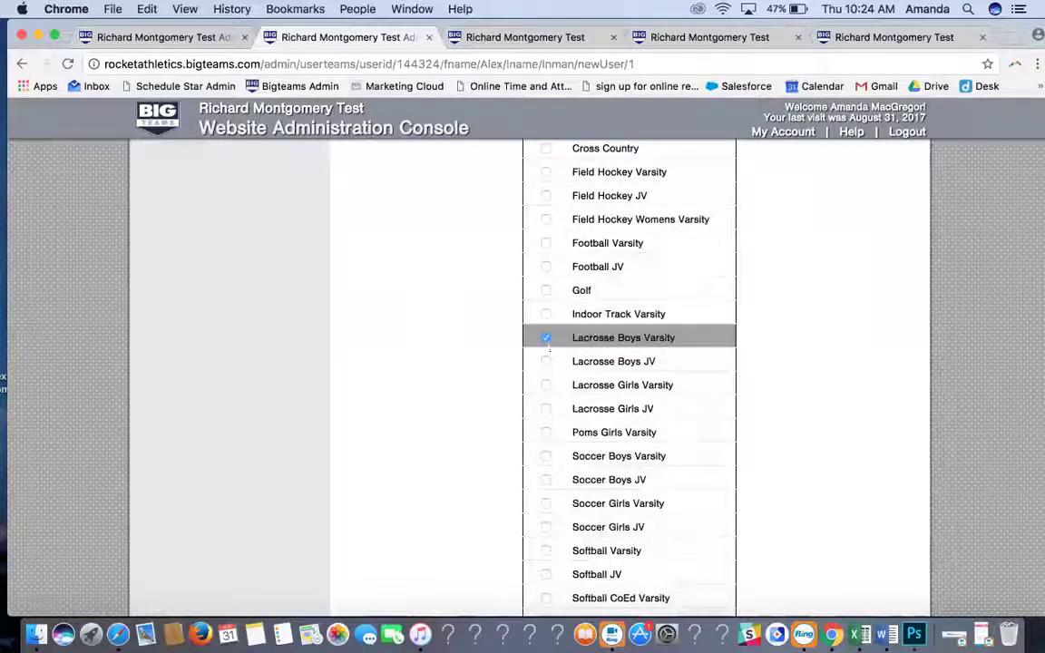
left_click(546, 361)
left_click(548, 386)
left_click(546, 408)
scroll(551, 400, "down", 10)
left_click(629, 515)
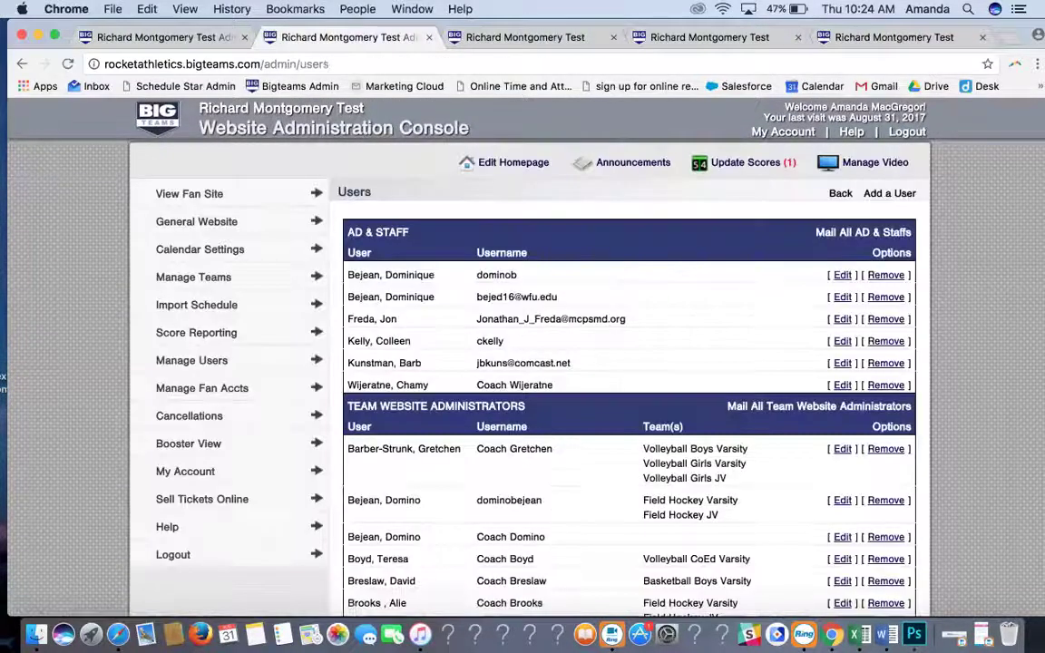
scroll(581, 363, "down", 3)
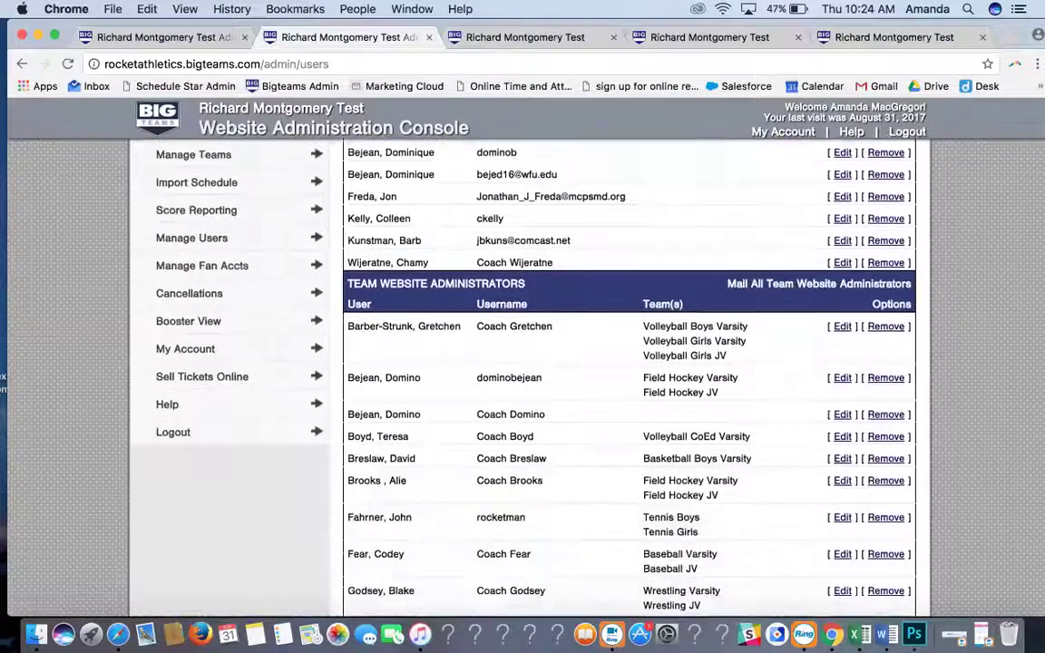
scroll(580, 363, "down", 3)
scroll(580, 362, "up", 6)
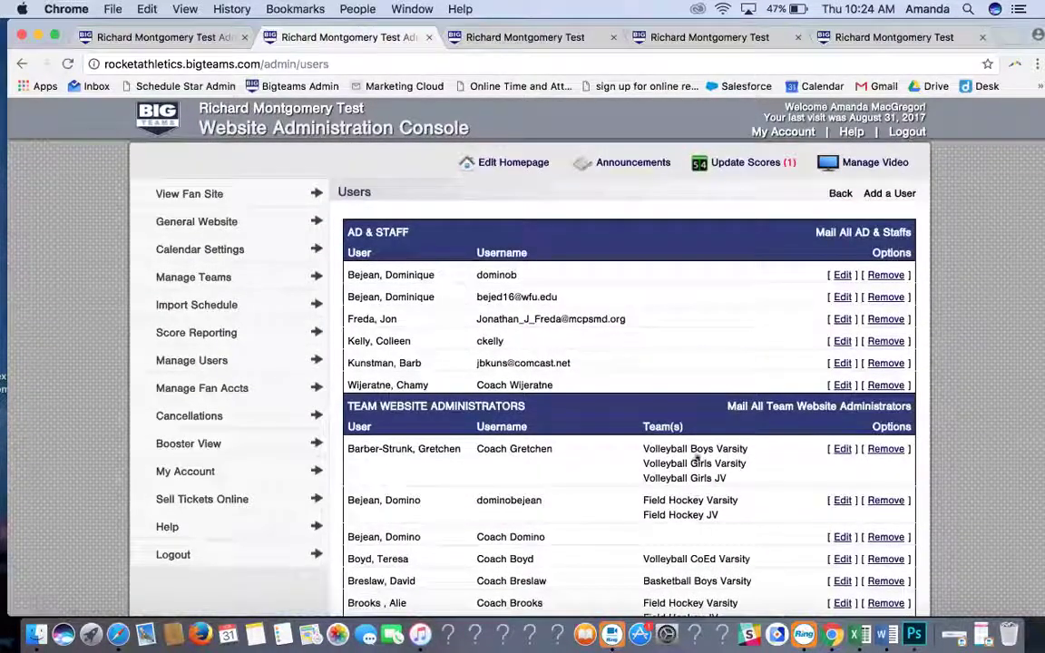
Return to the AD admin view and open the Manage Fan Accounts page.
left_click(187, 444)
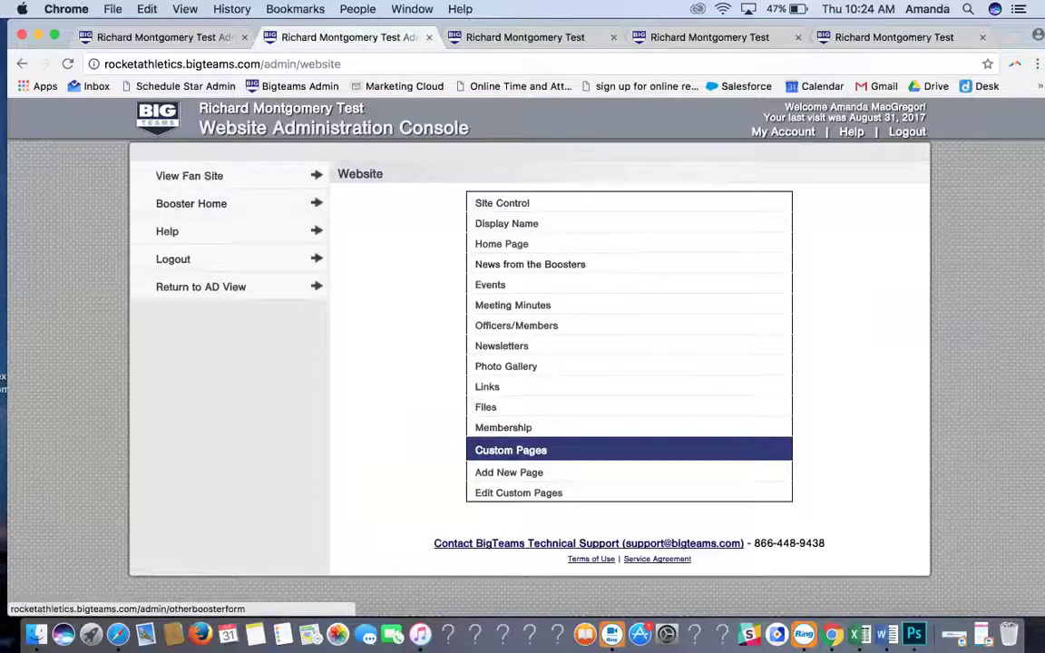
left_click(200, 287)
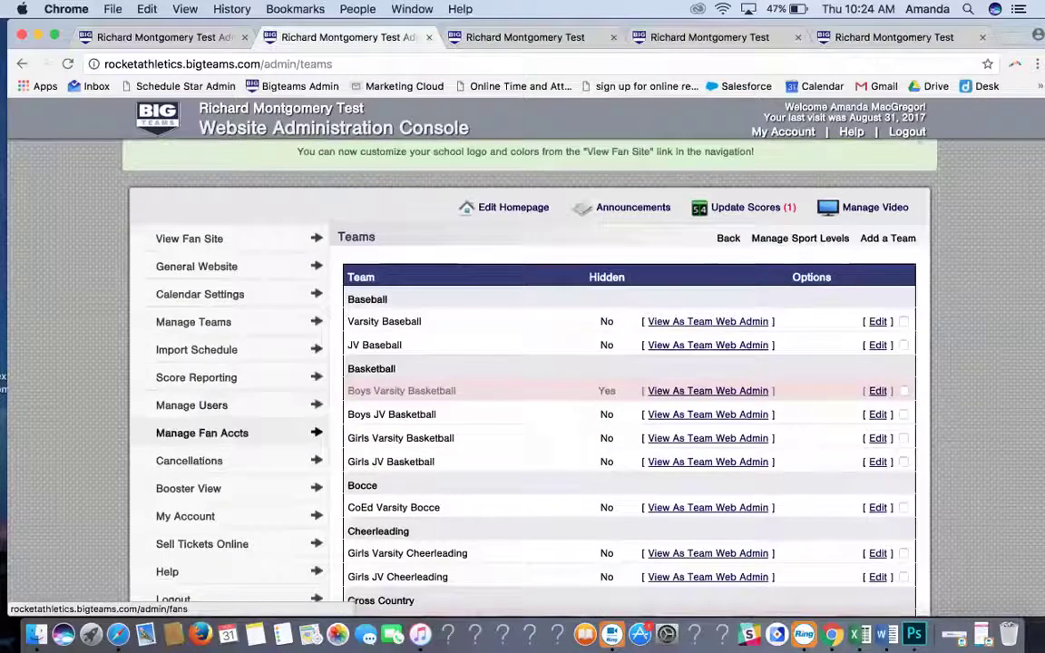
left_click(201, 433)
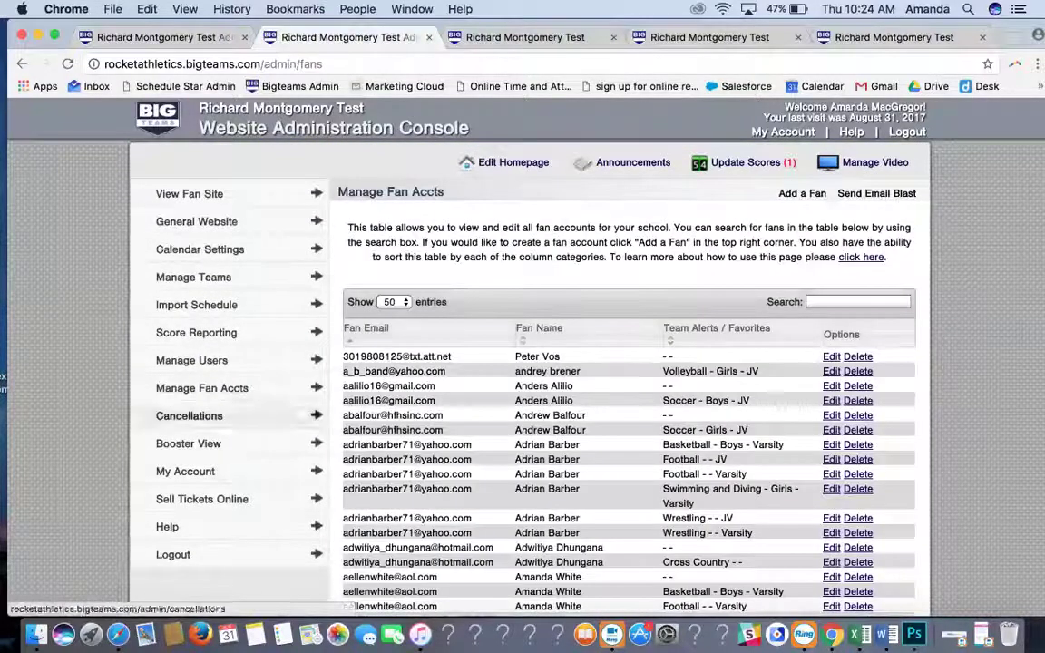
scroll(526, 410, "down", 3)
scroll(526, 411, "down", 10)
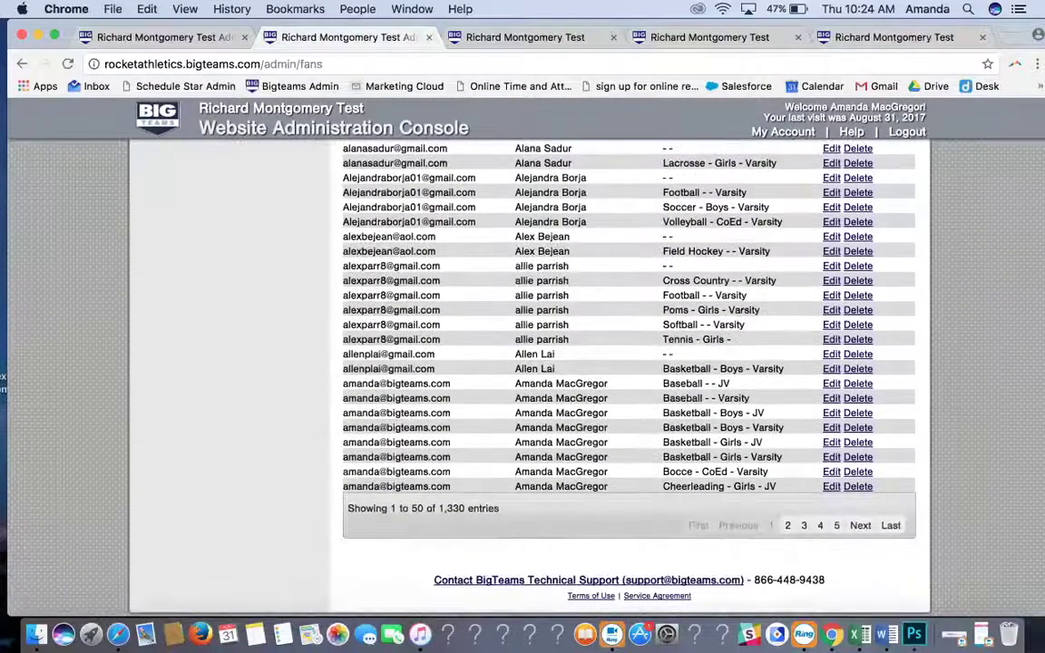
Page through the fan accounts table to page 6, then open My Account.
left_click(860, 525)
left_click(860, 525)
left_click(860, 526)
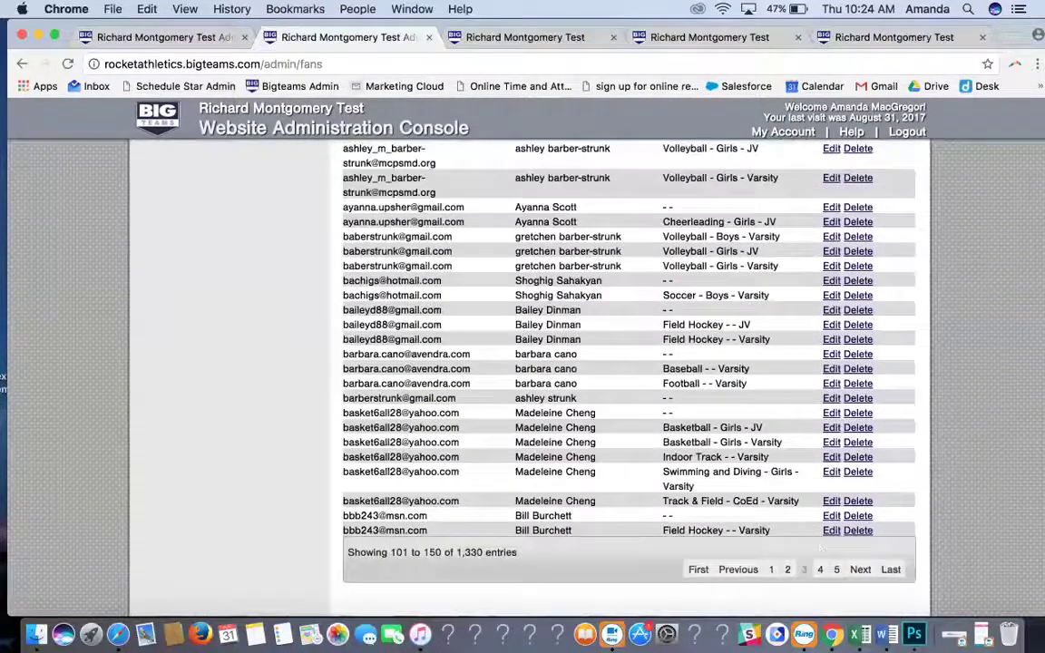
left_click(836, 525)
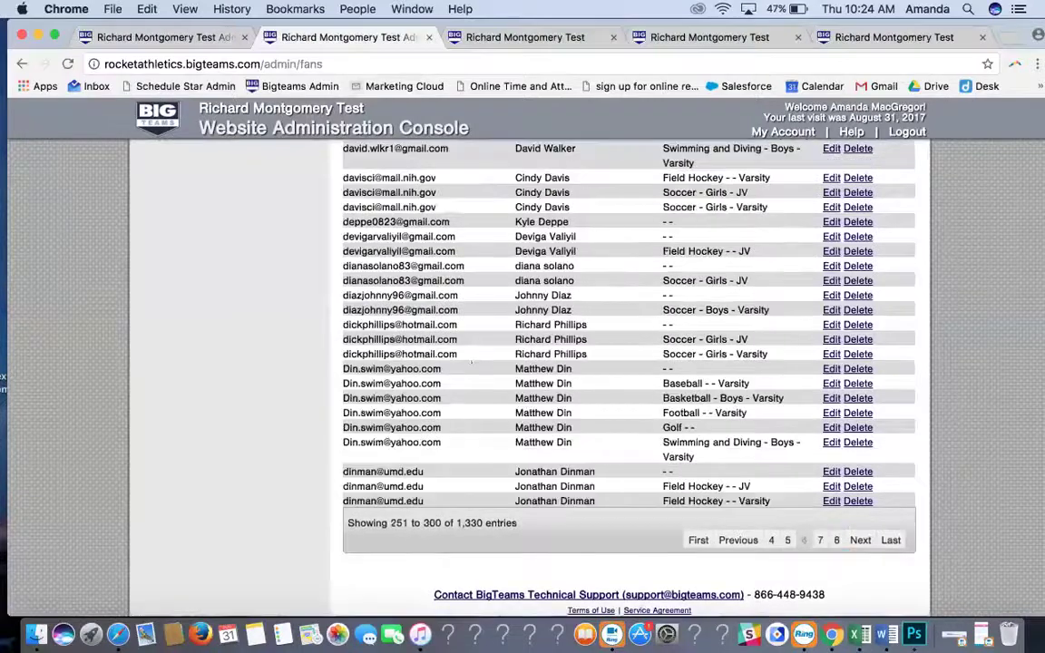
scroll(626, 363, "down", 3)
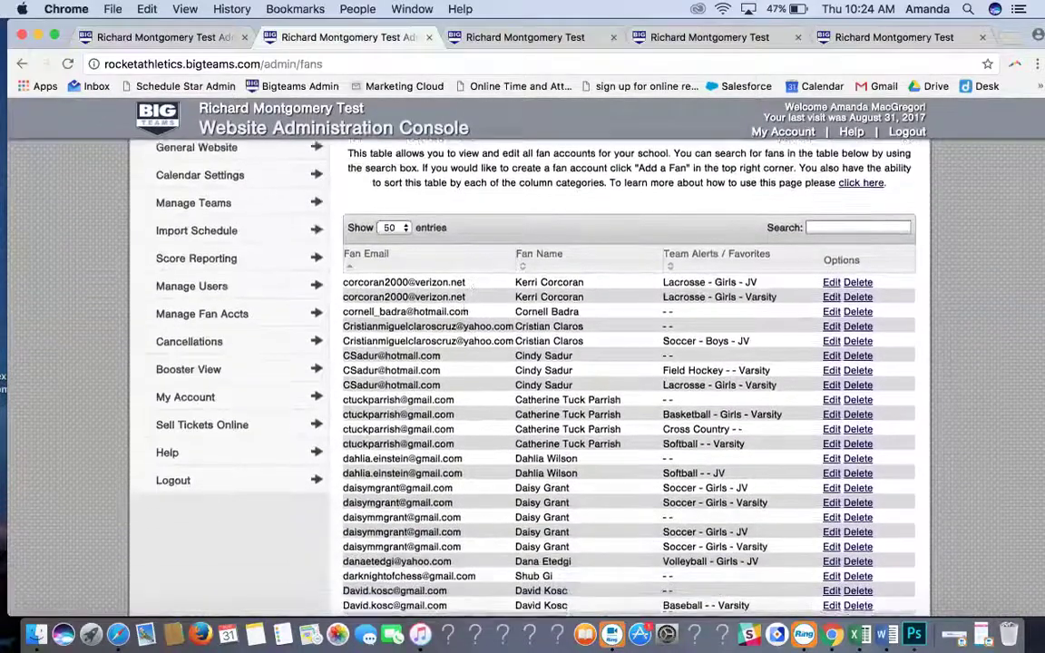
scroll(347, 337, "down", 1)
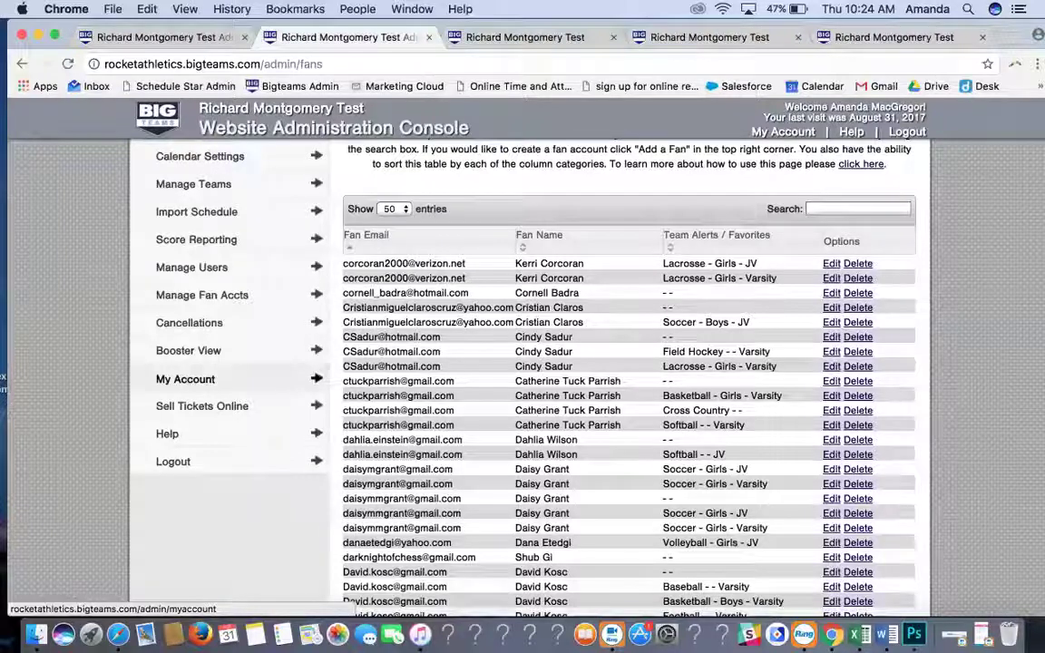
left_click(186, 378)
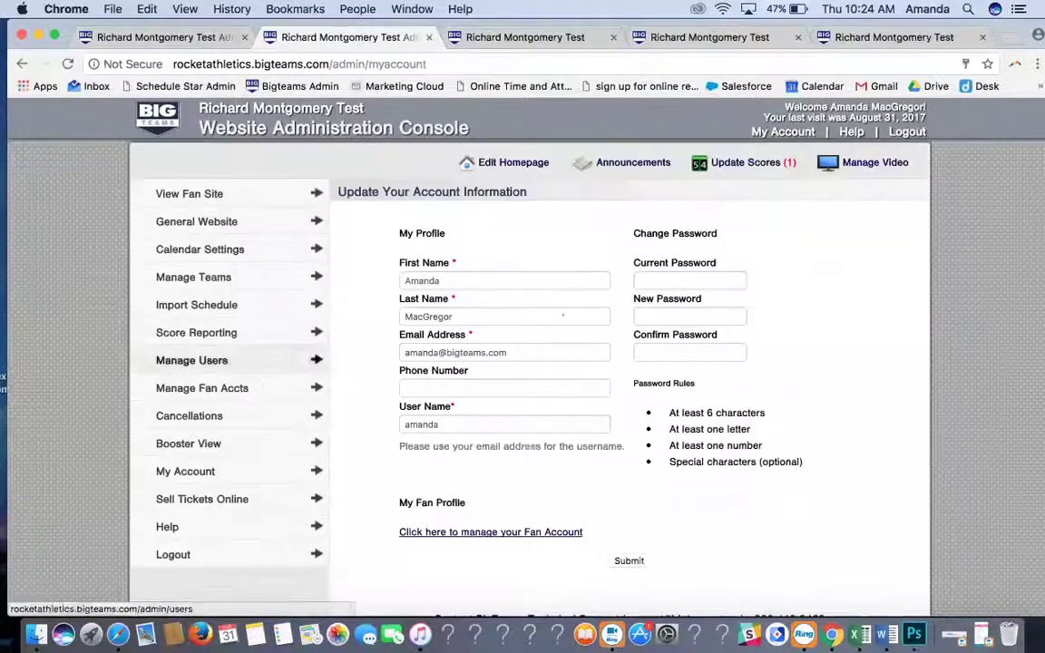
Review the Update Your Account Information page, then launch View Fan Site.
scroll(546, 274, "down", 2)
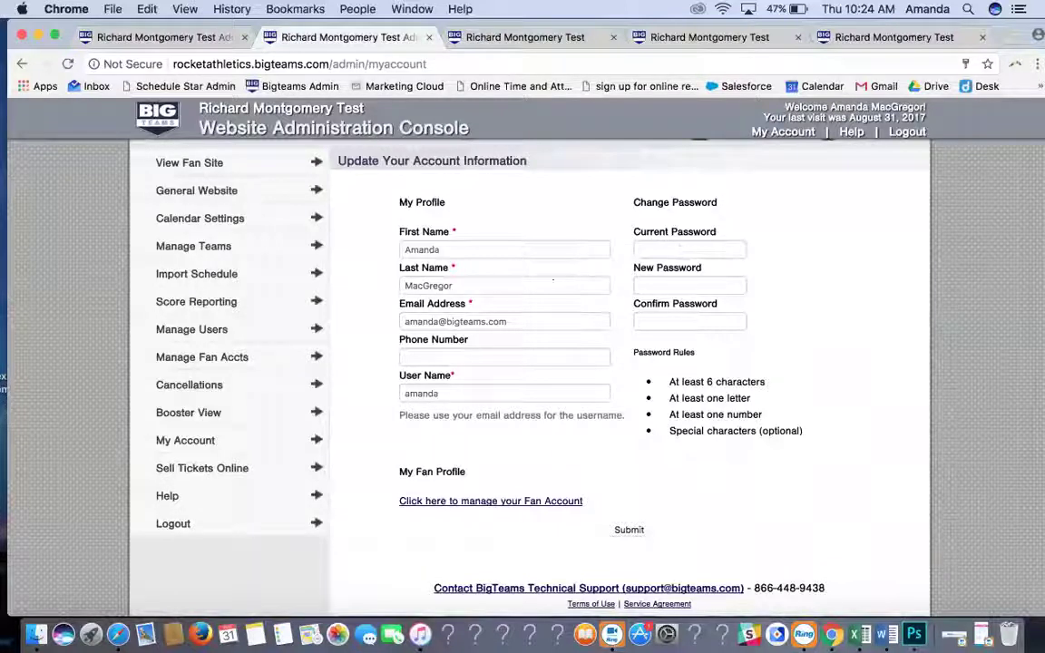
scroll(436, 276, "up", 2)
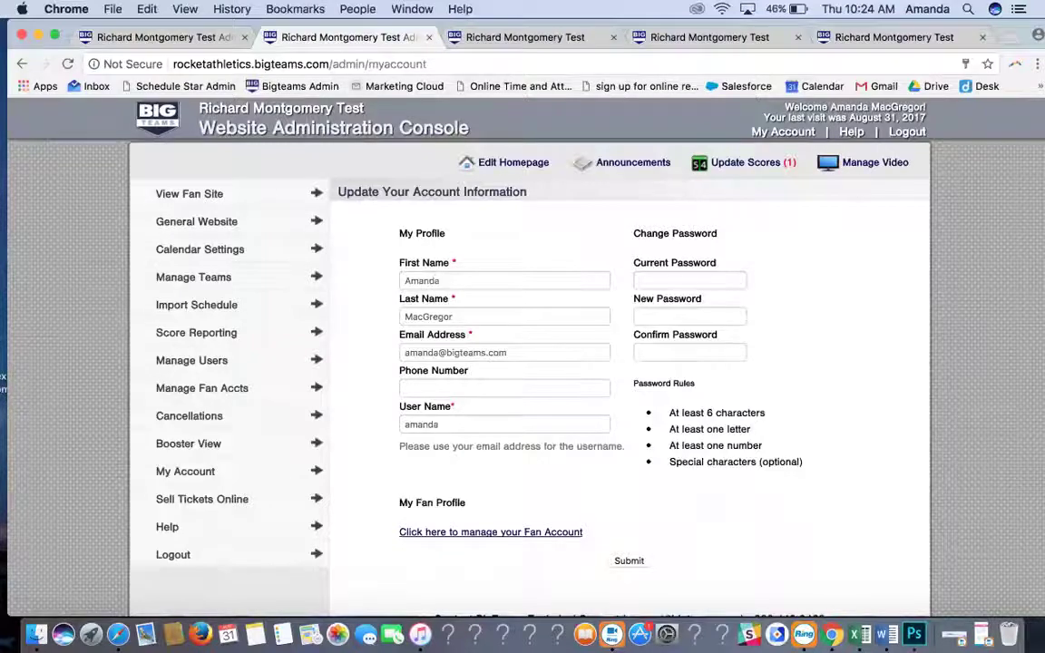
left_click(186, 194)
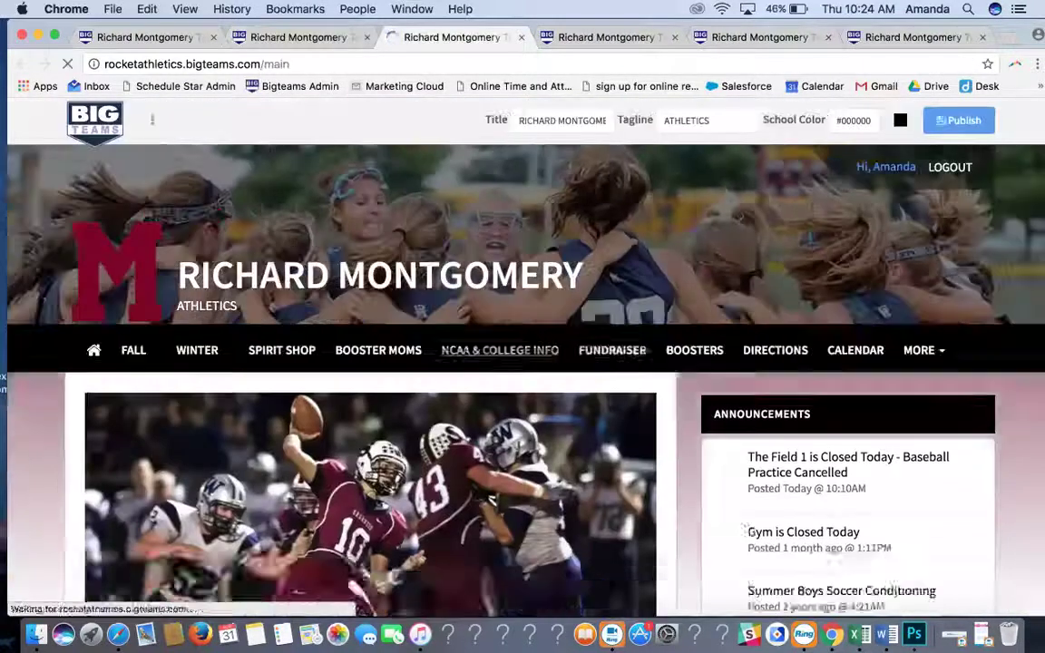
Scroll through the fan site home page to review its announcements and menu.
scroll(697, 472, "down", 5)
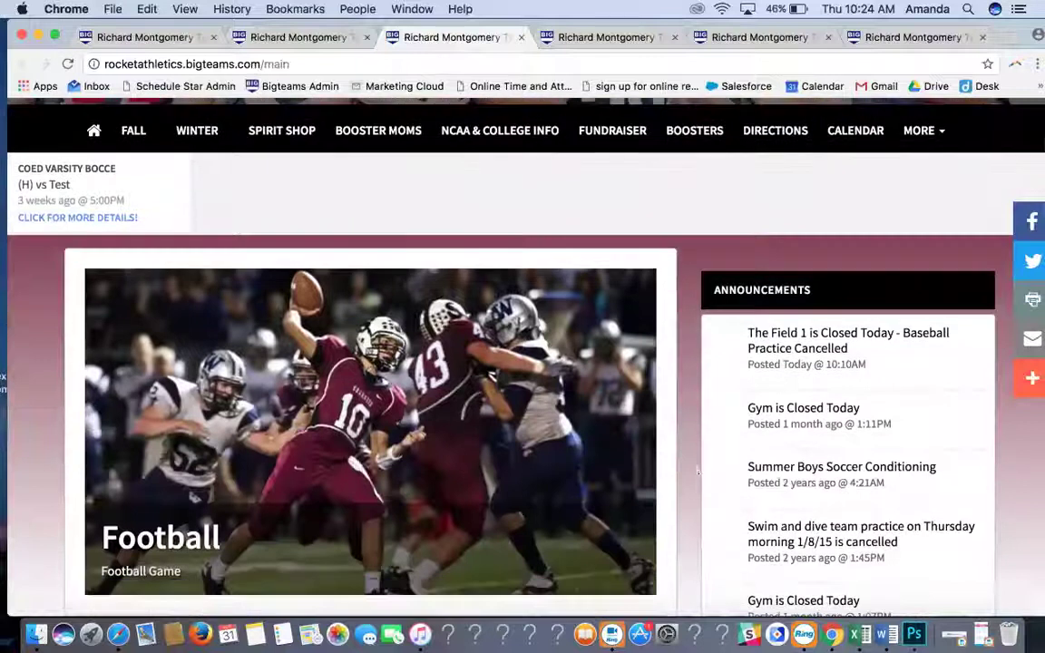
scroll(697, 472, "up", 3)
scroll(696, 472, "up", 2)
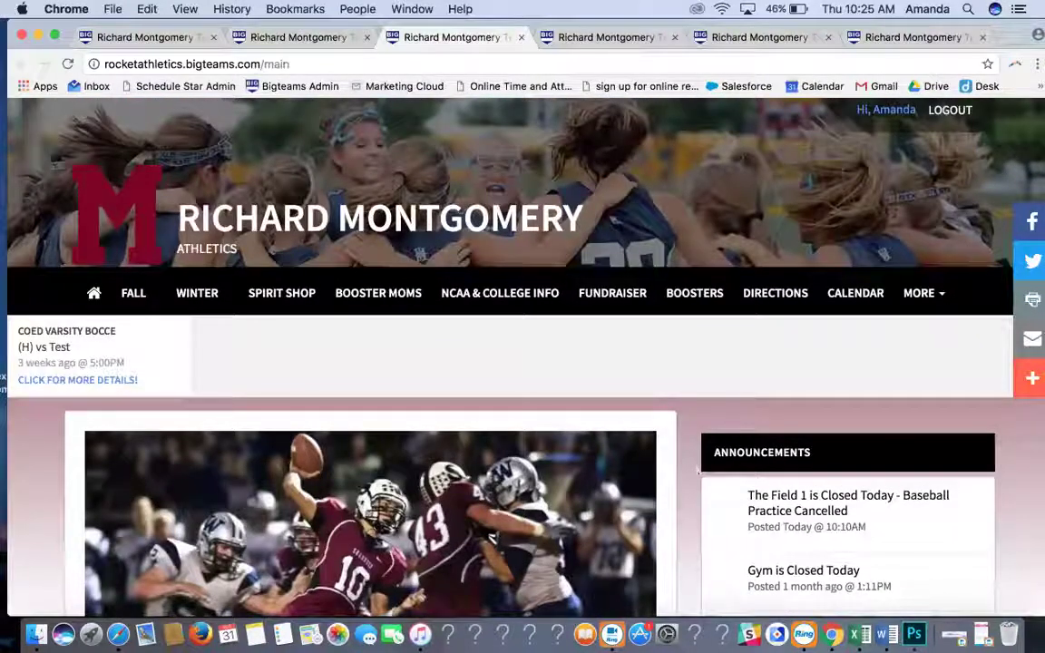
scroll(697, 470, "down", 5)
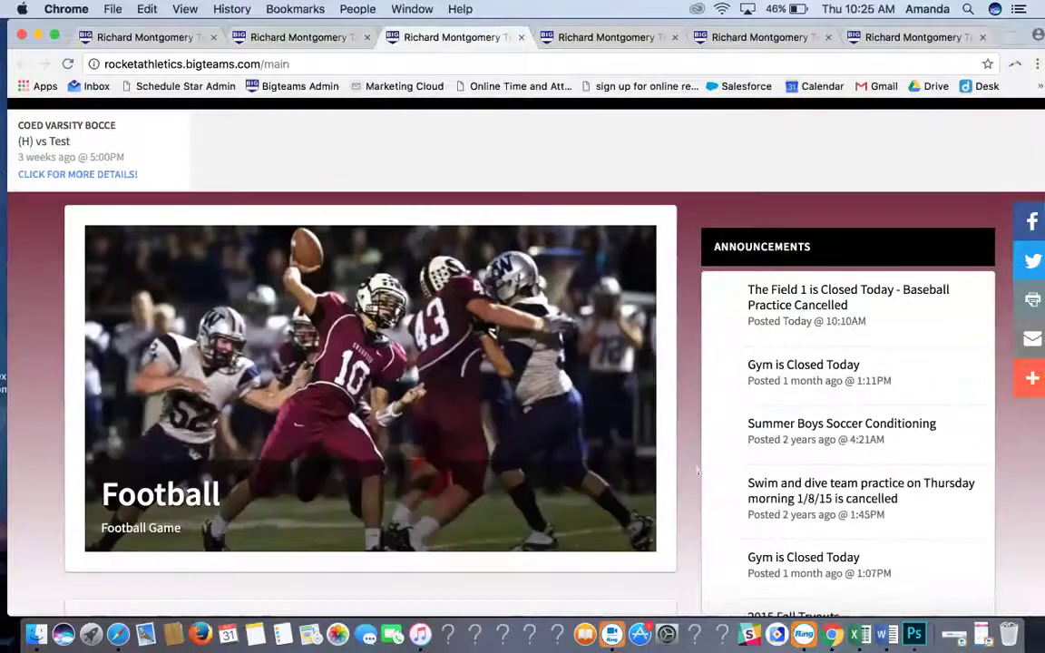
scroll(697, 470, "down", 6)
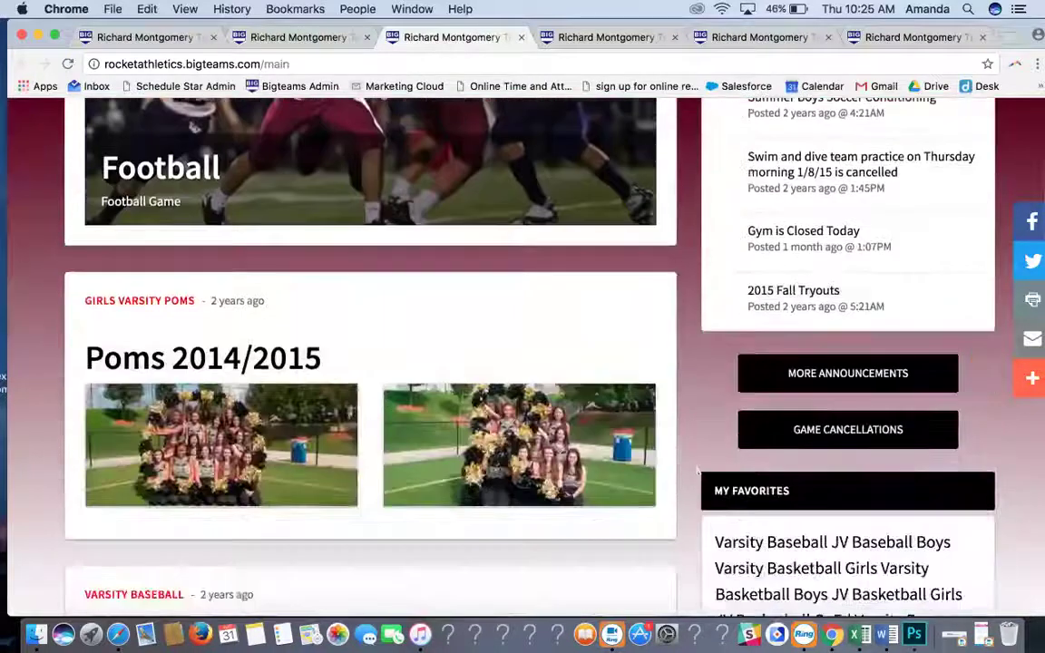
scroll(698, 471, "up", 10)
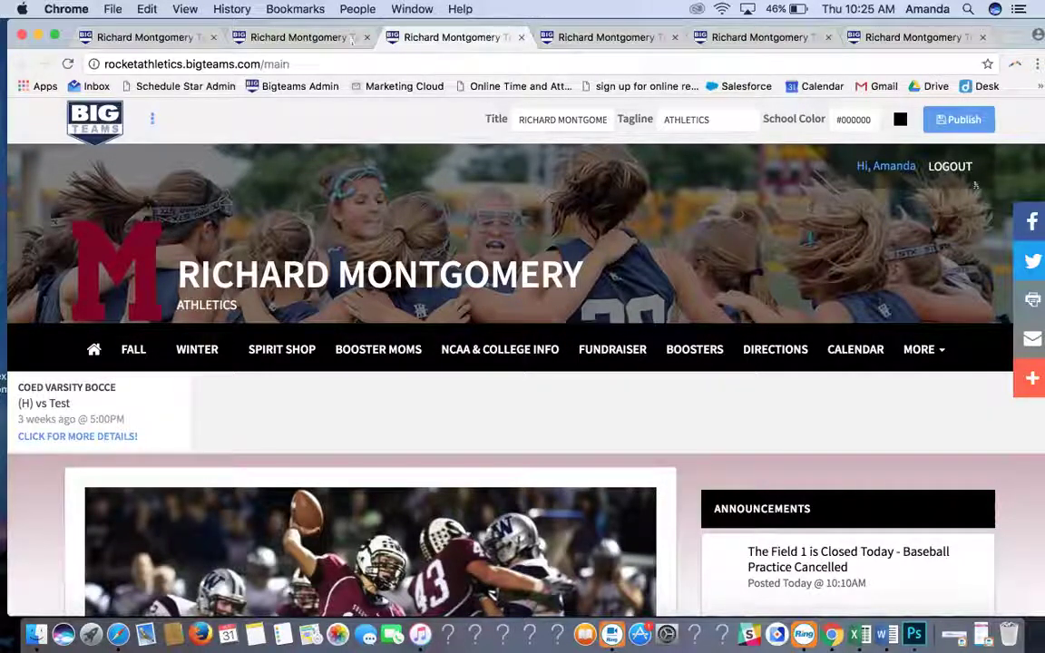
scroll(199, 351, "down", 20)
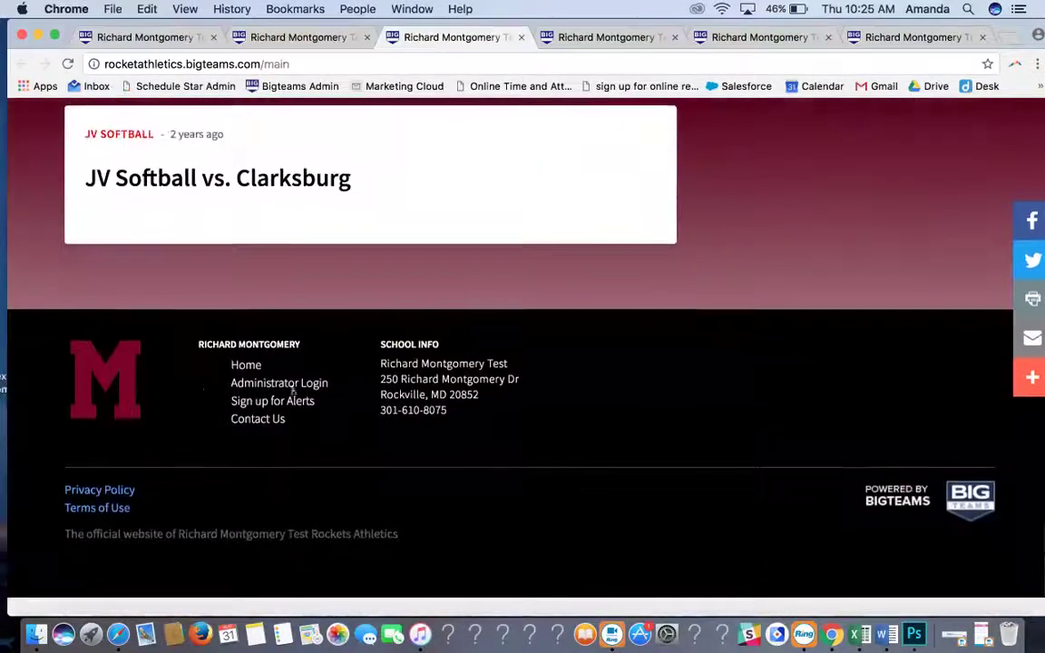
Visit Score Reporting via Administrator Login, return to the fan site, and log out.
left_click(276, 384)
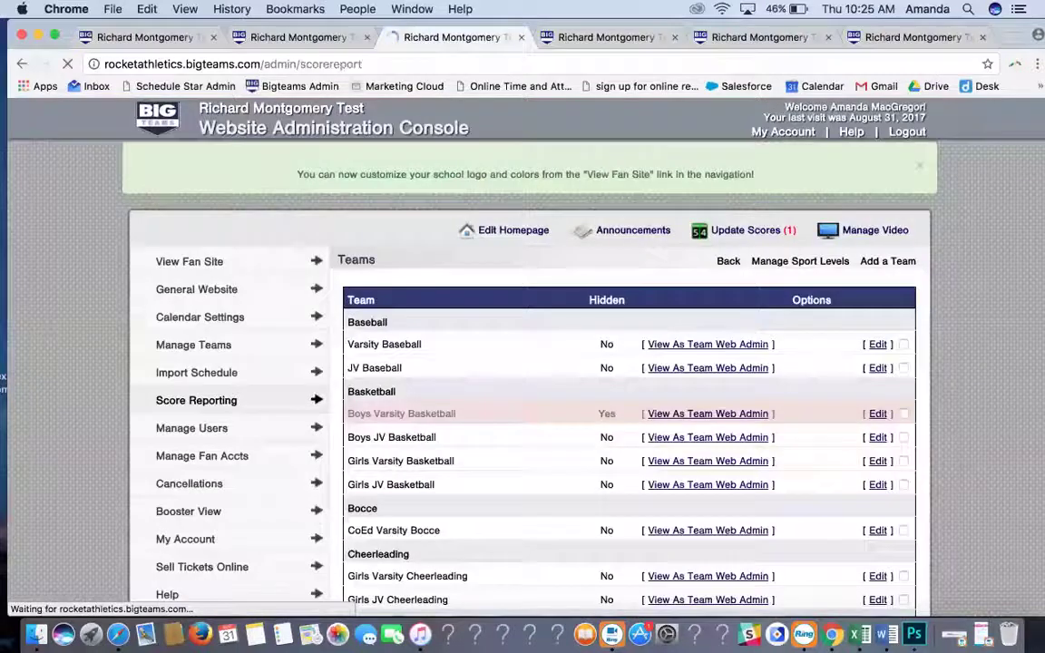
left_click(196, 332)
left_click(189, 194)
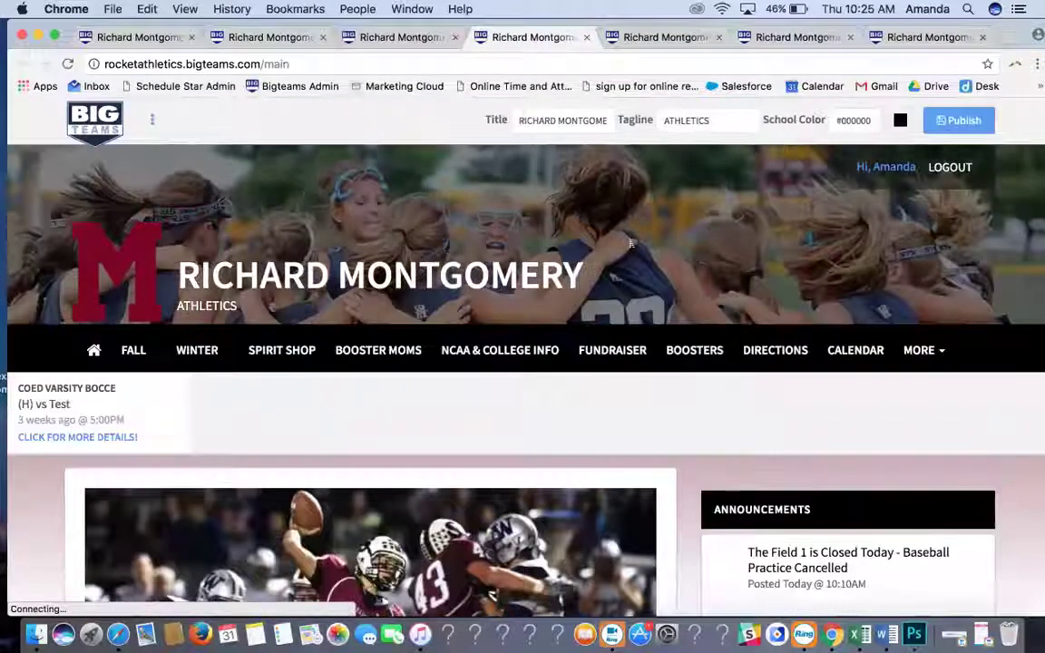
left_click(943, 167)
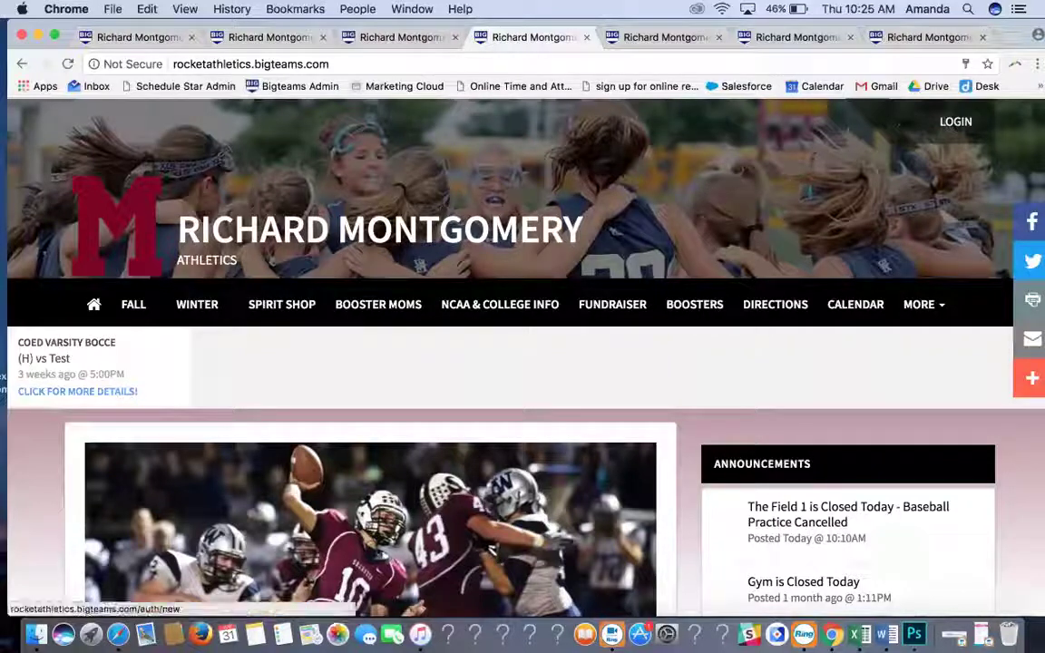
left_click(540, 372)
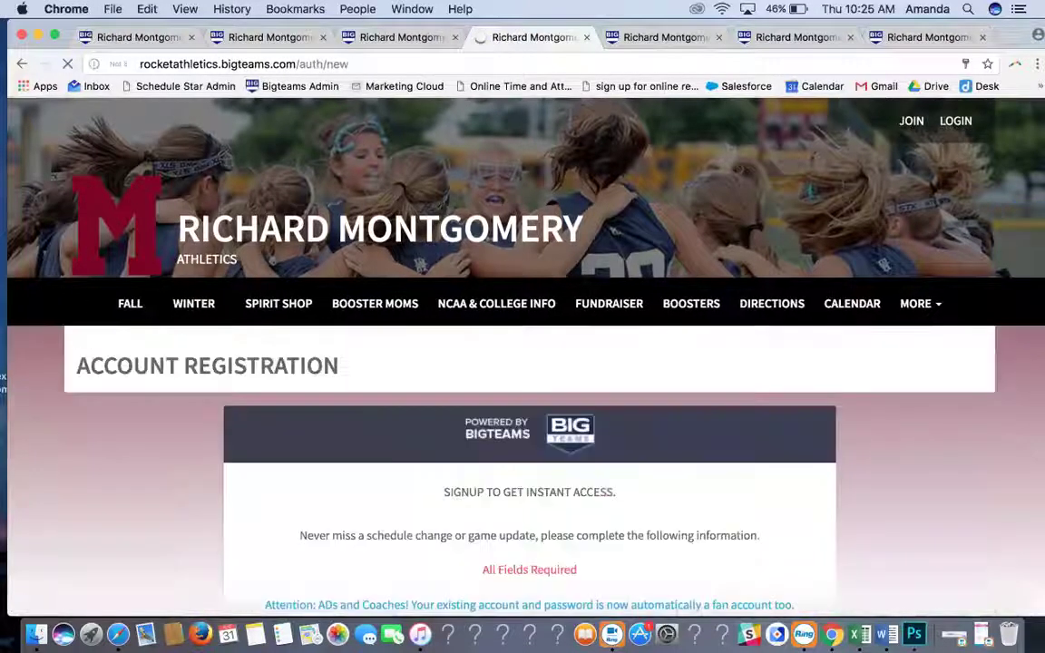
scroll(540, 372, "down", 1)
scroll(540, 372, "down", 3)
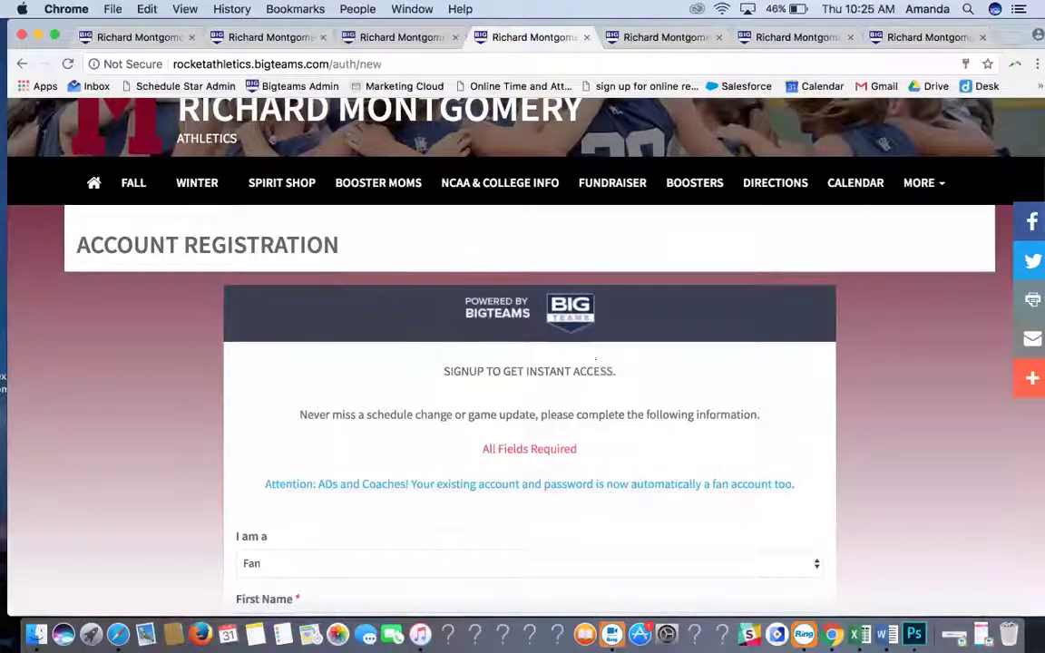
scroll(396, 441, "down", 8)
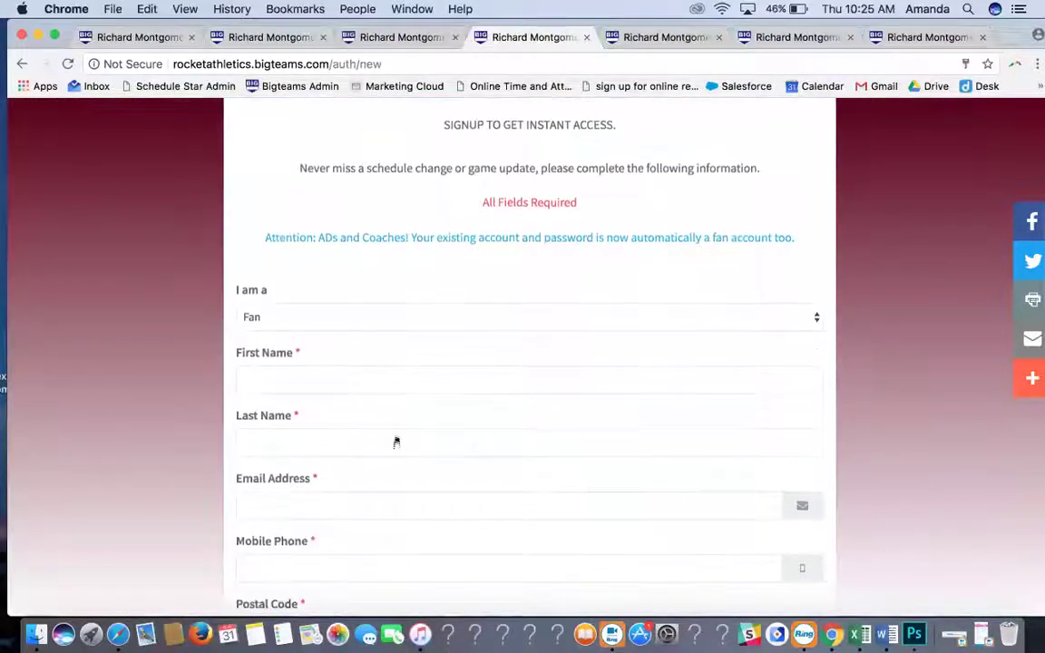
scroll(602, 494, "down", 5)
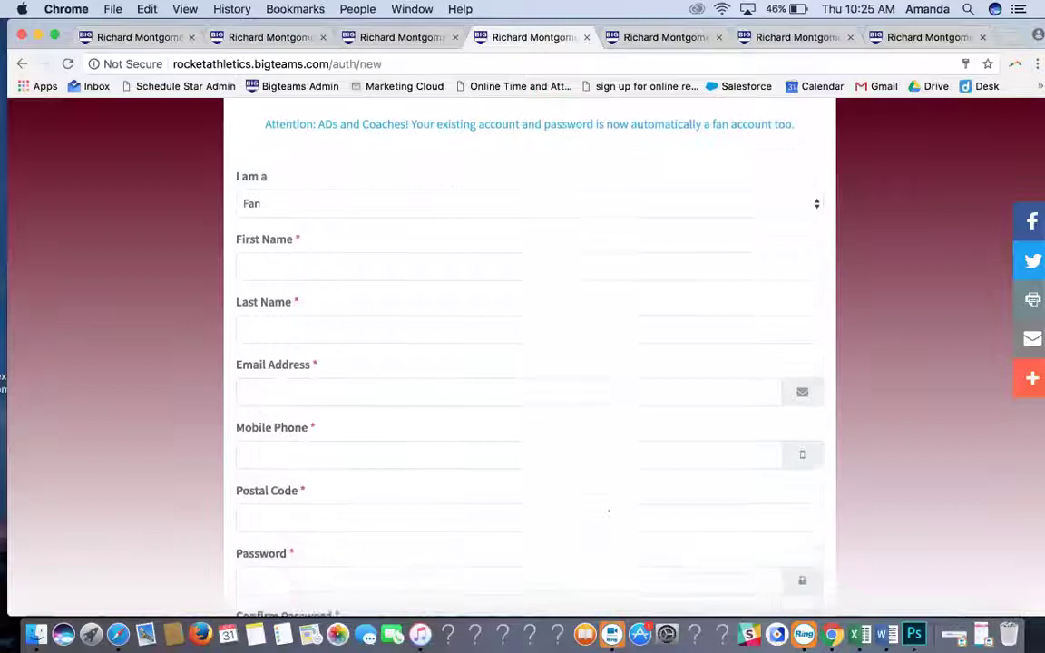
scroll(609, 511, "down", 7)
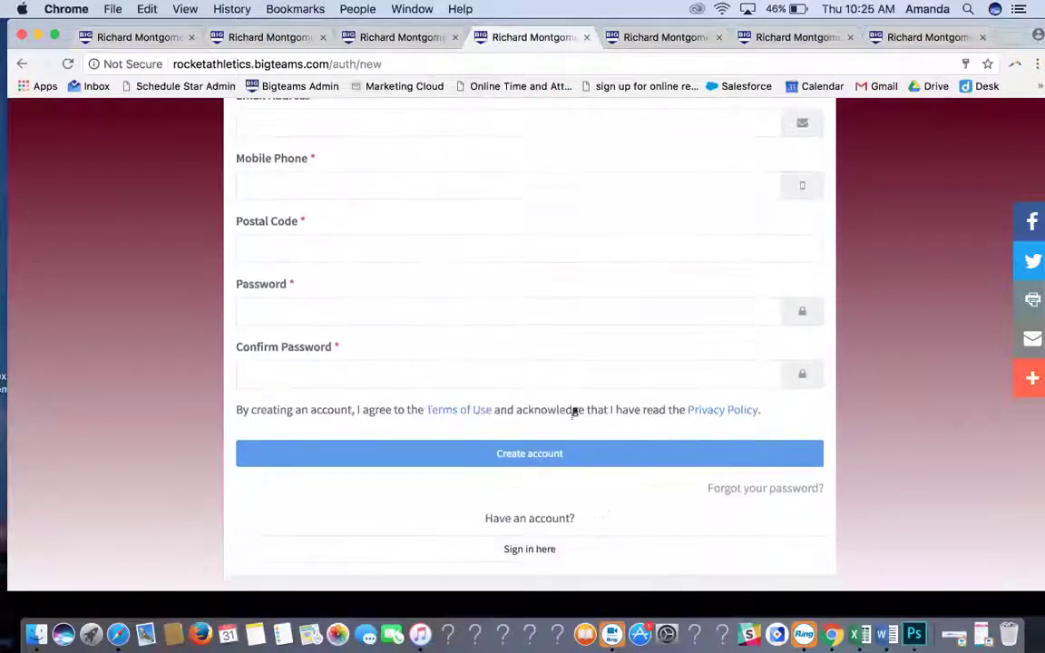
scroll(569, 409, "up", 10)
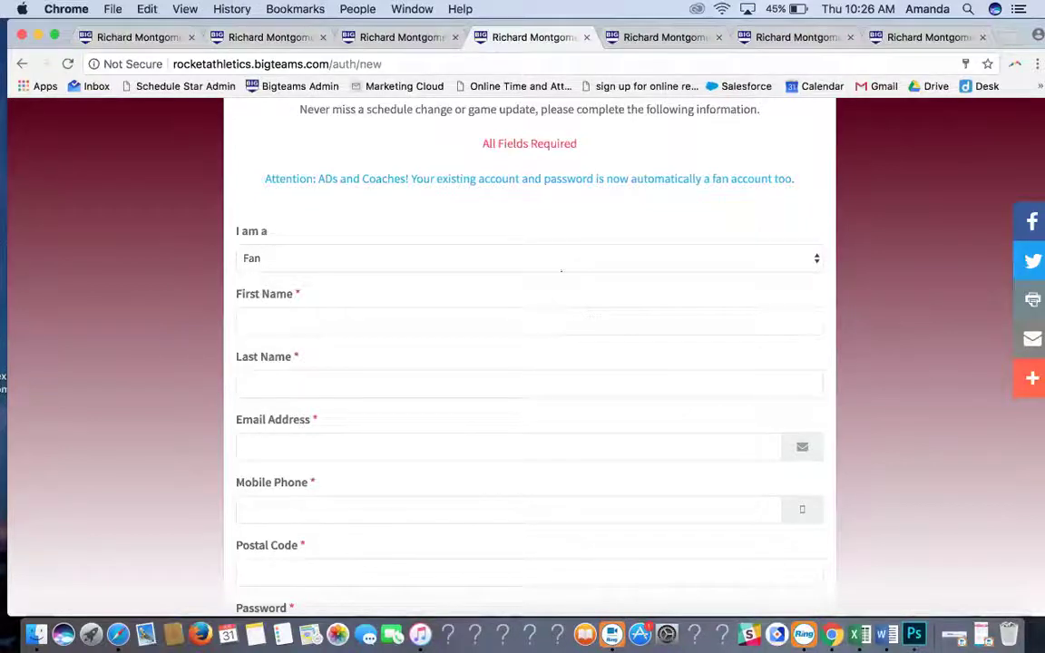
key("super+r")
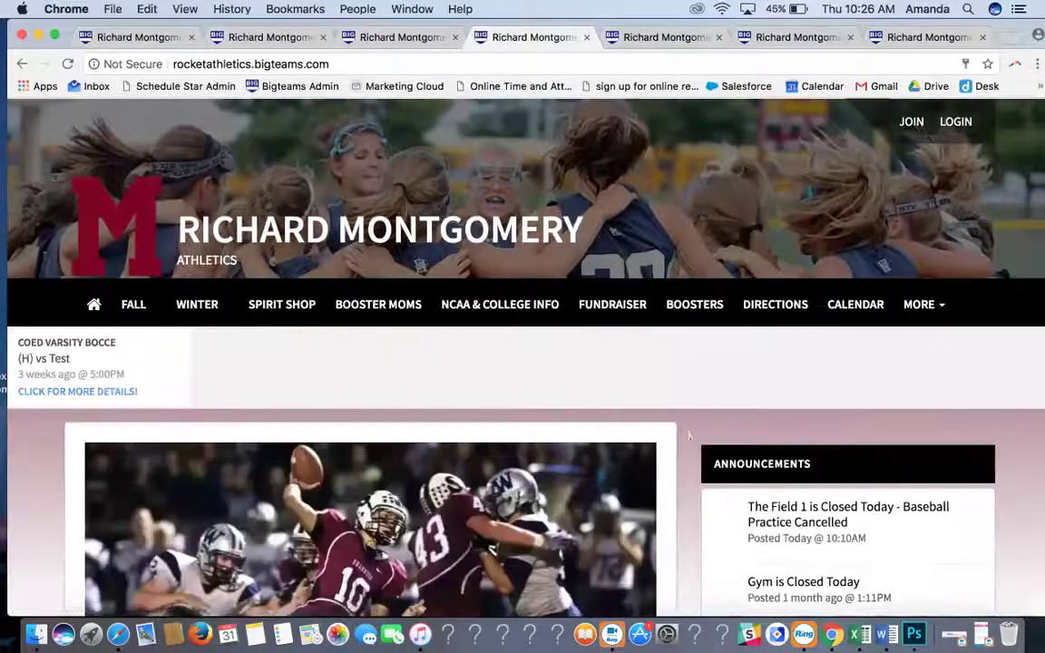
scroll(689, 437, "down", 10)
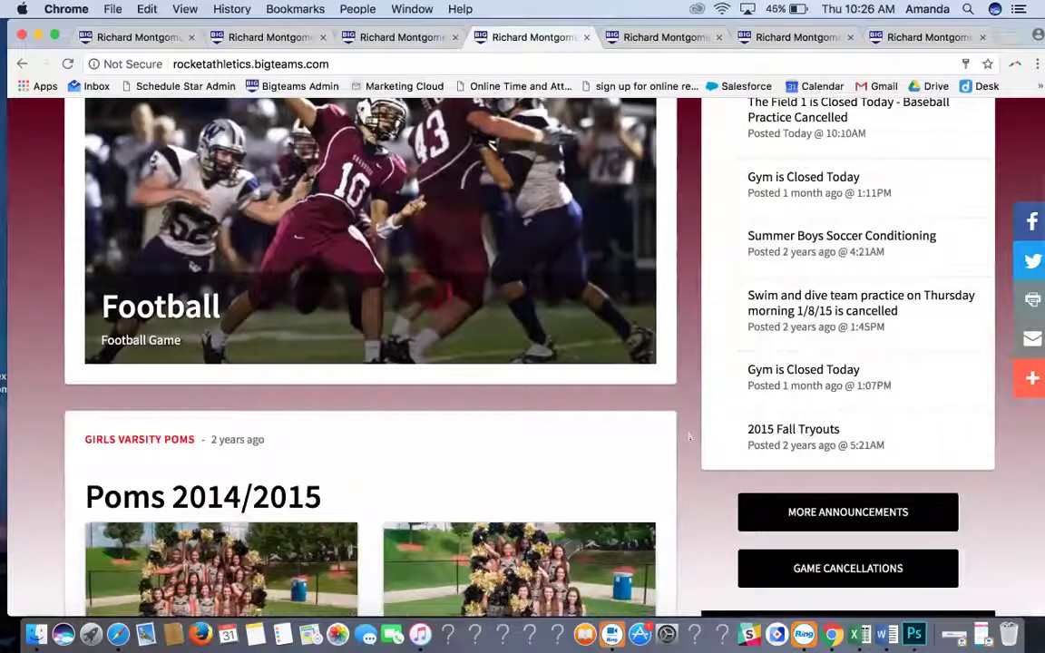
scroll(689, 437, "down", 5)
scroll(688, 436, "up", 15)
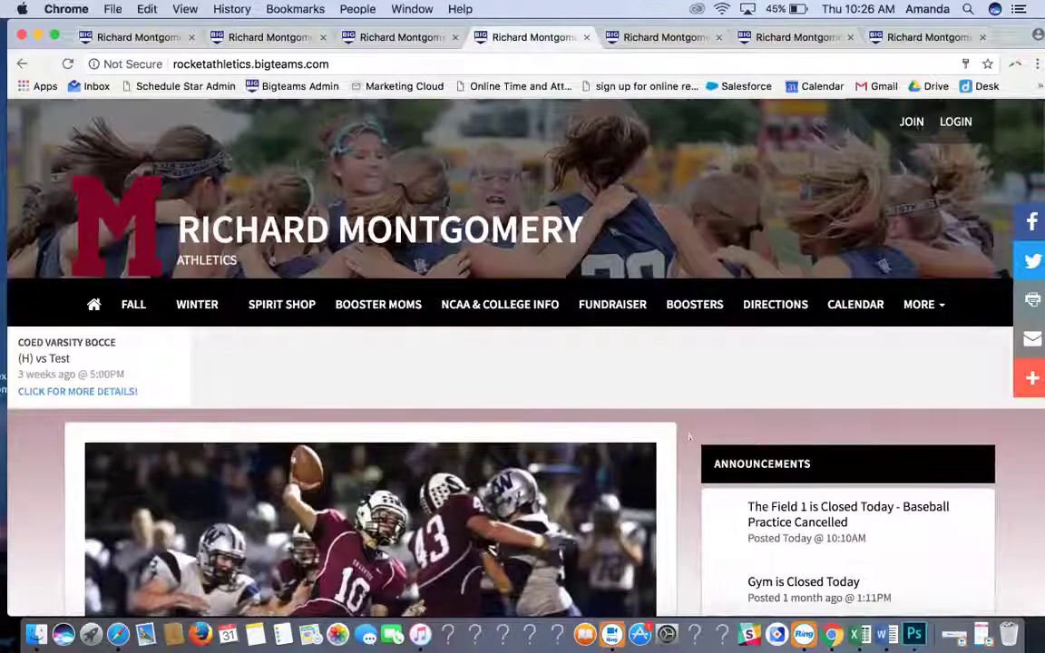